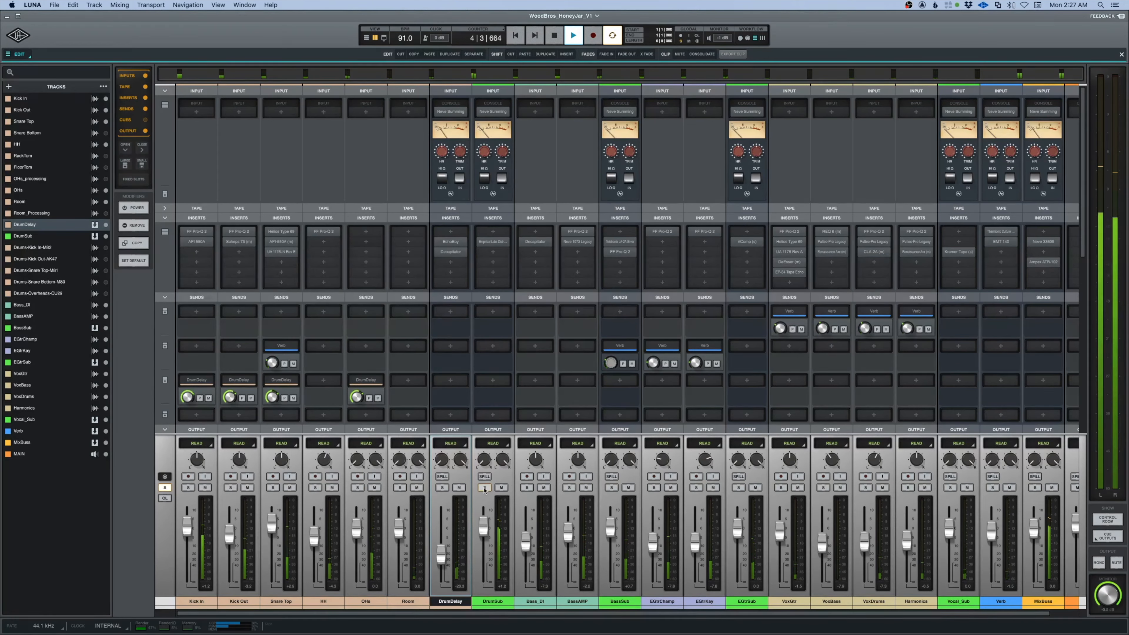
Solo the DrumDelay channel and the drum channels from Kick In to Room alongside DrumSub.
click(442, 488)
click(400, 487)
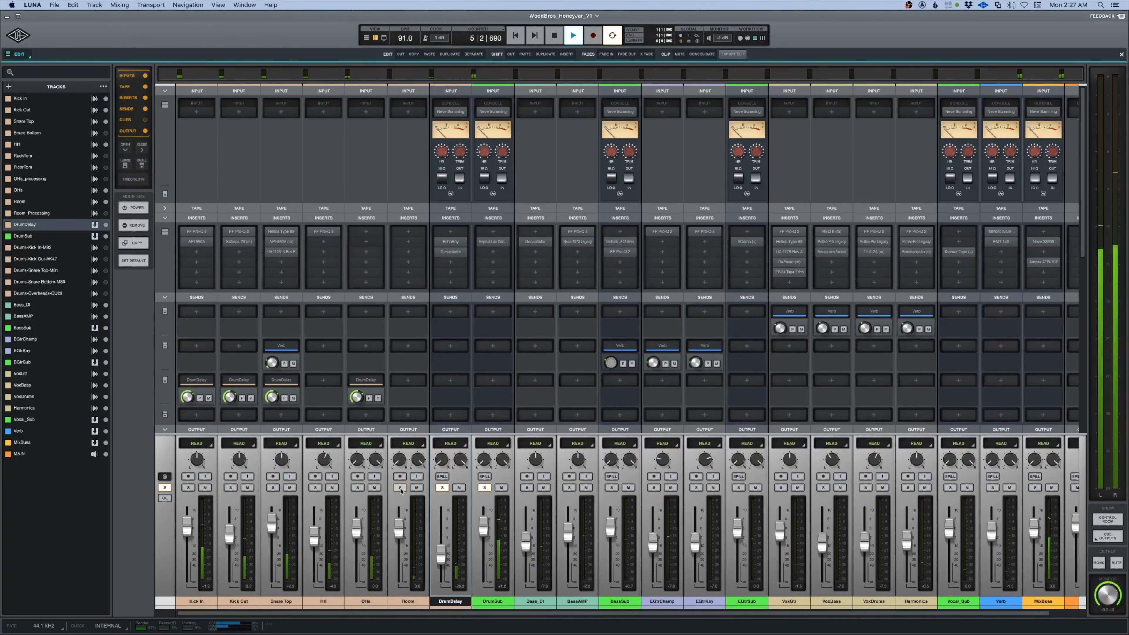
drag(357, 487, 188, 487)
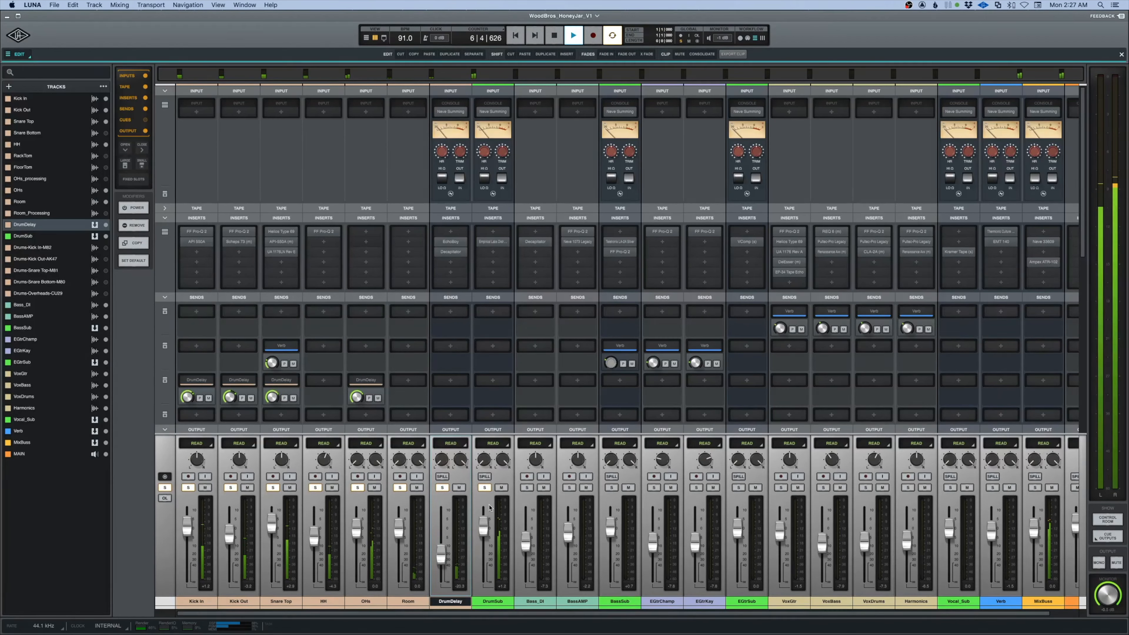
Try a higher fader level on the DrumDelay channel during playback, undo it and stop playback.
drag(444, 557, 441, 542)
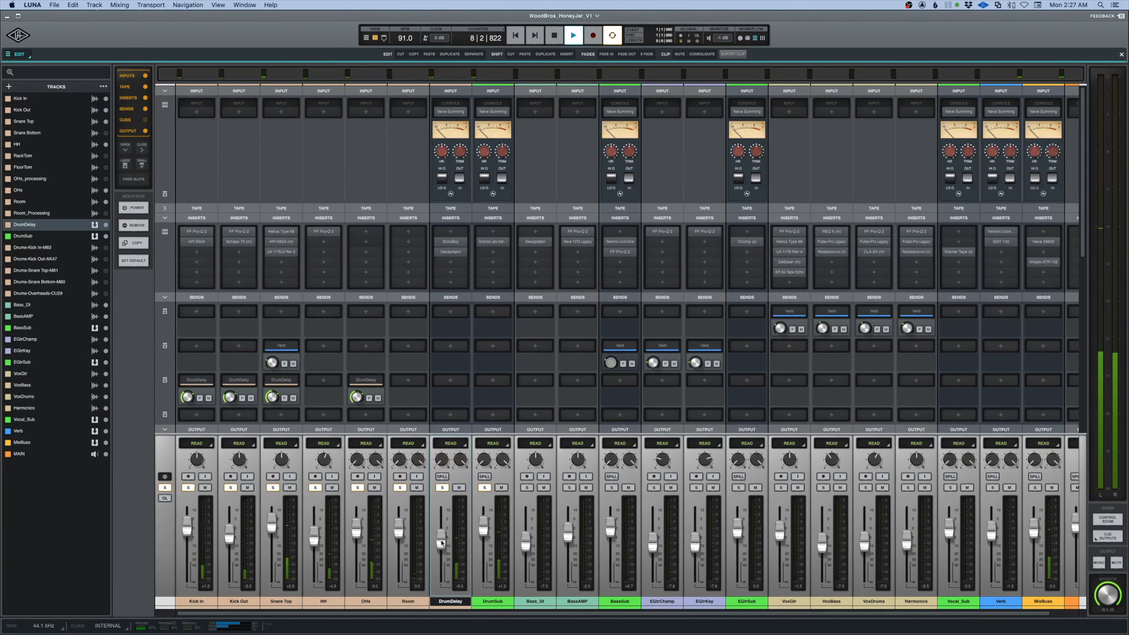
key(super+z)
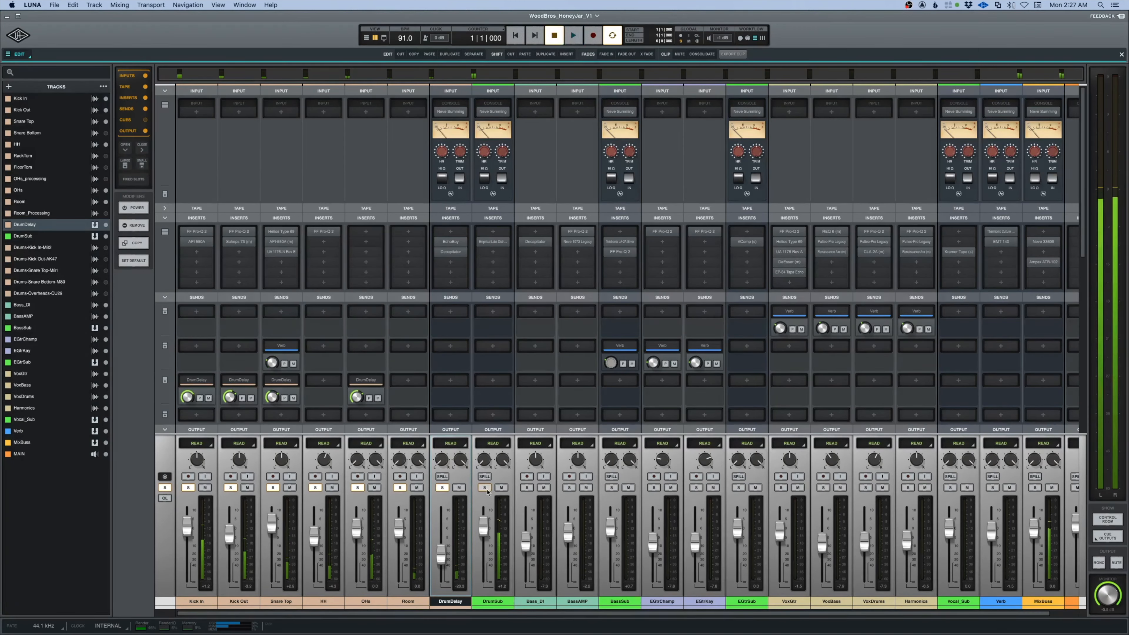
key(space)
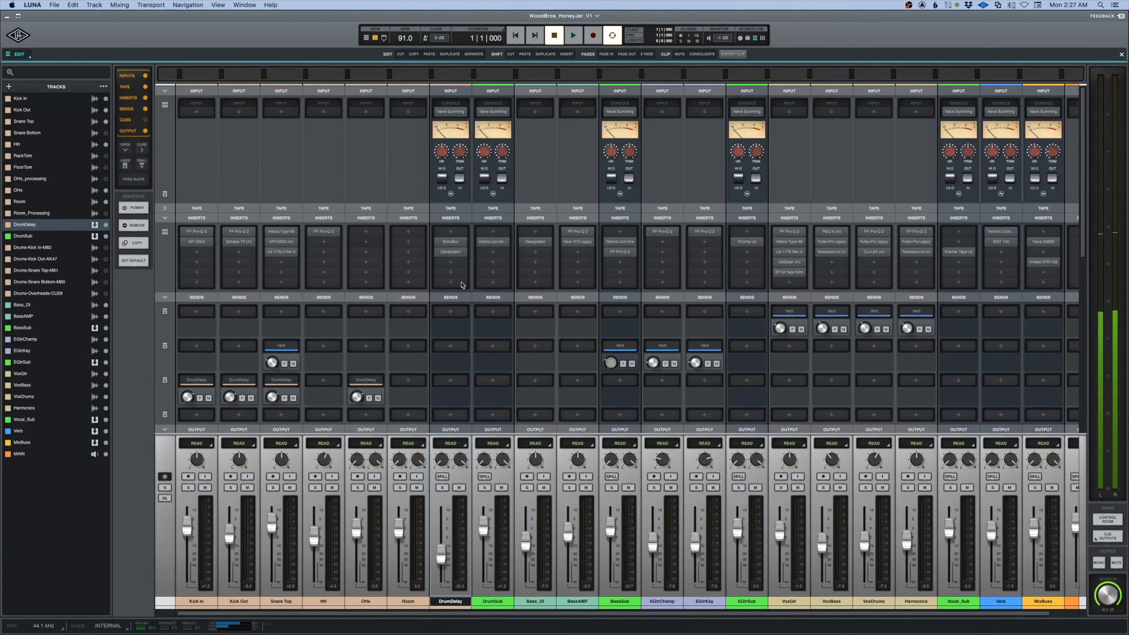
Solo only the DrumDelay channel and audition it with its EchoBoy and Decapitator inserts bypassed.
click(443, 488)
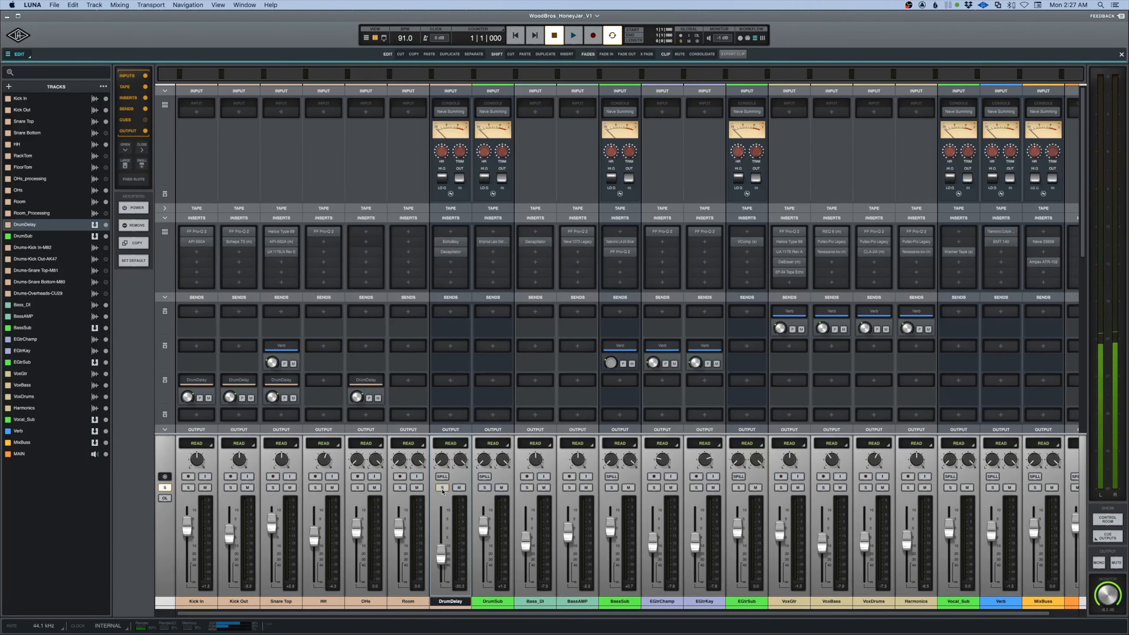
key(space)
mouse_move(455, 243)
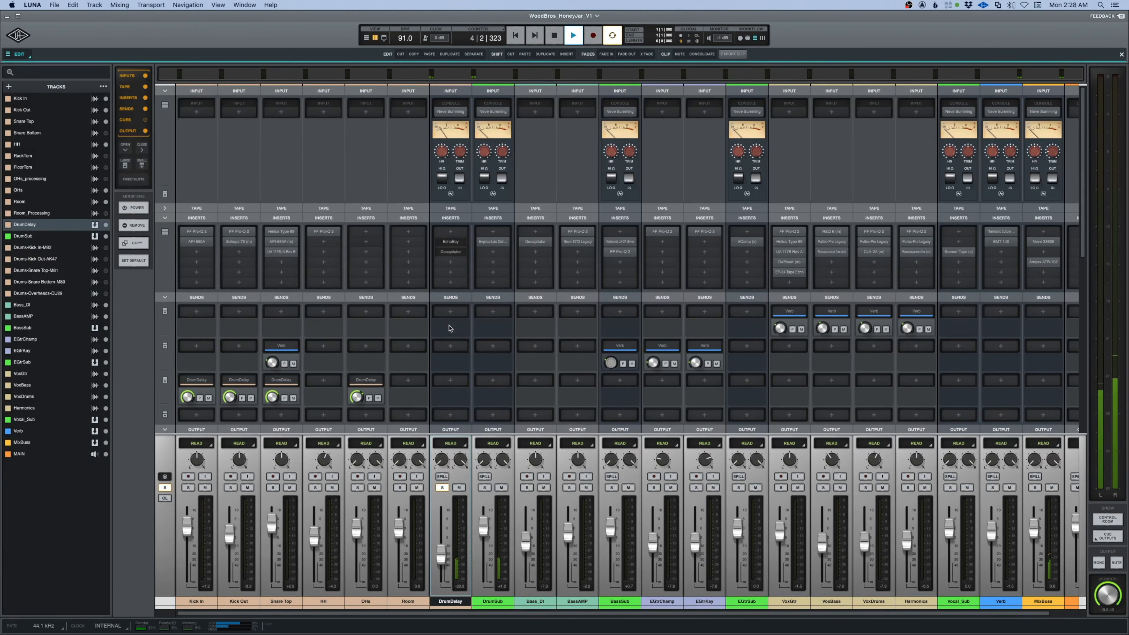
key(space)
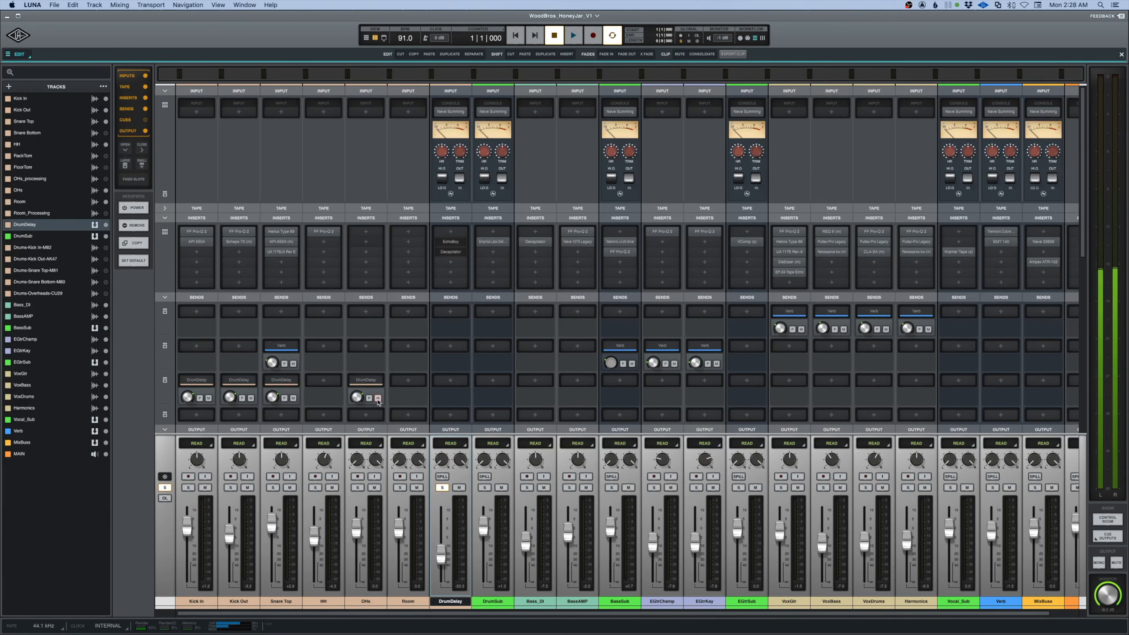
key(space)
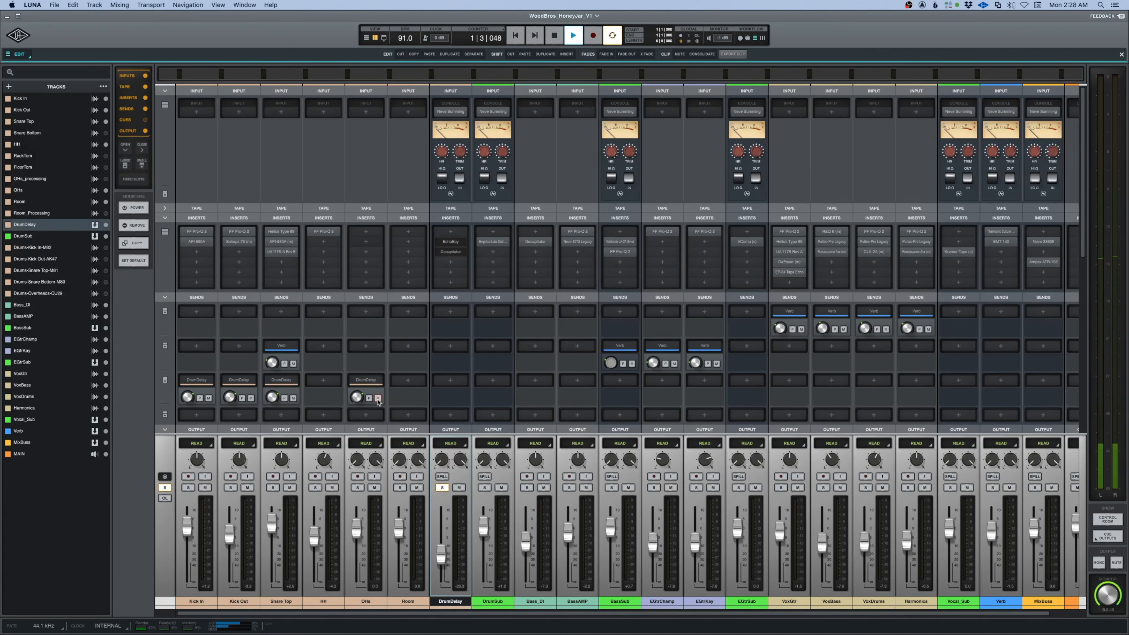
Mute the OHs channel's send to DrumDelay and select the OHs track.
click(378, 398)
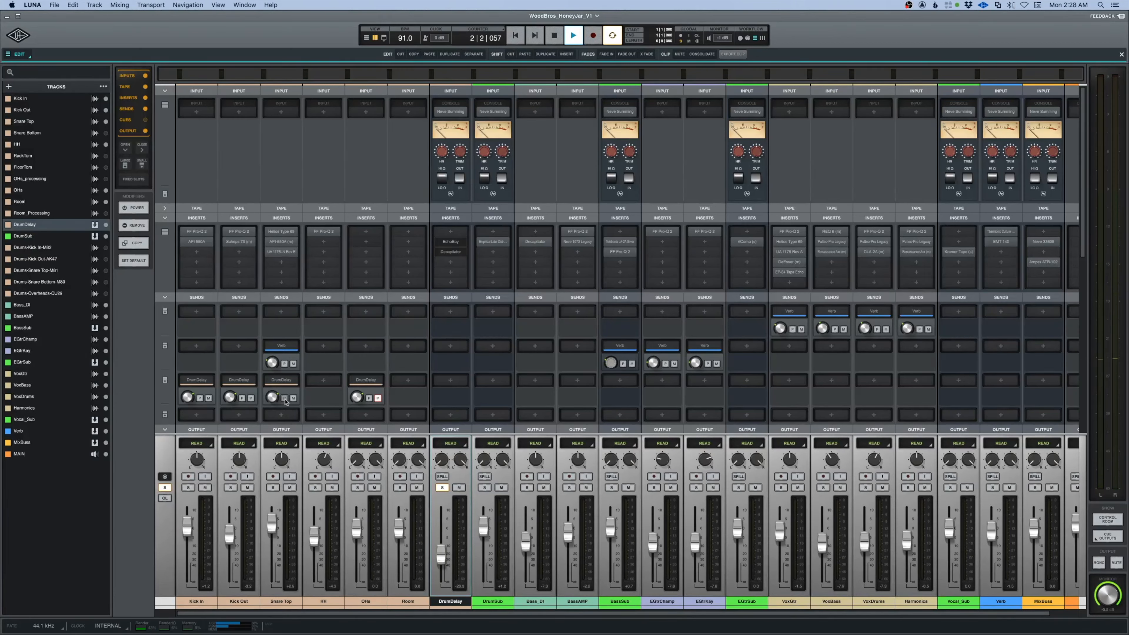
key(super+equal)
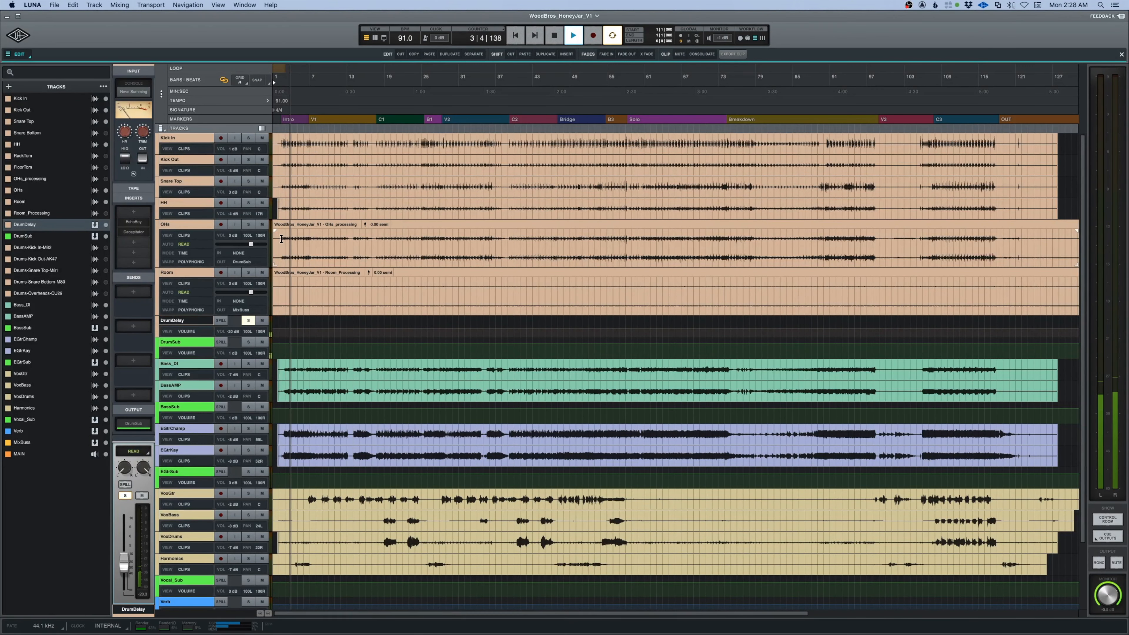
click(281, 239)
key(super+equal)
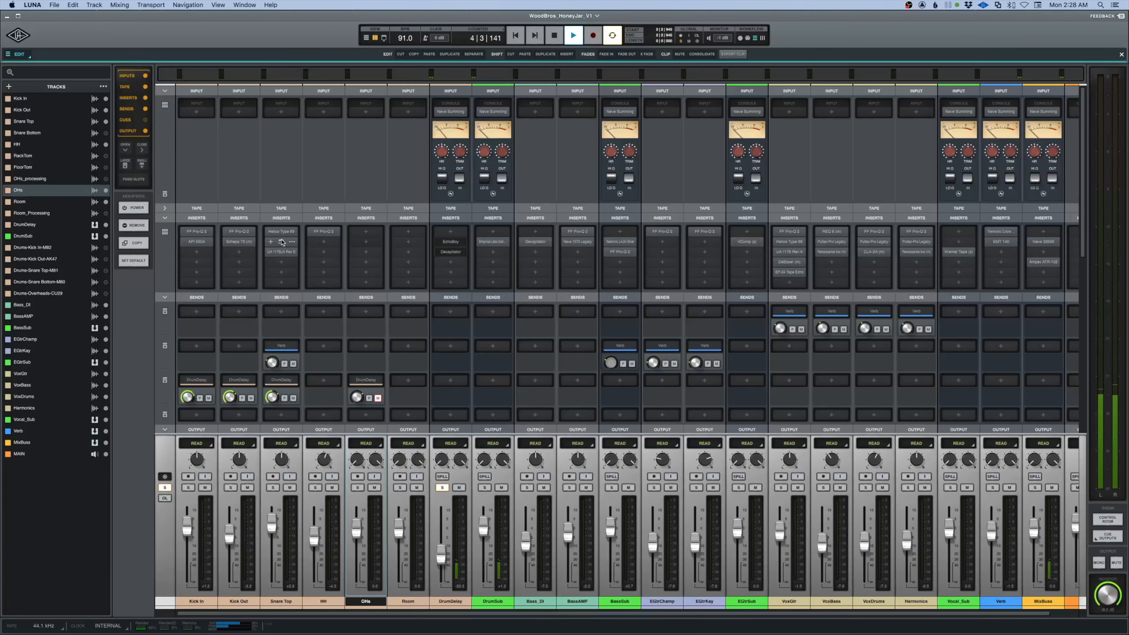
Switch the DrumDelay sends on Snare Top, Kick Out and Kick In to pre-fader and resume playback.
key(space)
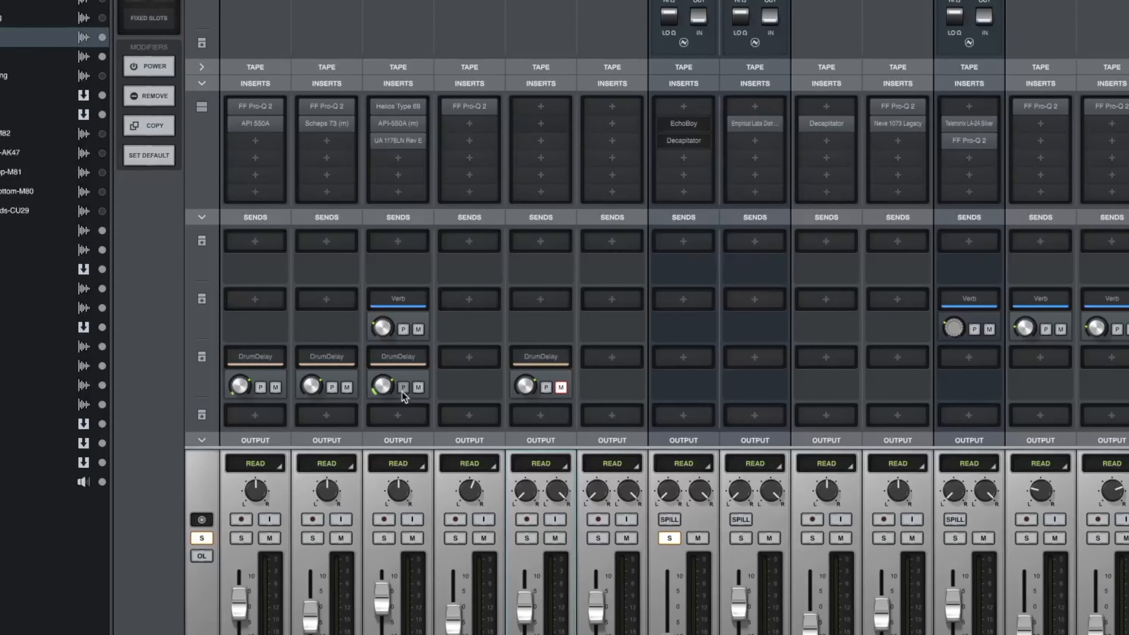
click(284, 399)
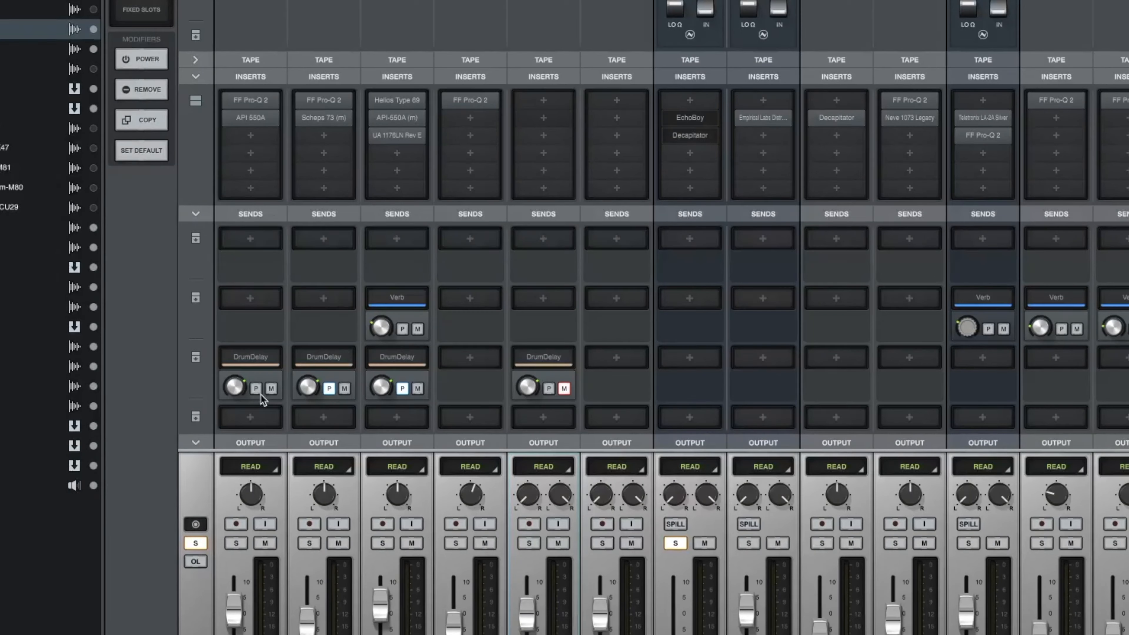
key(space)
Unmute the OHs channel's send to DrumDelay and lower its send level.
click(564, 389)
mouse_move(527, 388)
mouse_down()
mouse_move(530, 475)
mouse_move(530, 410)
mouse_up()
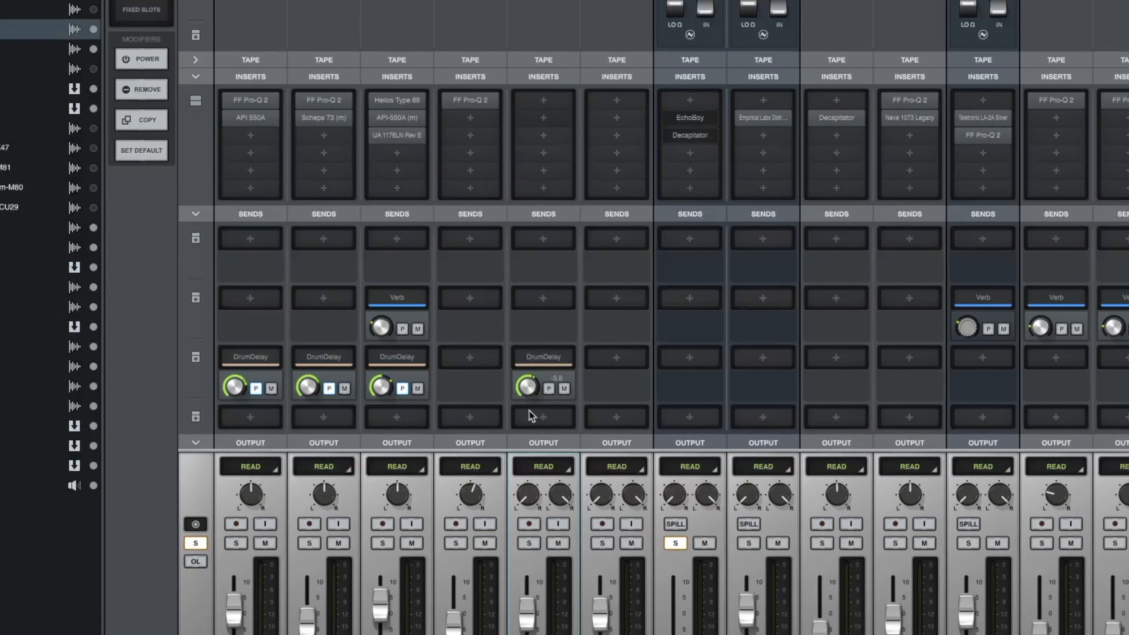
drag(529, 448, 528, 453)
Load Ocean Way Studios in the first insert slot of the DrumDelay channel and move its window clear of the inserts.
click(687, 100)
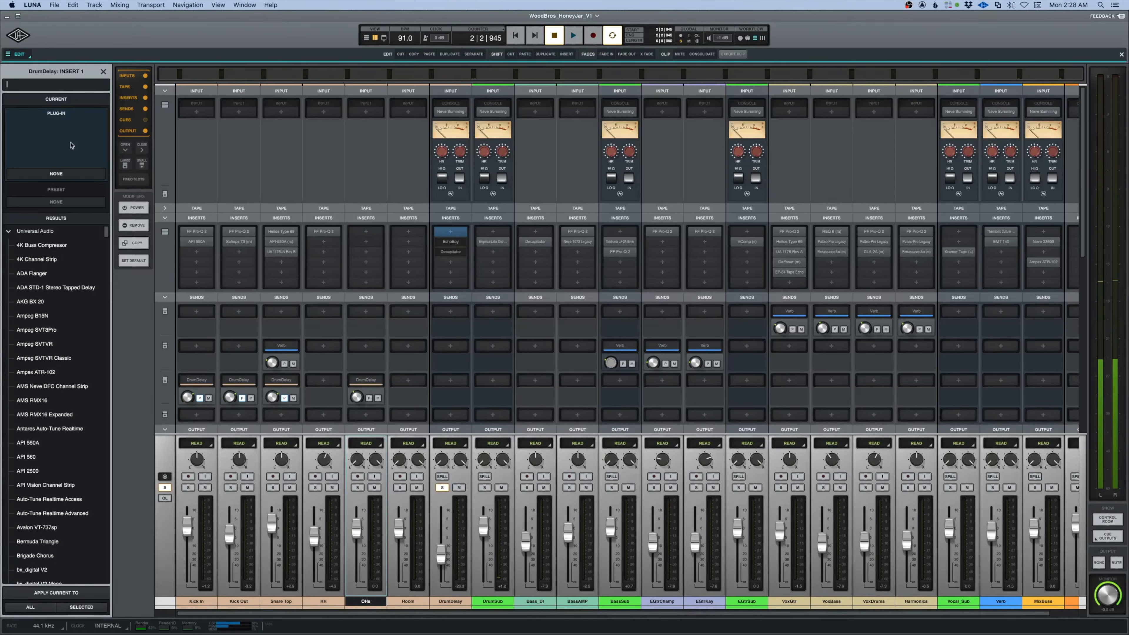
text(ocean)
click(43, 274)
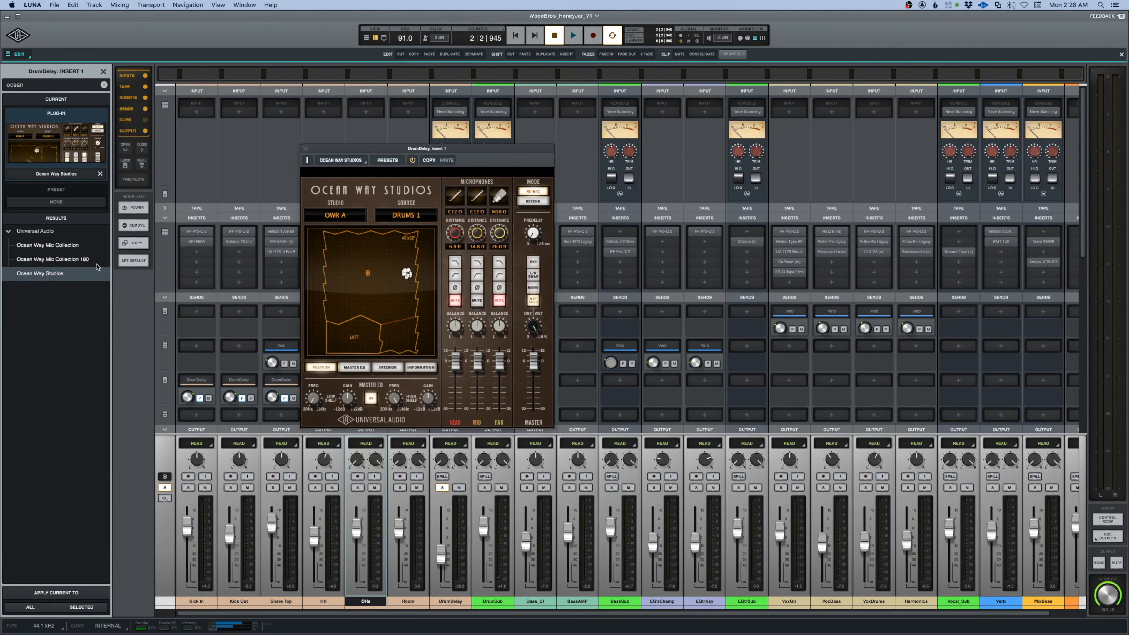
drag(441, 147, 665, 200)
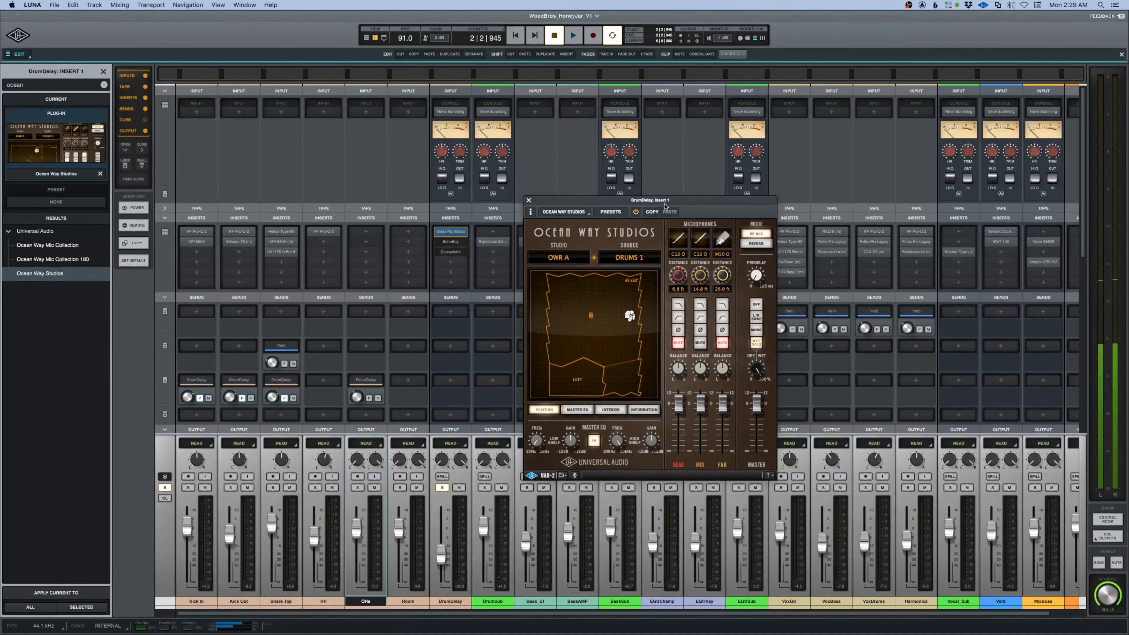
Switch Ocean Way Studios to Reverb mode and adjust its dry/wet mix and predelay.
click(756, 245)
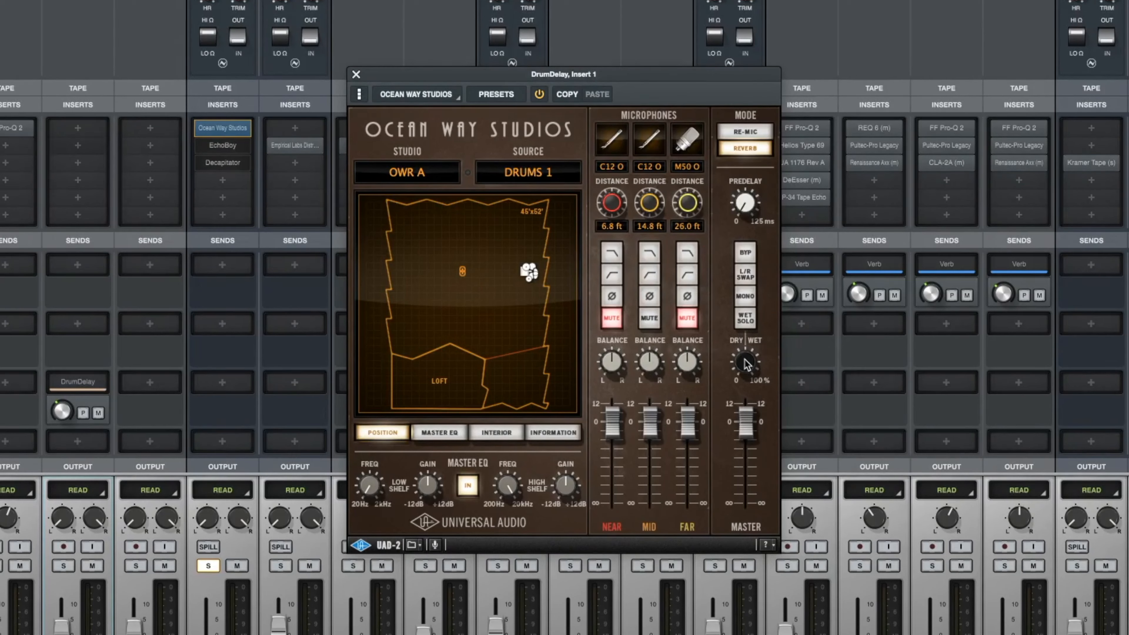
drag(739, 443, 737, 499)
drag(749, 366, 749, 298)
drag(750, 288, 748, 266)
drag(748, 206, 746, 311)
Mute the Near microphone and enable the low-cut filters on the Mid and Far microphones.
click(616, 319)
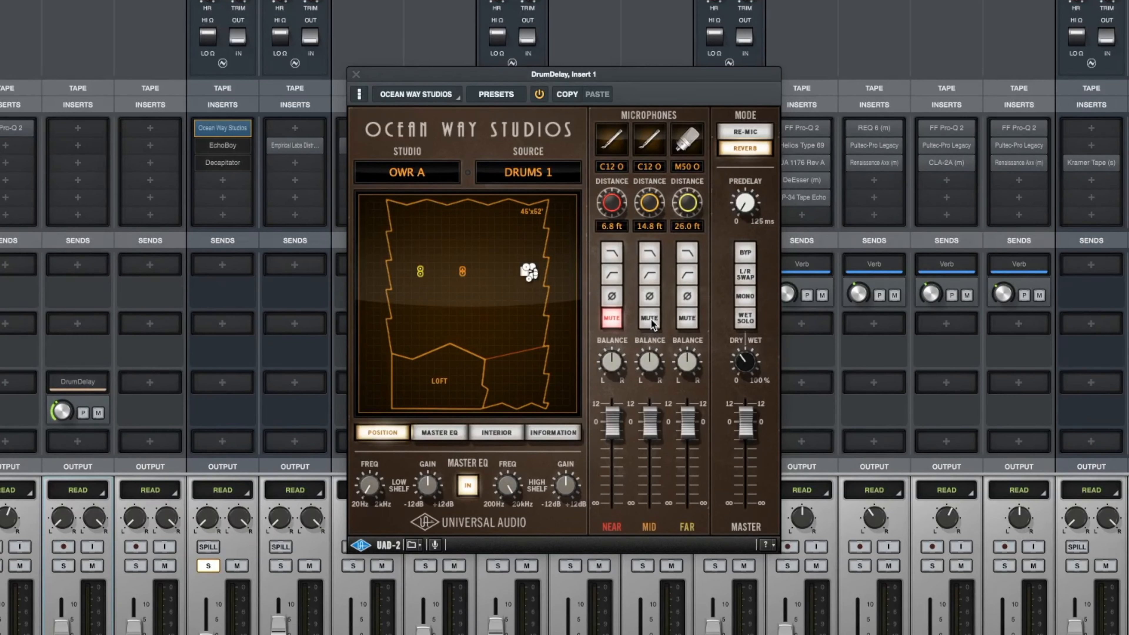
click(651, 276)
click(683, 277)
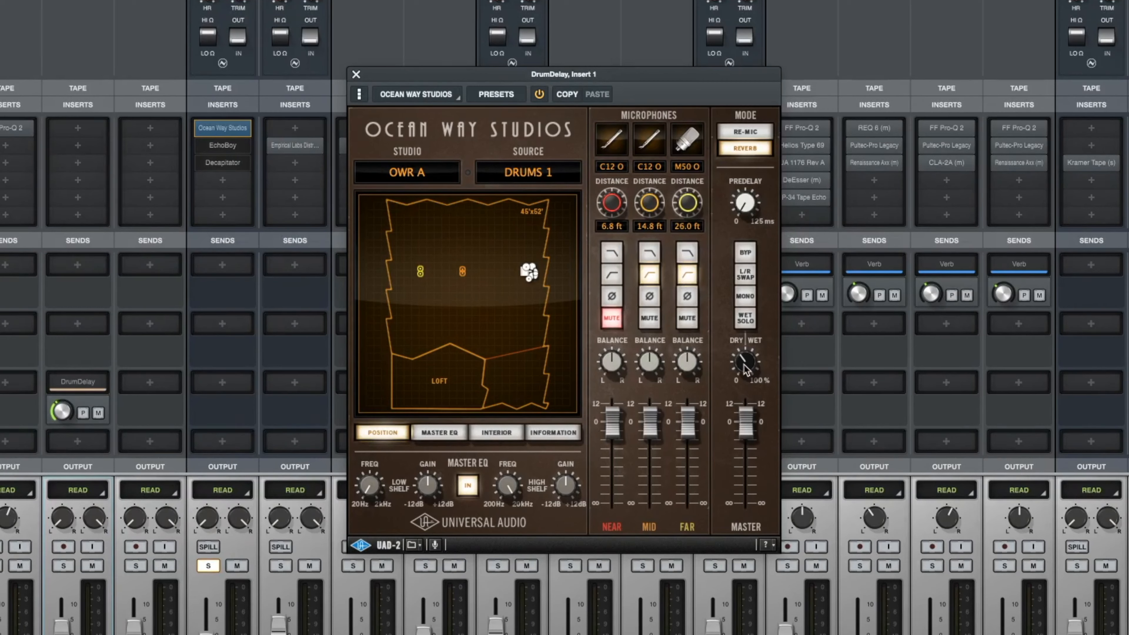
Readjust the reverb's dry/wet mix, mute the Mid microphone and stop playback.
drag(744, 353, 746, 371)
click(648, 317)
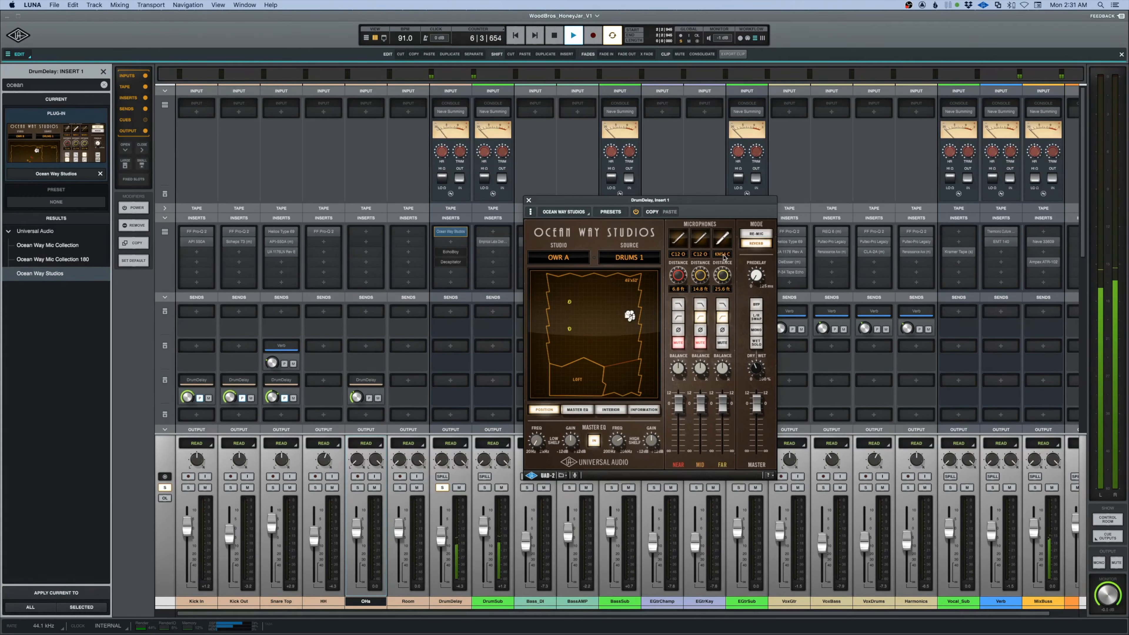
key(space)
Set the DrumDelay channel's left pan value to 0 and resume playback.
double_click(442, 459)
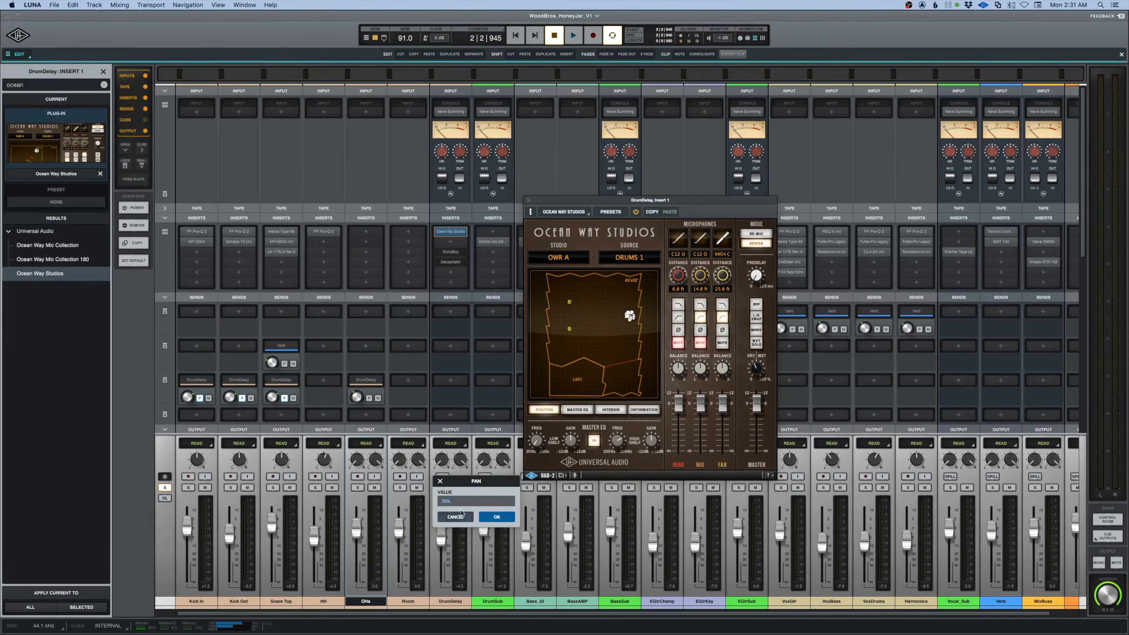
click(513, 517)
key(space)
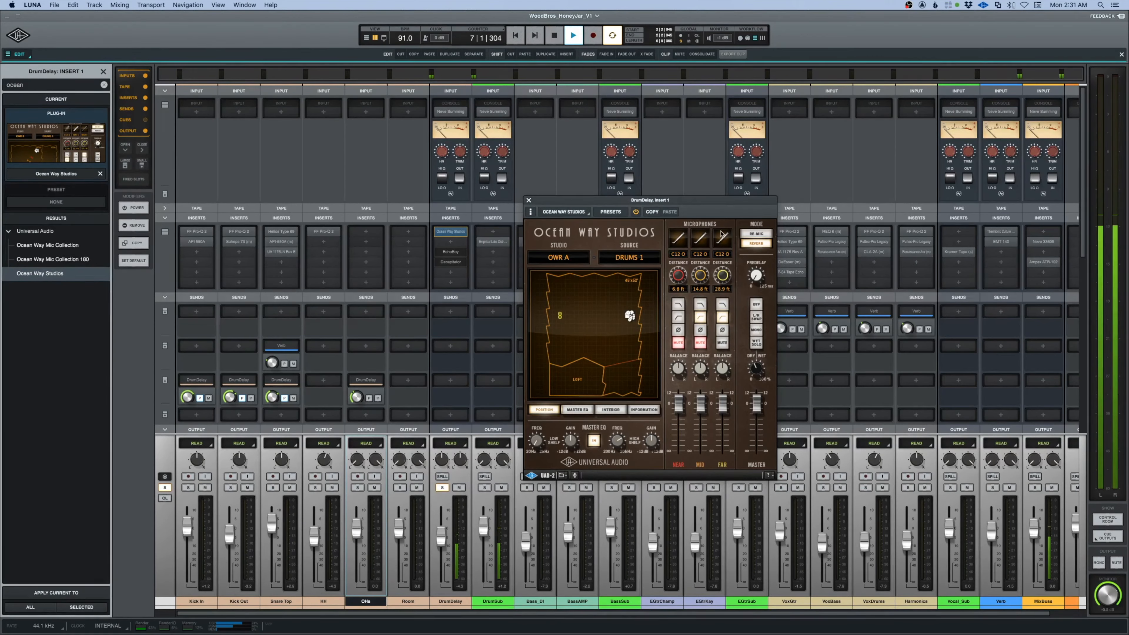
Compare models for the Far microphone, trying the C12 C and choosing the U67 O.
click(723, 257)
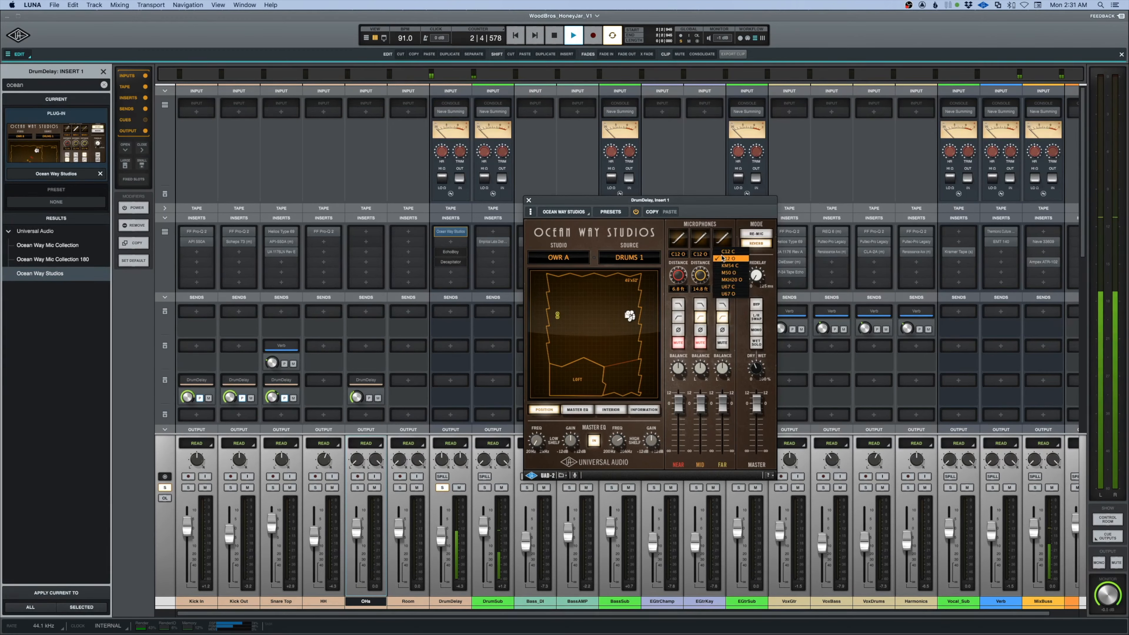
click(722, 251)
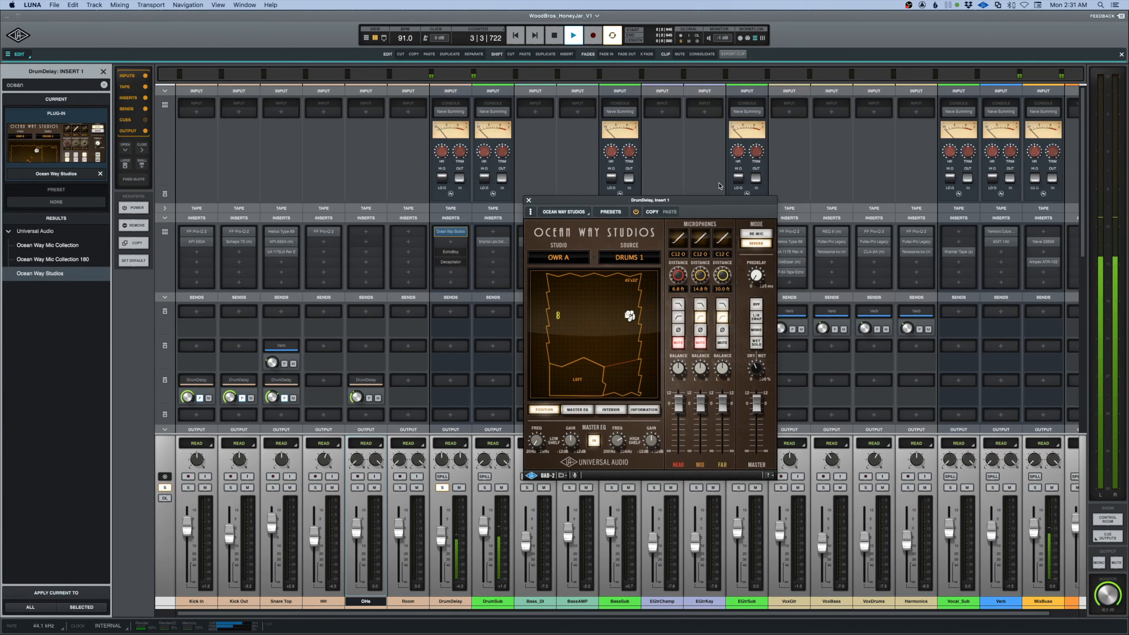
click(723, 255)
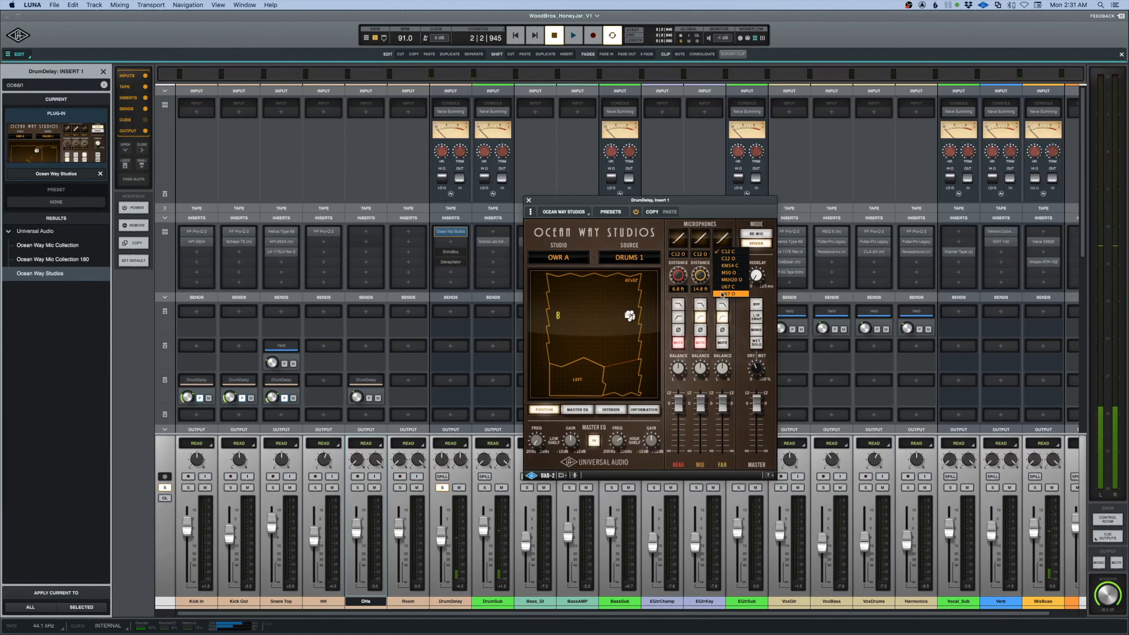
click(725, 294)
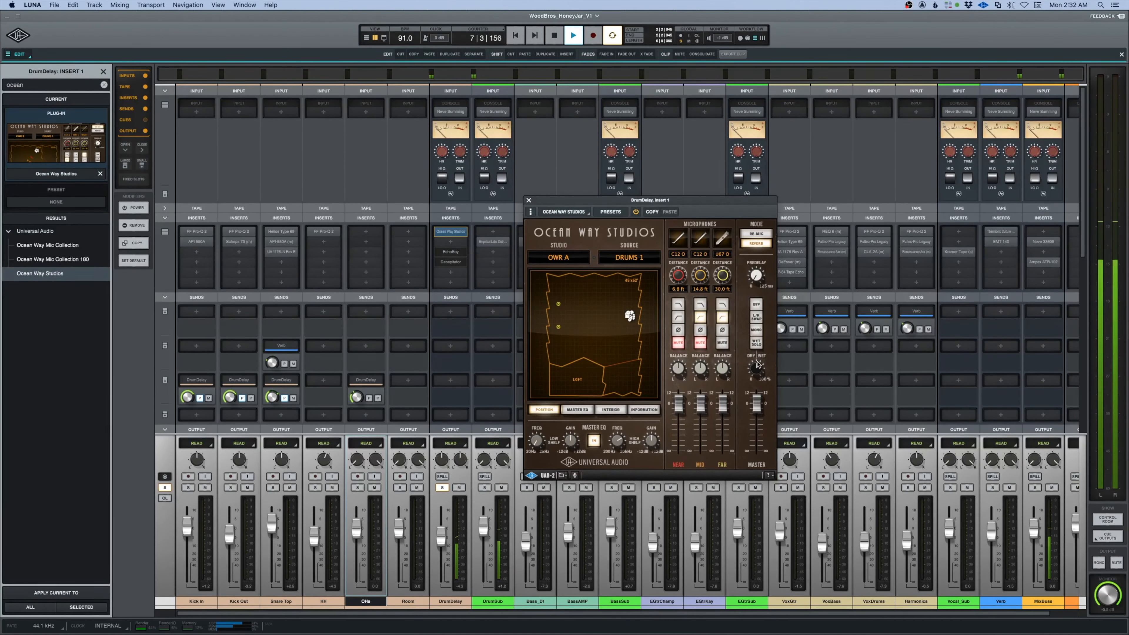
Unmute the Mid microphone, set its distance to 11.2 ft, lower its level slightly and close the plug-in window.
click(700, 344)
drag(699, 407, 702, 413)
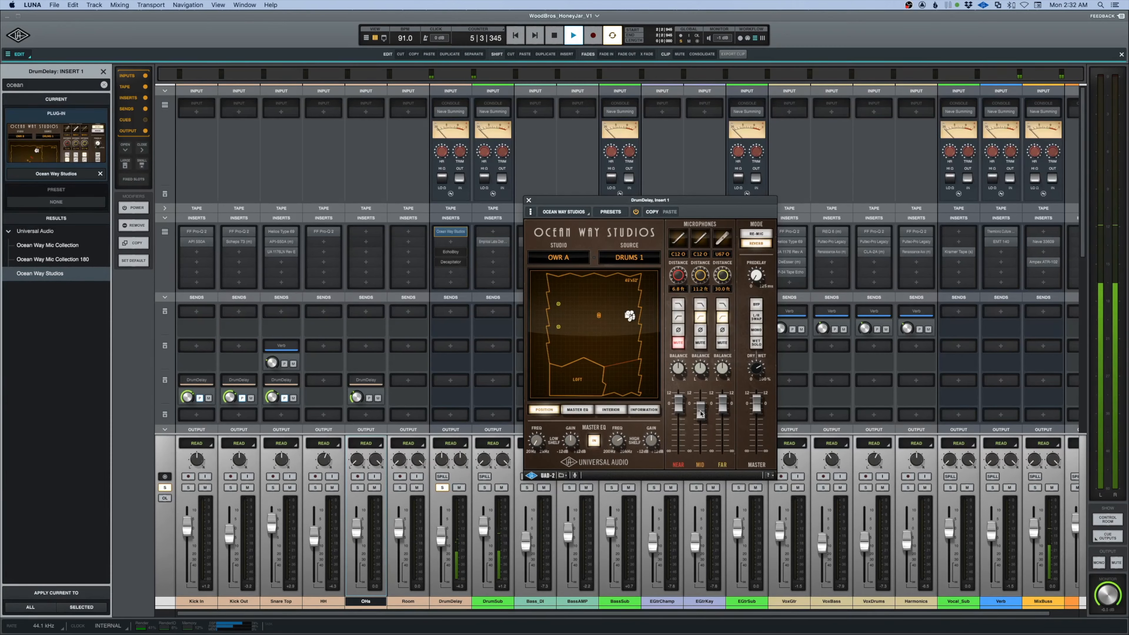
click(529, 200)
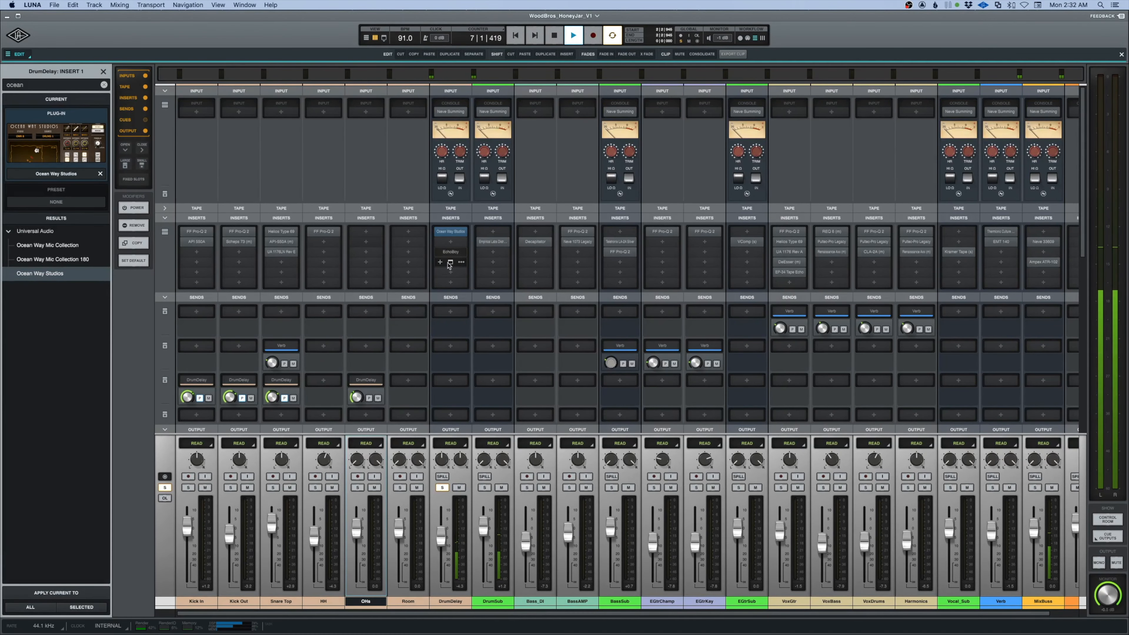
Load FabFilter Pro-Q 2 on the DrumDelay channel between Ocean Way Studios and EchoBoy.
click(450, 243)
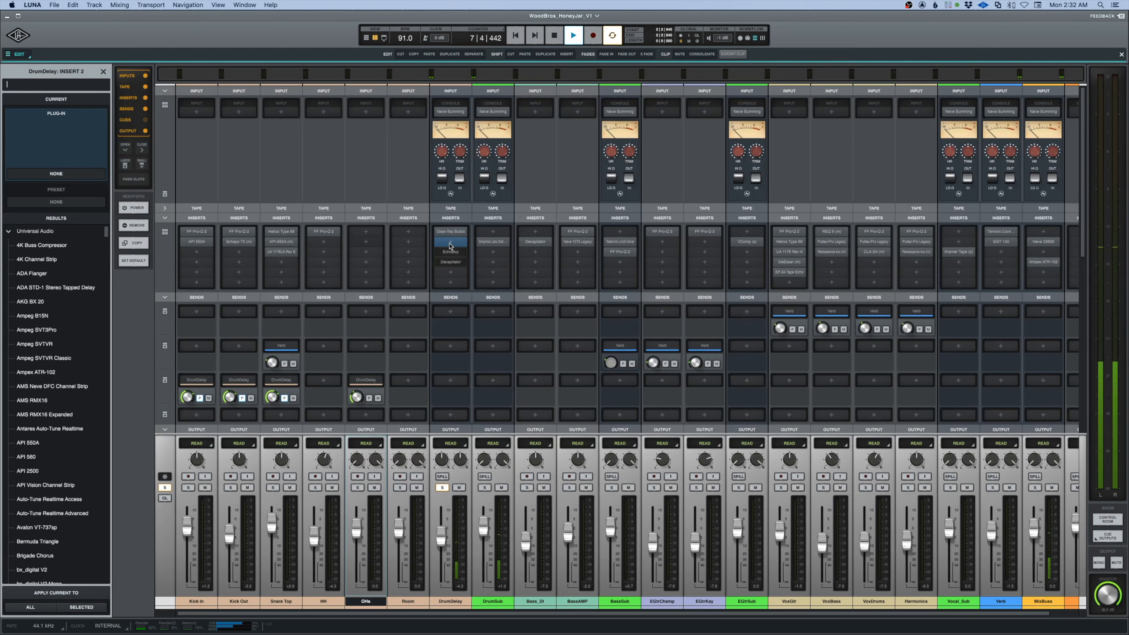
text(fab)
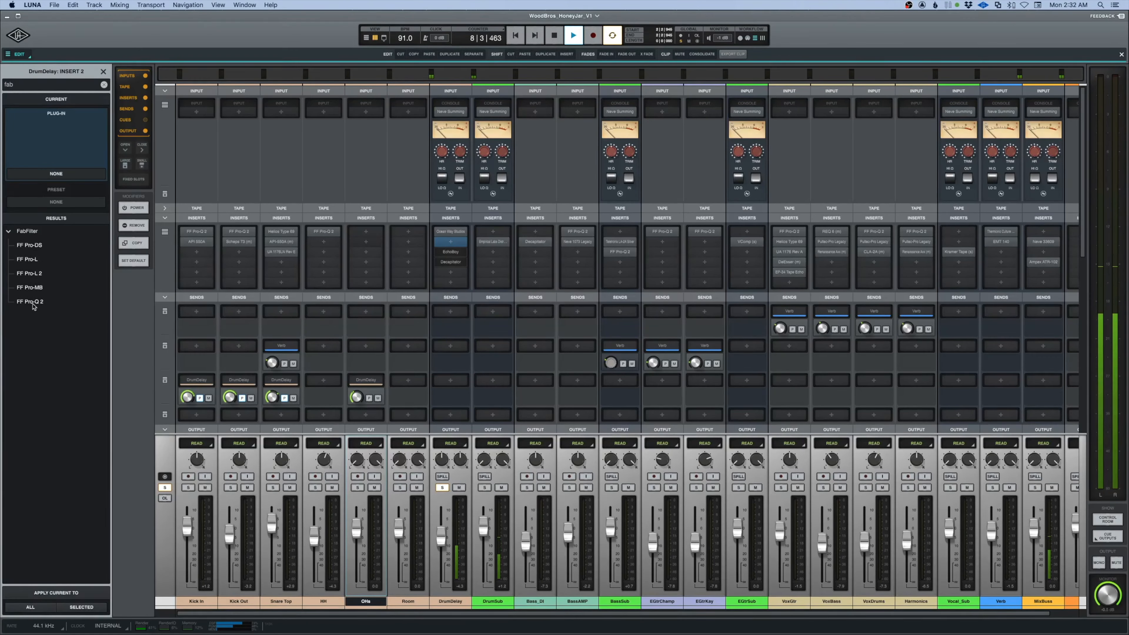
double_click(31, 302)
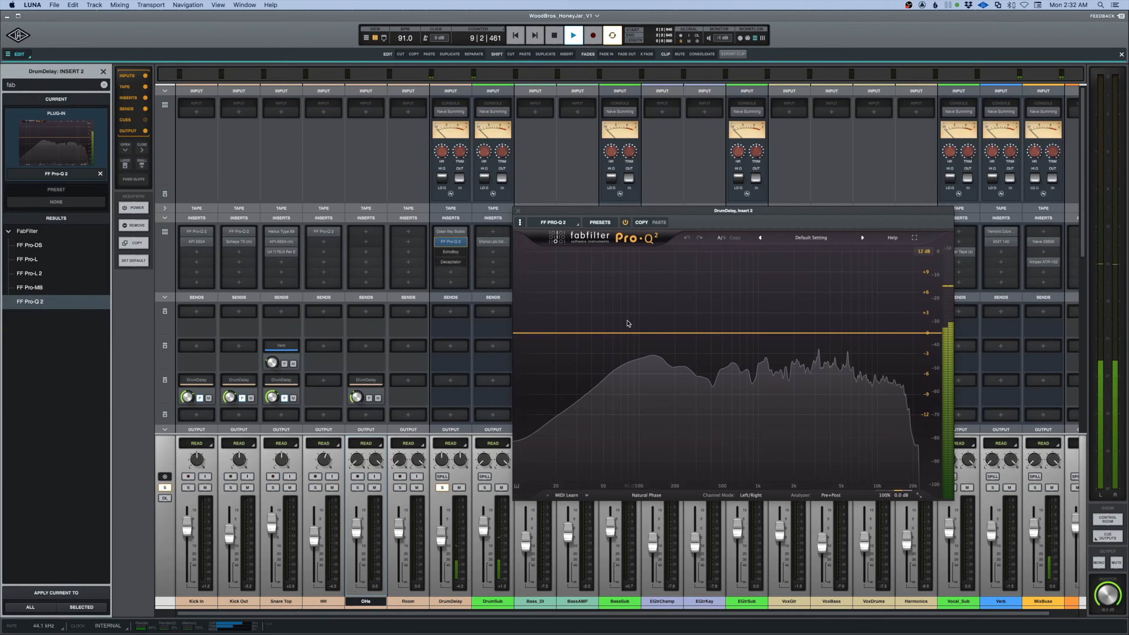
Add a low cut at about 128 Hz and a high cut at about 4 kHz in Pro-Q 2.
drag(540, 334, 651, 338)
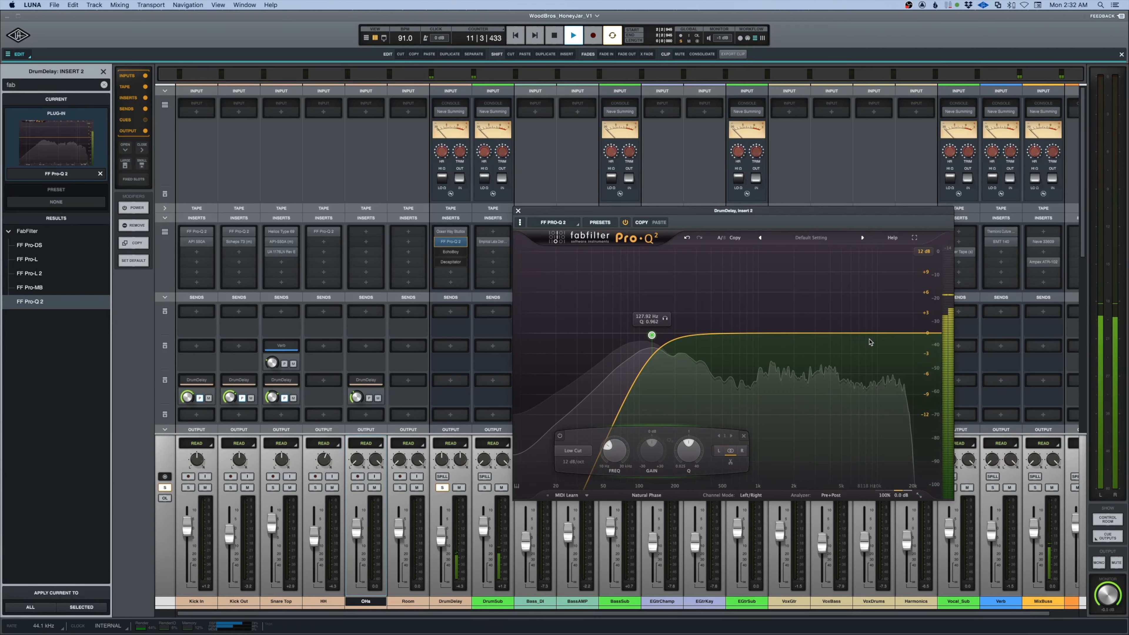
click(910, 334)
drag(910, 333, 830, 335)
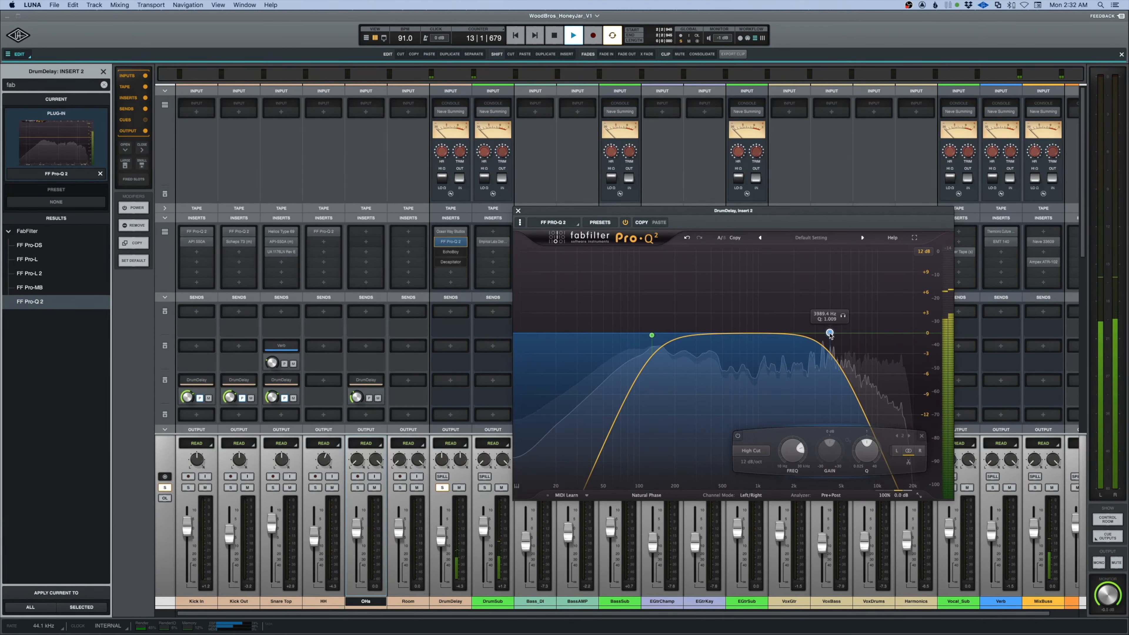
scroll(830, 335, down, 1)
scroll(829, 334, up, 1)
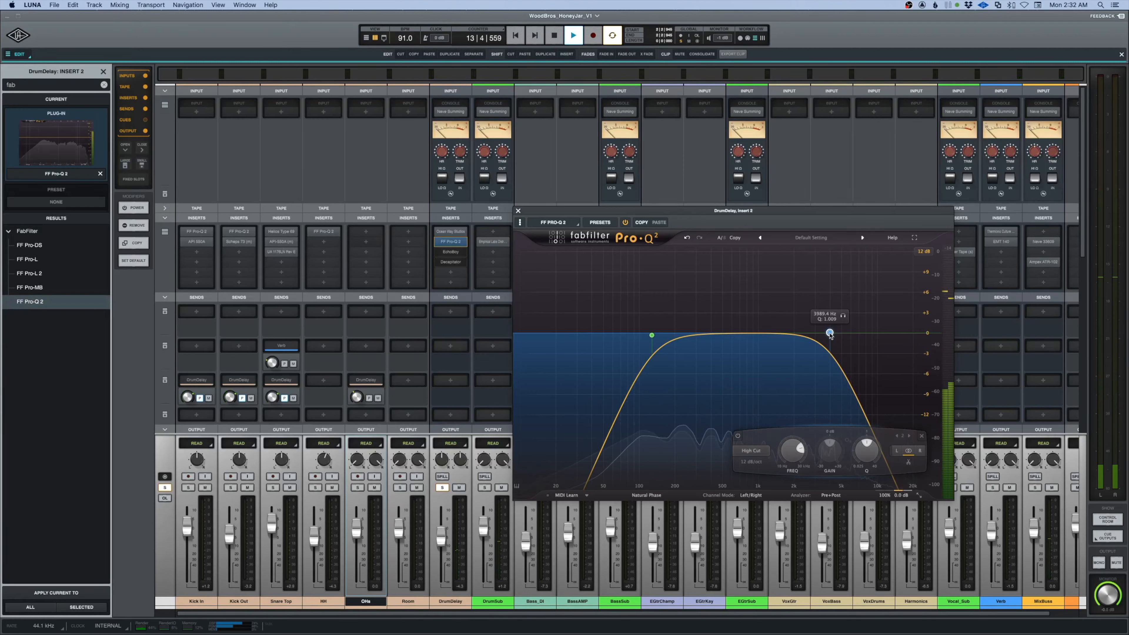
Soften the Pro-Q 2 high cut to 6 dB/oct, lower it to about 2.9 kHz and close the plug-in window.
scroll(829, 334, down, 1)
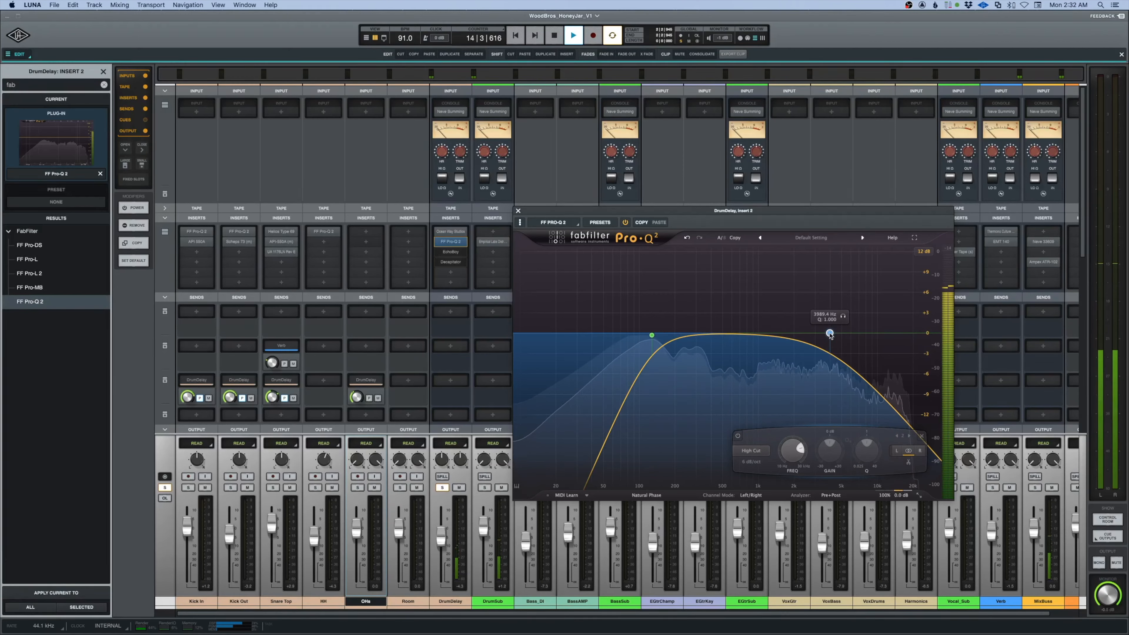
drag(830, 334, 812, 334)
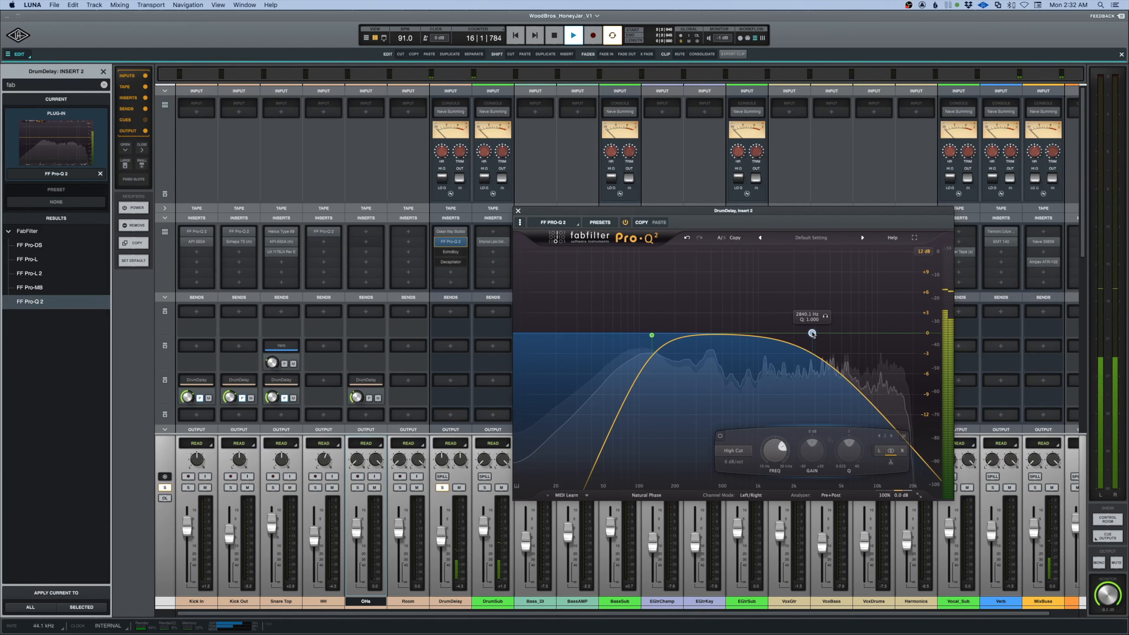
drag(811, 333, 814, 333)
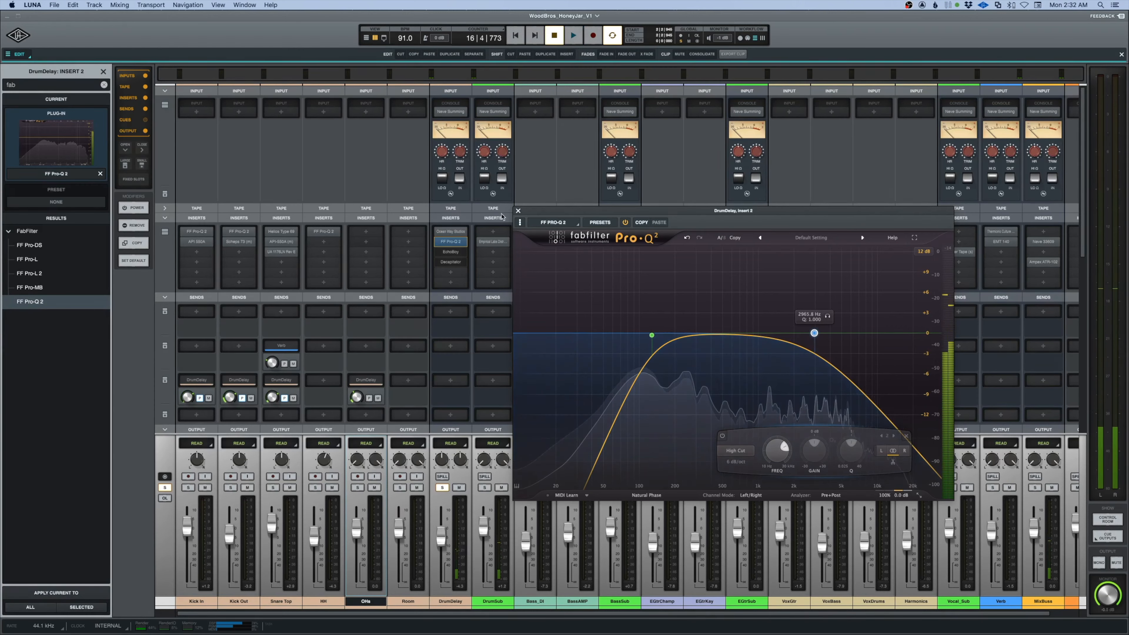
click(518, 211)
Enable EchoBoy on the DrumDelay channel, adjust its Mix and close its window.
click(451, 252)
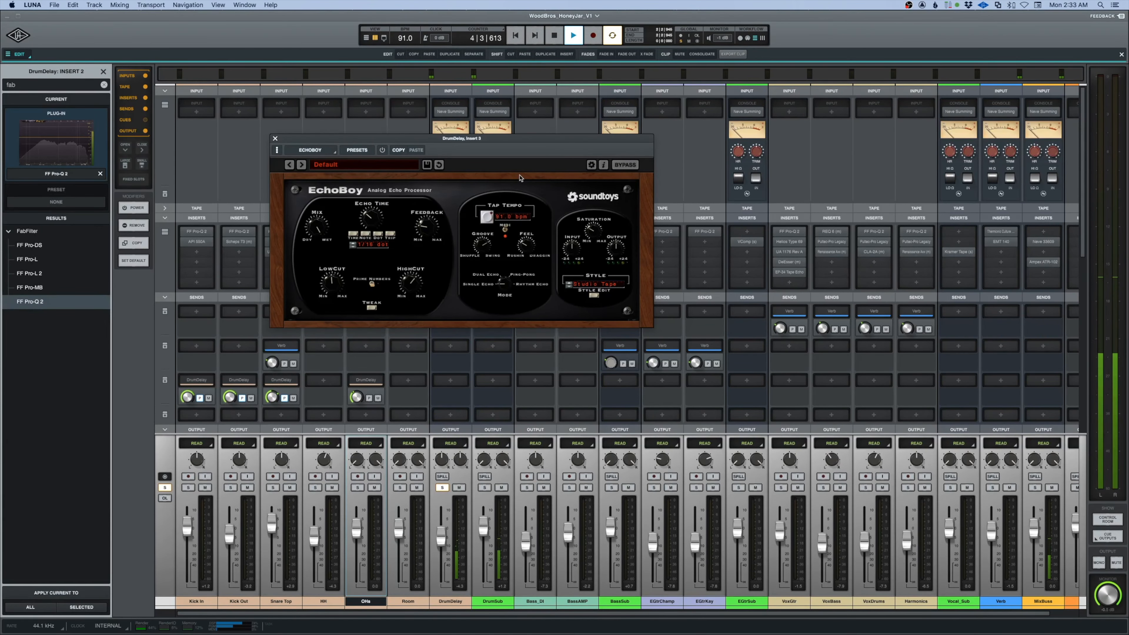
click(382, 150)
drag(315, 242, 323, 179)
click(275, 139)
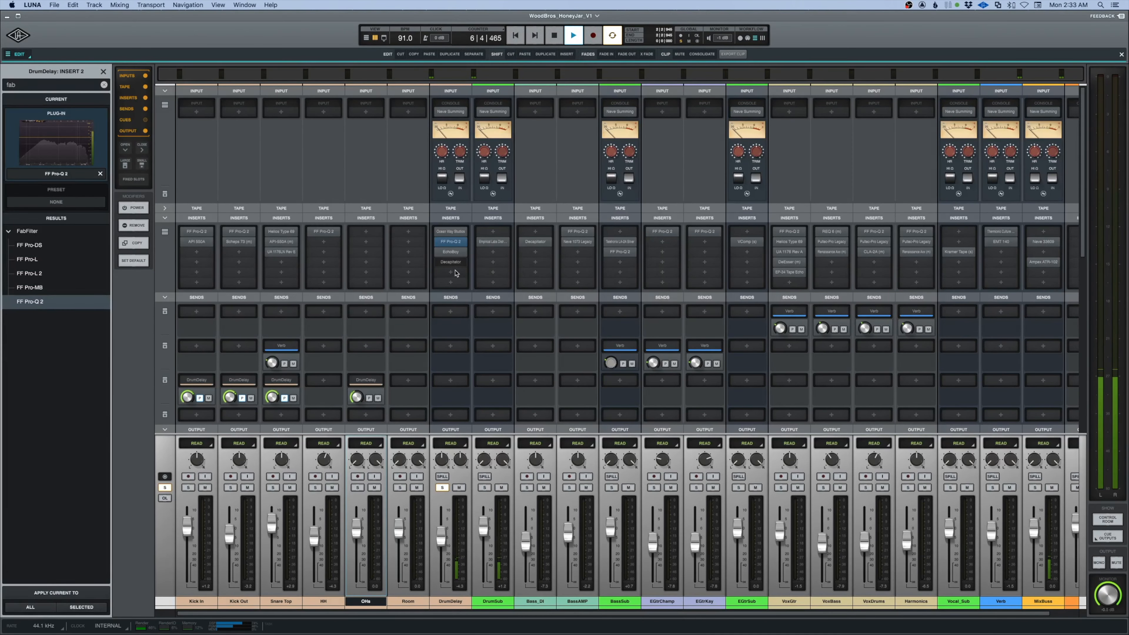
Open Decapitator on the DrumDelay channel, play the drums with it open and close its window.
key(space)
click(450, 263)
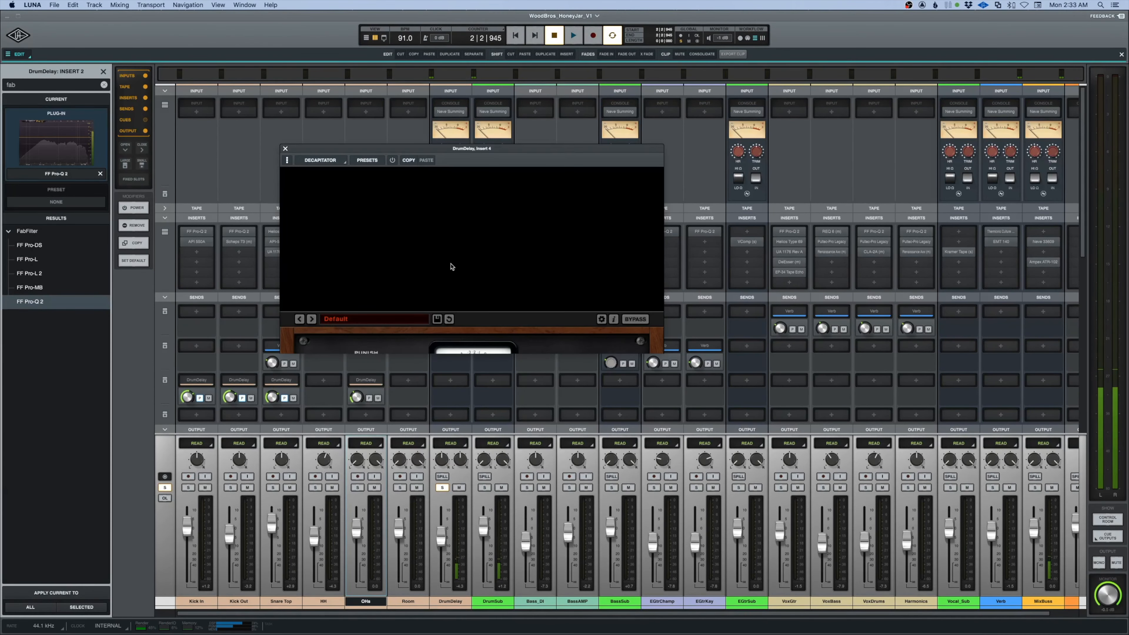
key(space)
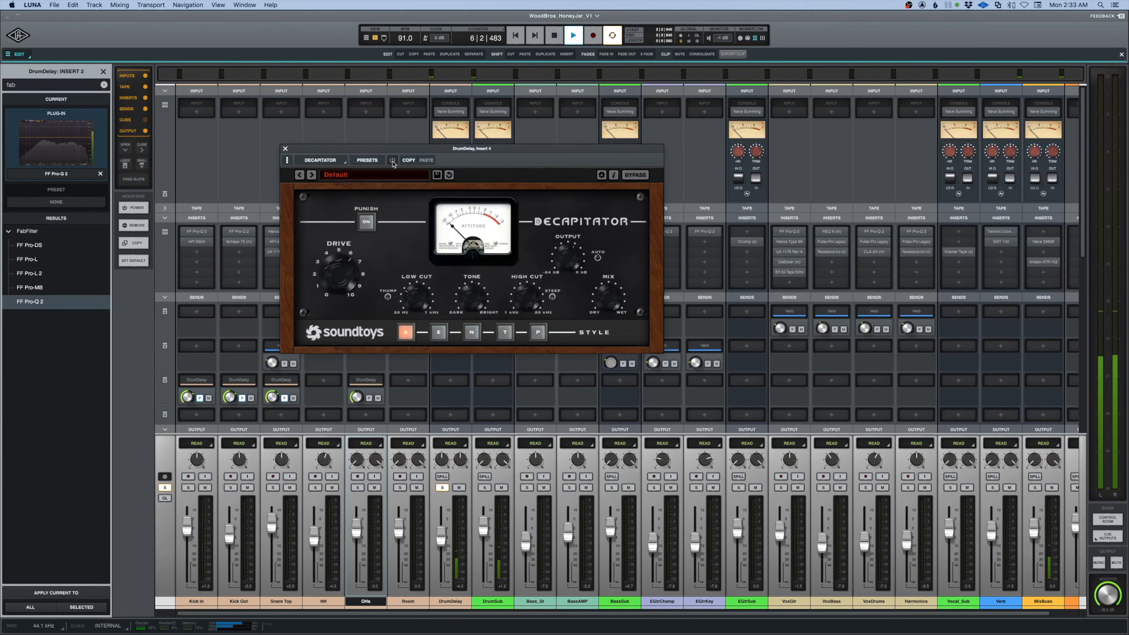
click(286, 148)
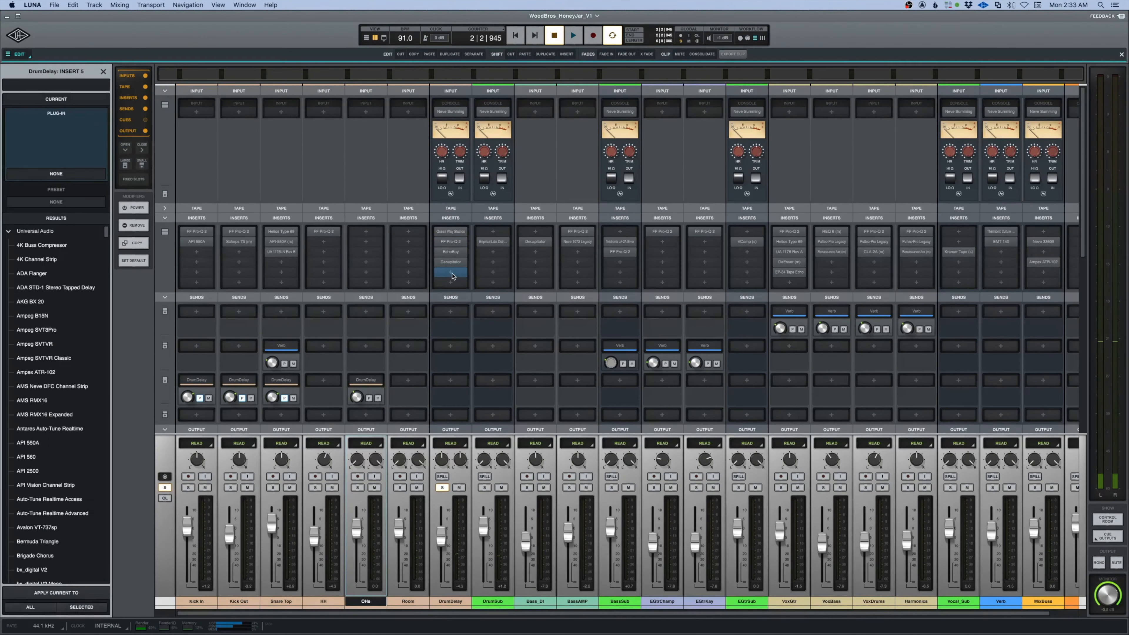
Load the Empirical Labs Distressor after Decapitator on DrumDelay, set its ratio to Nuke and audition it.
drag(541, 165, 790, 163)
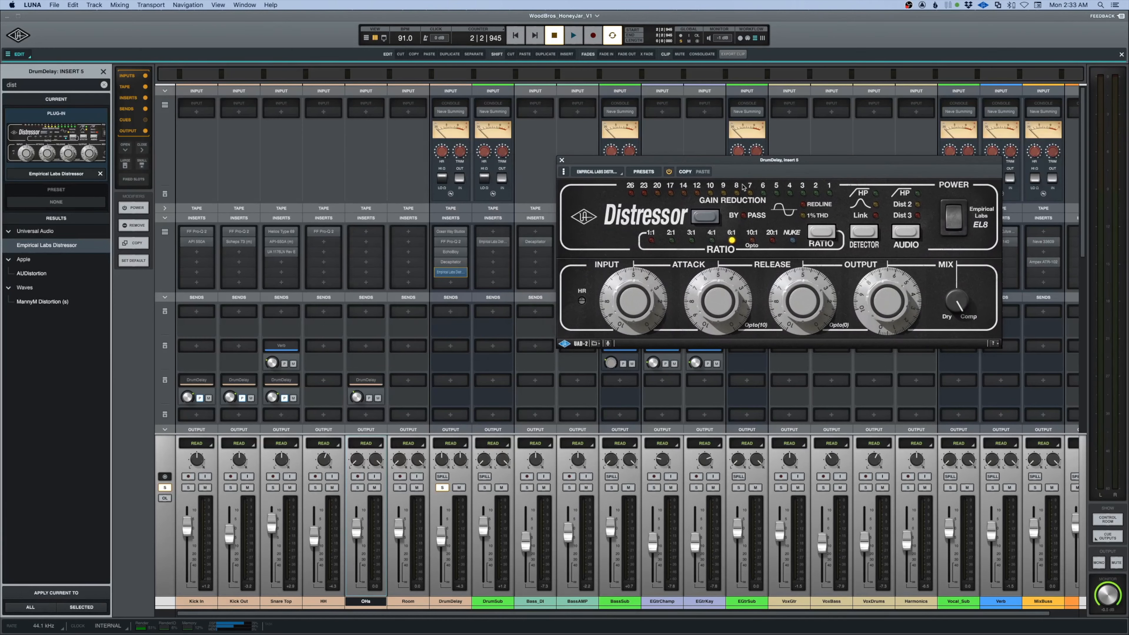
click(794, 241)
key(space)
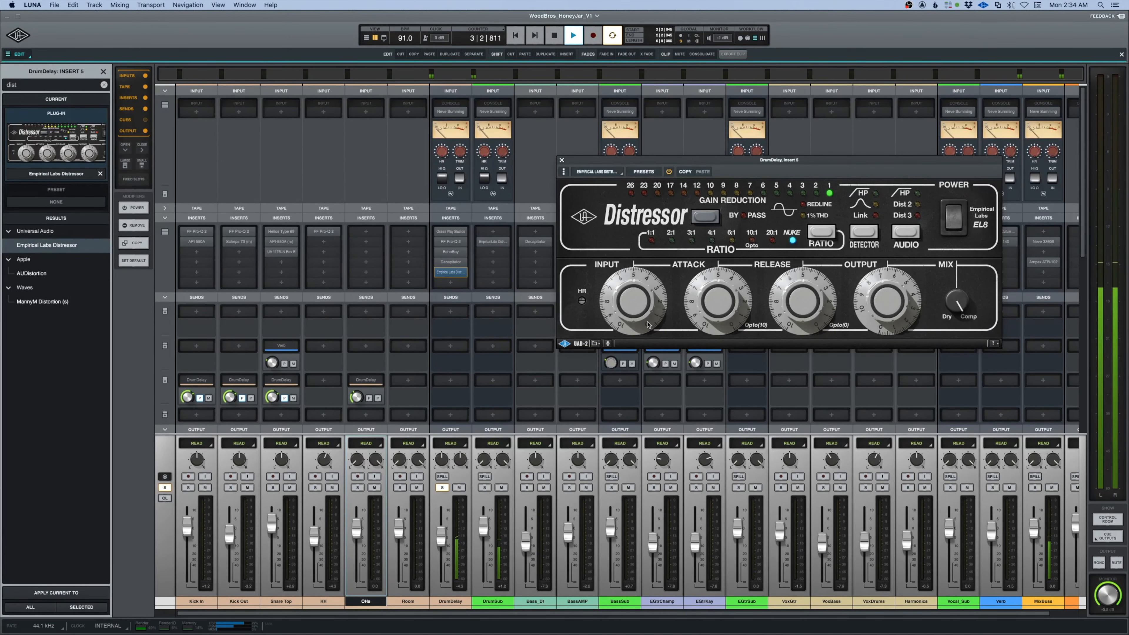
key(space)
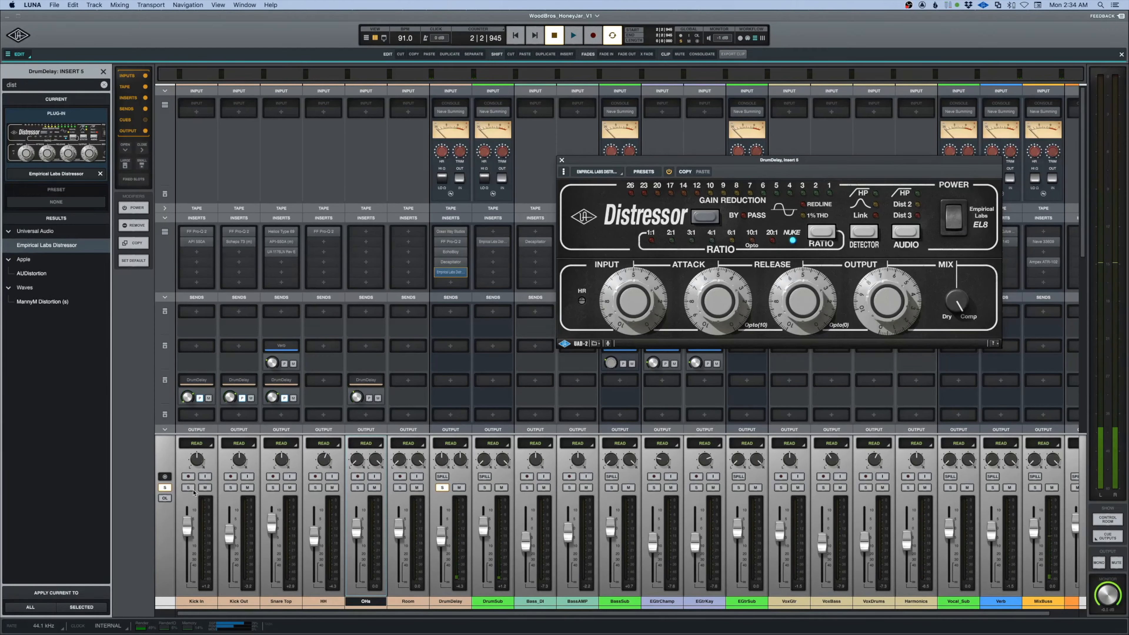
Reopen EchoBoy beside the Distressor and audition the soloed DrumDelay channel.
click(452, 252)
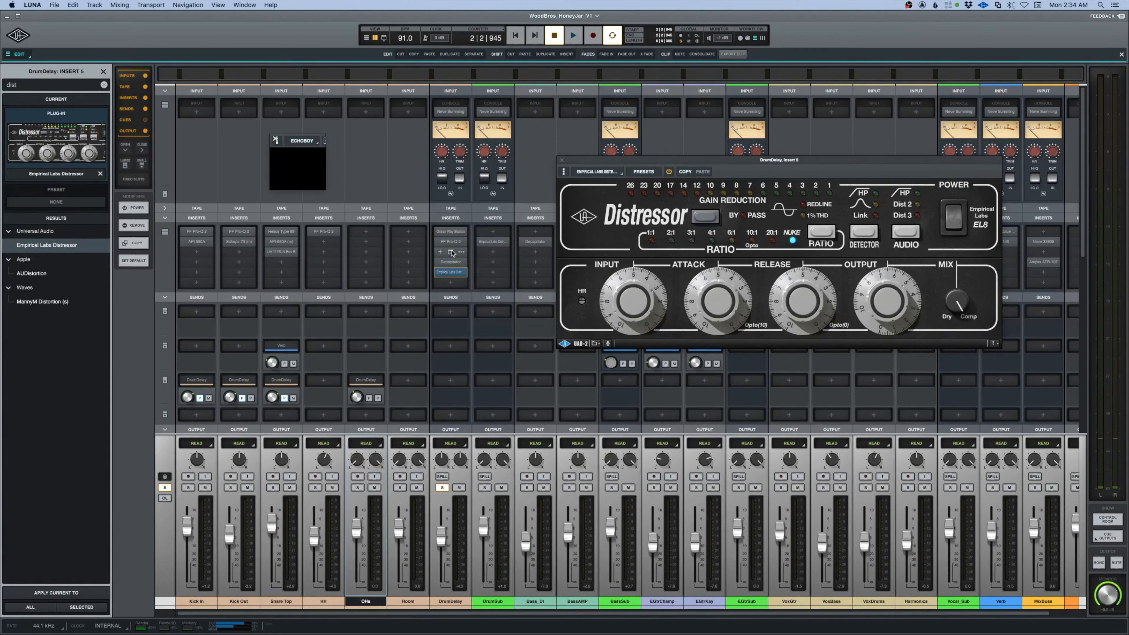
key(space)
drag(461, 140, 370, 121)
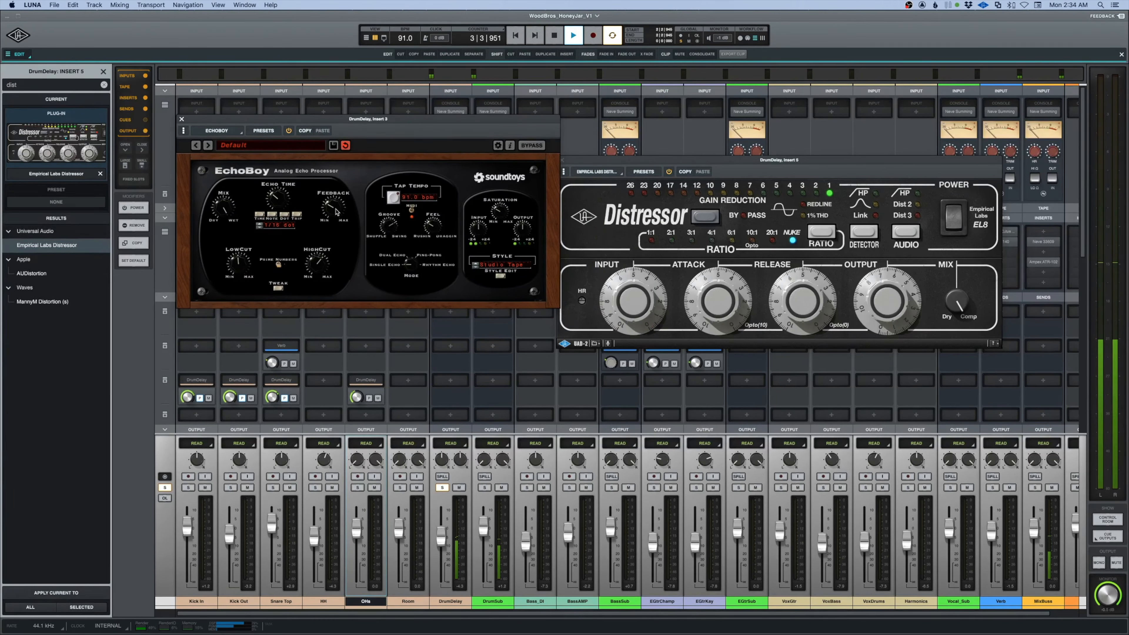
key(space)
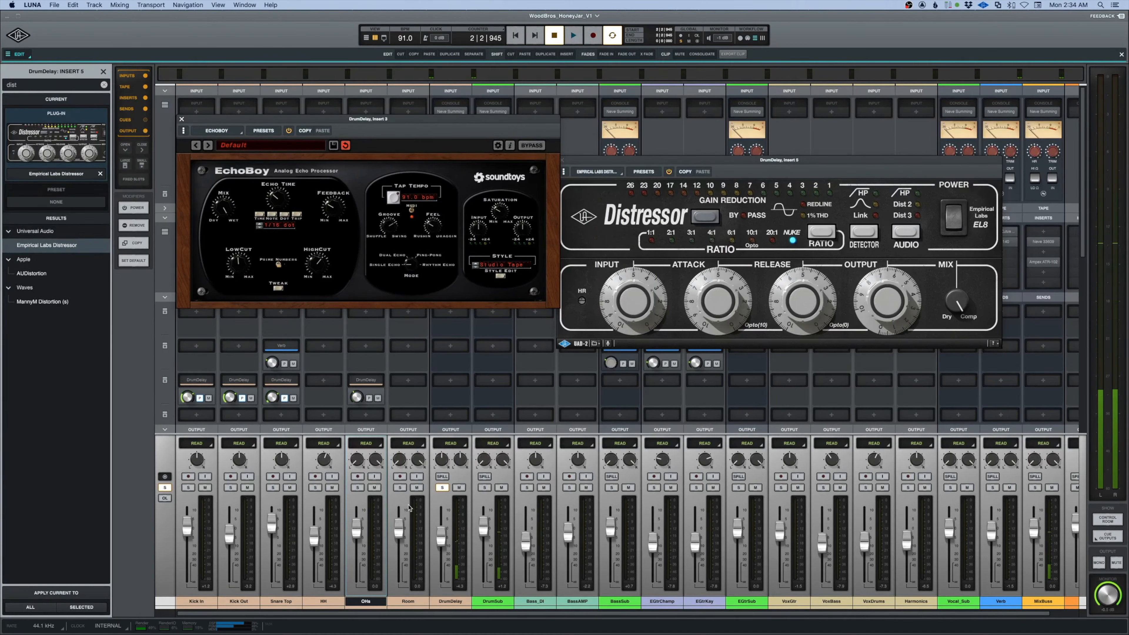
Solo the drum tracks from Kick In to Room and lower the DrumDelay fader during playback.
click(400, 487)
key(space)
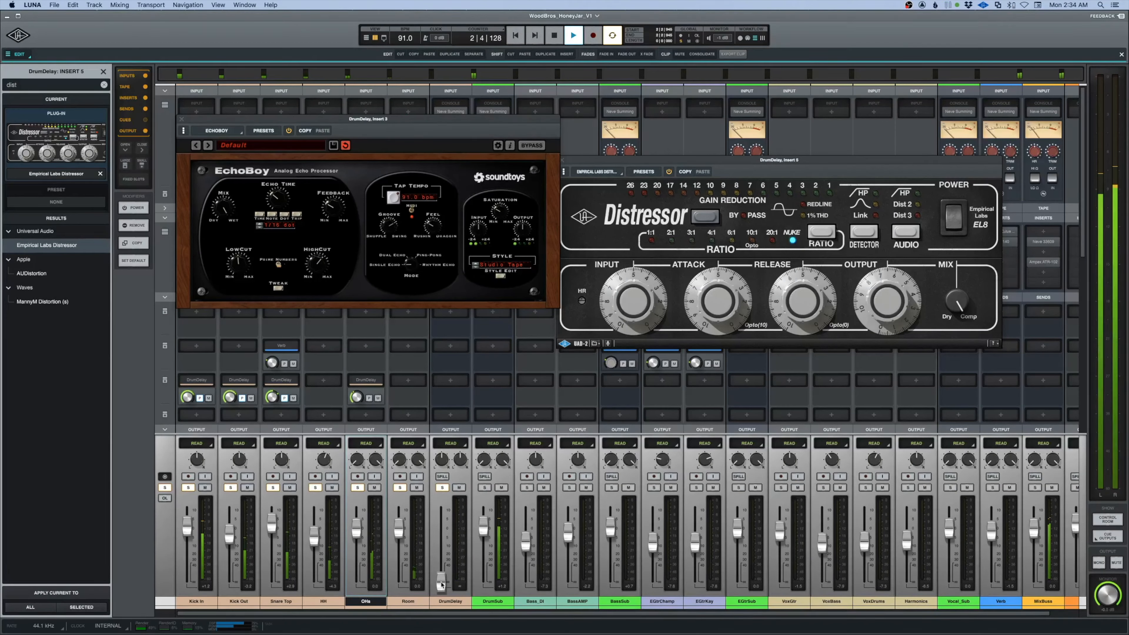
drag(441, 539, 443, 560)
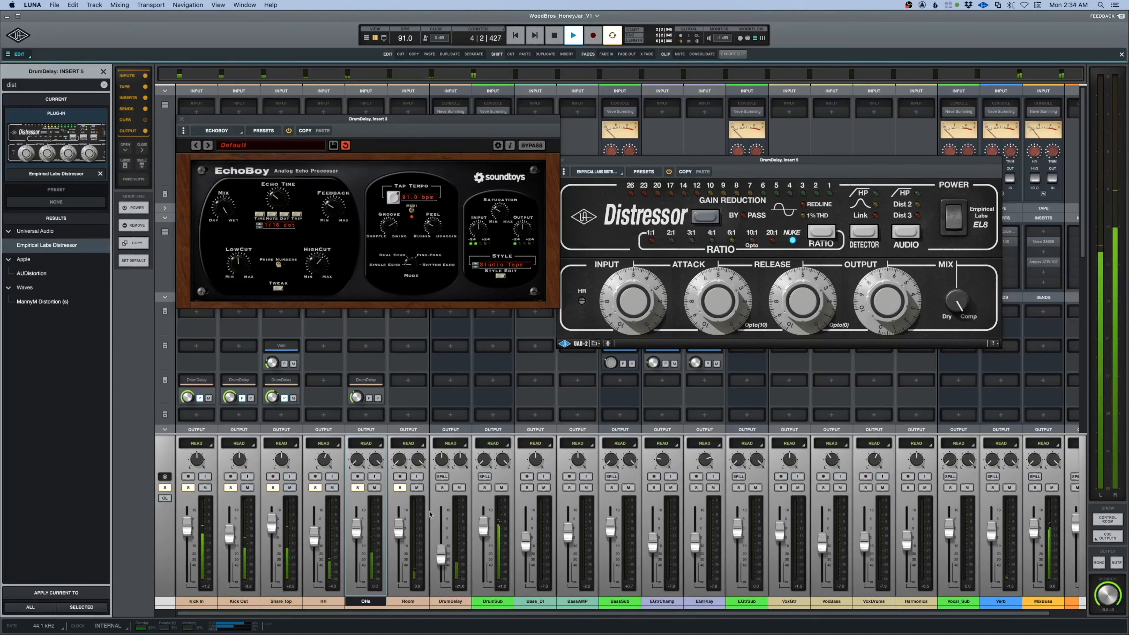
Solo DrumDelay and set the EchoBoy echo time to 1/8 dot.
click(441, 488)
drag(277, 195, 278, 200)
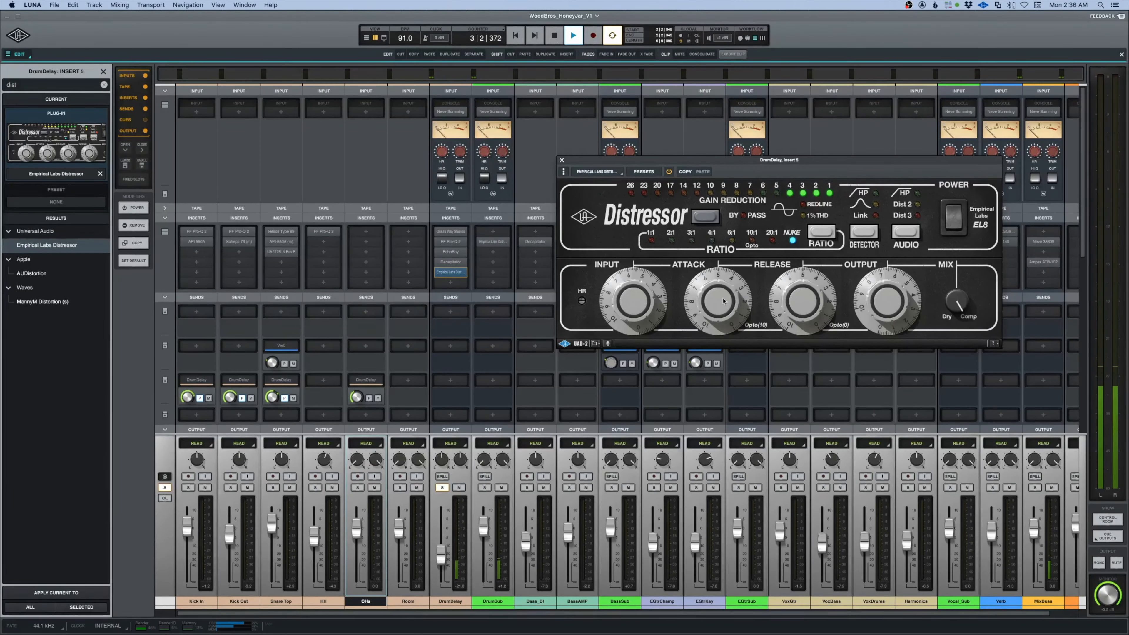
Adjust the Distressor's attack and release, set its audio mode to Dist 2 and close its window.
drag(723, 301, 720, 295)
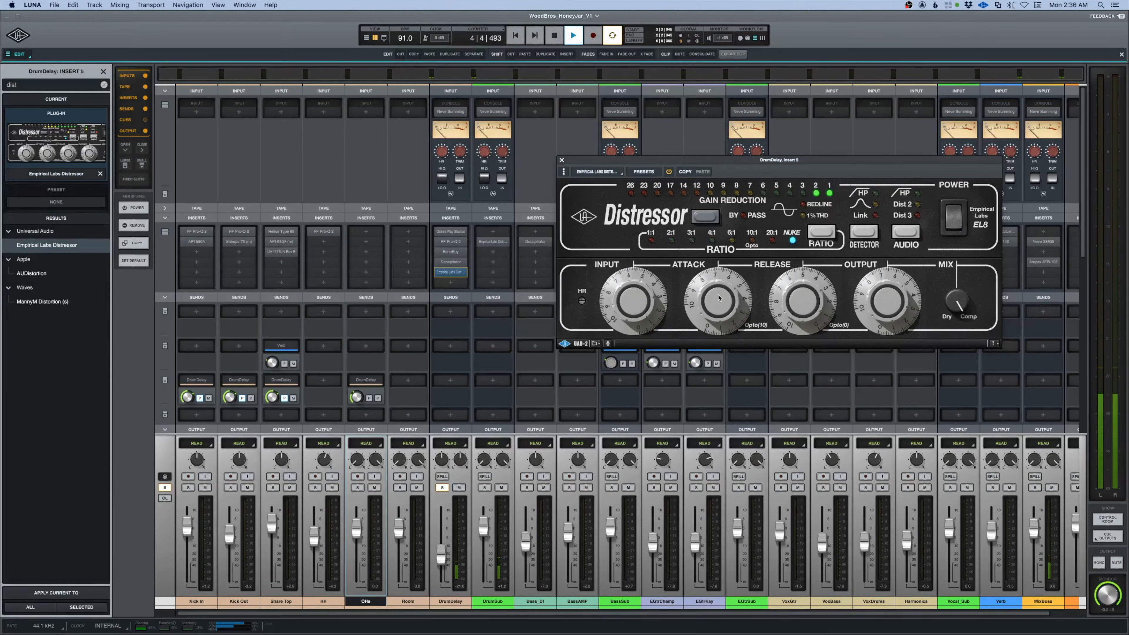
drag(801, 302, 802, 314)
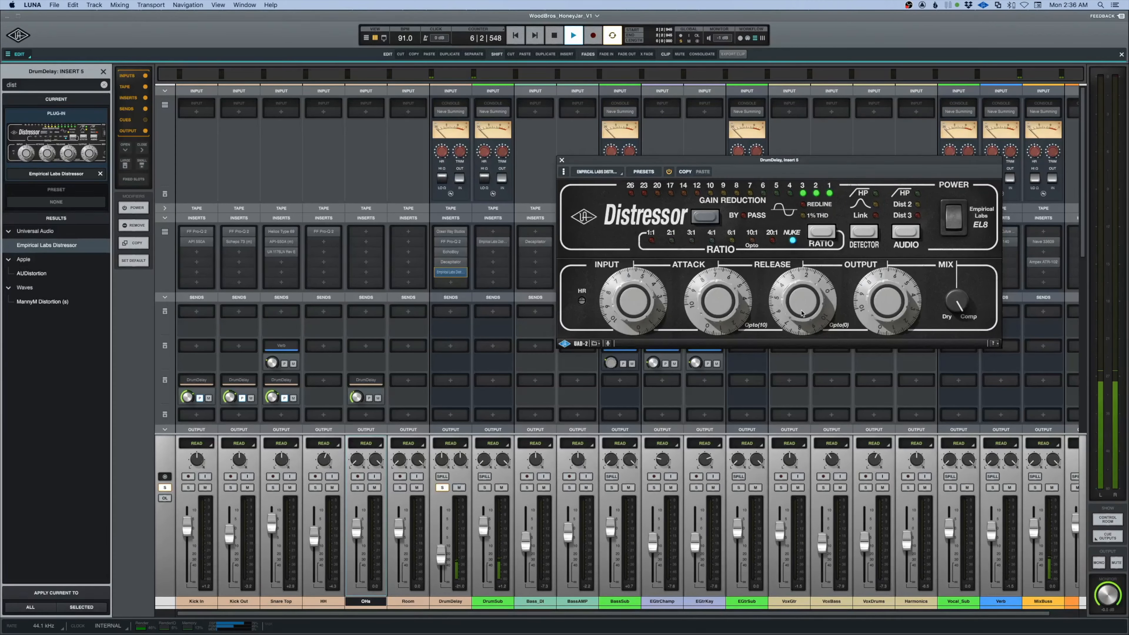
drag(728, 311, 785, 308)
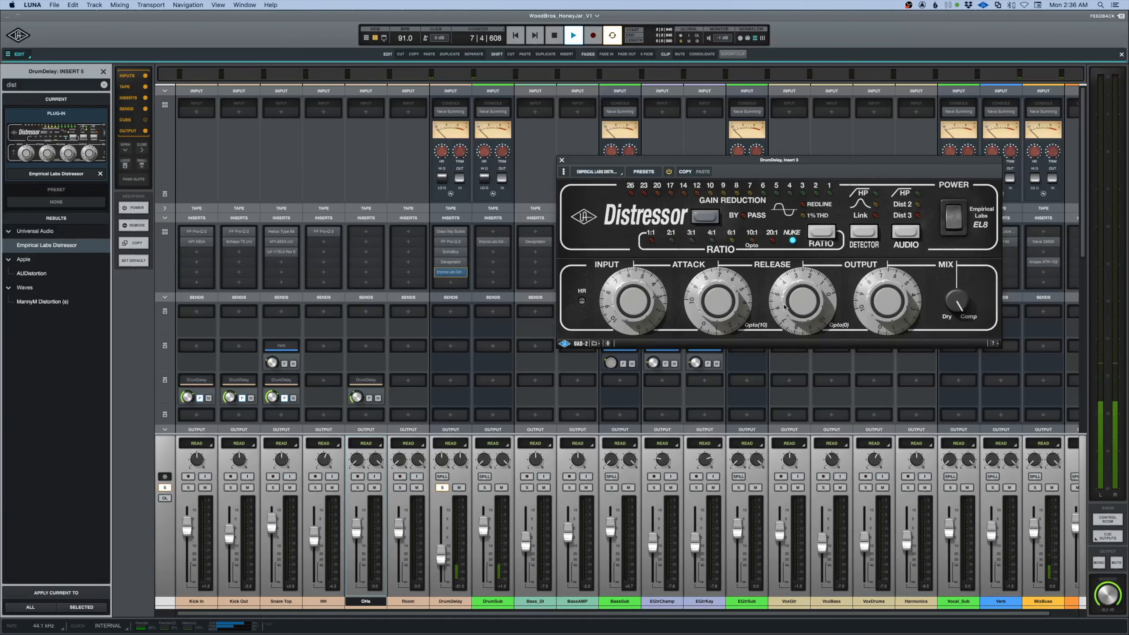
click(900, 235)
click(900, 235)
click(561, 160)
Reopen EchoBoy and audition the soloed DrumDelay channel with the new settings.
key(space)
click(451, 252)
key(space)
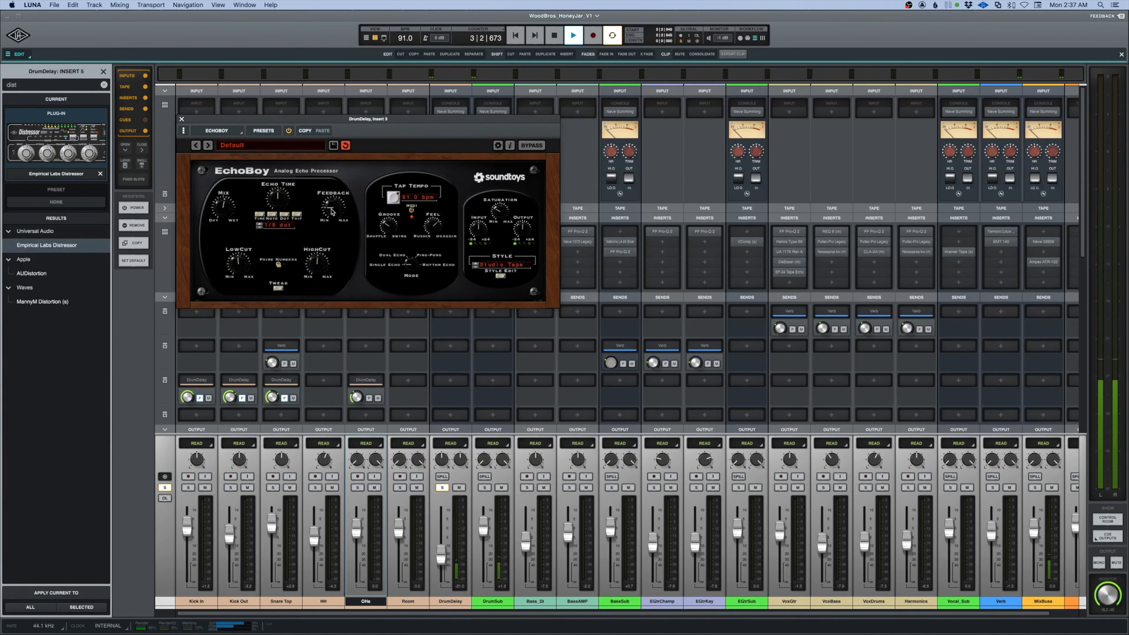
key(space)
Clear the DrumDelay solo, close EchoBoy and raise the DrumDelay fader slightly during full-mix playback.
click(442, 487)
key(space)
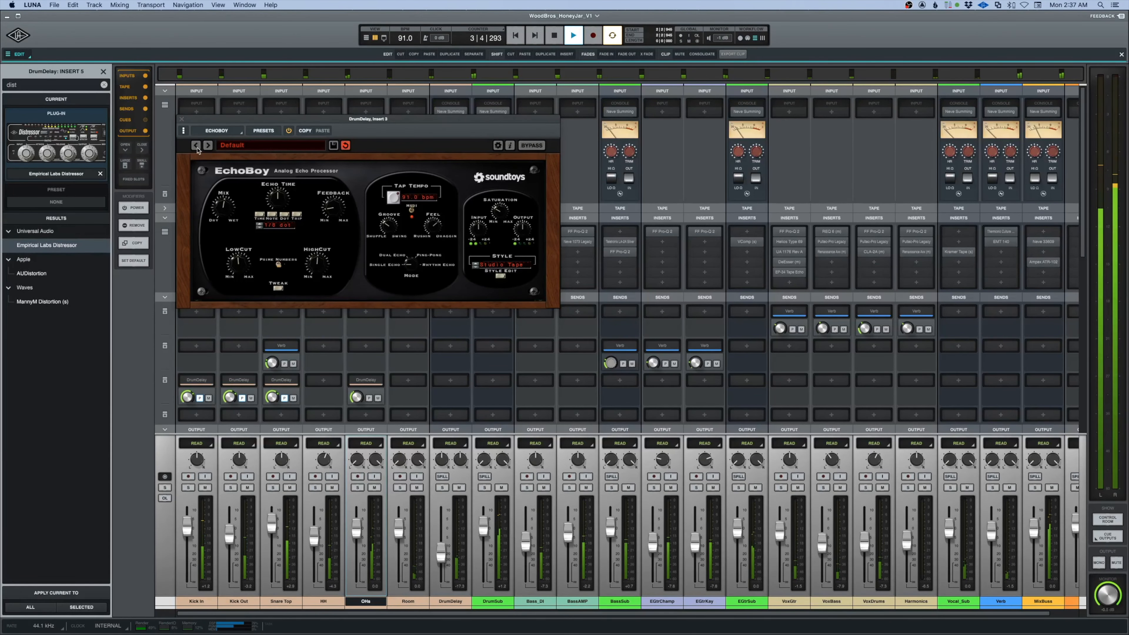
click(182, 119)
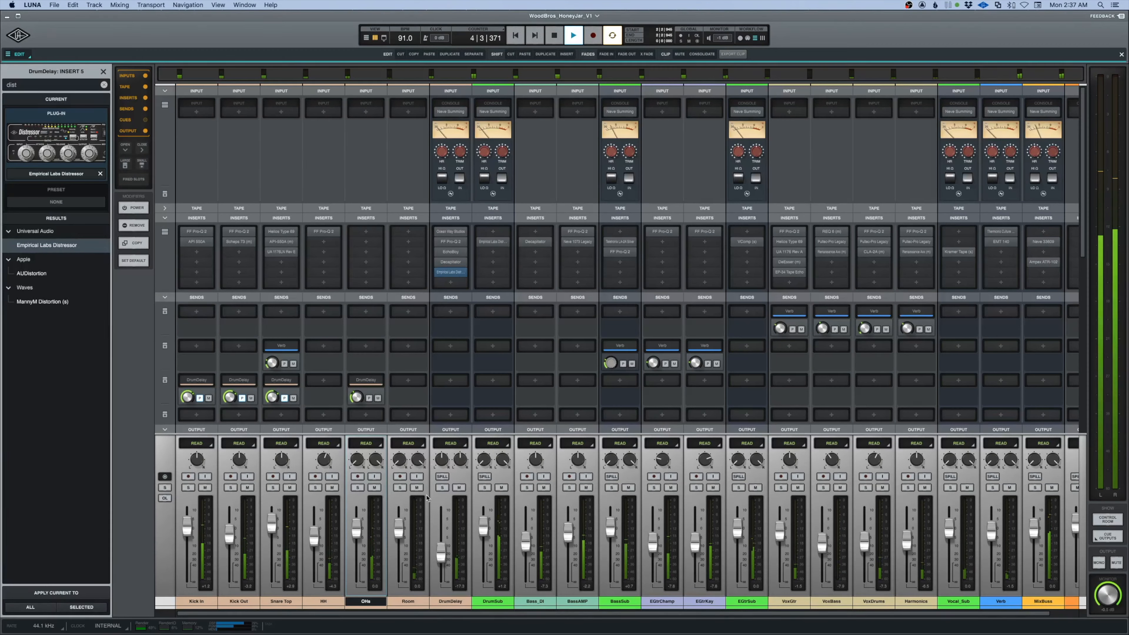
drag(443, 559, 443, 556)
With DrumSub soloed, set the DrumDelay Distressor's mix to about halfway, raise its input and lower its output.
click(484, 488)
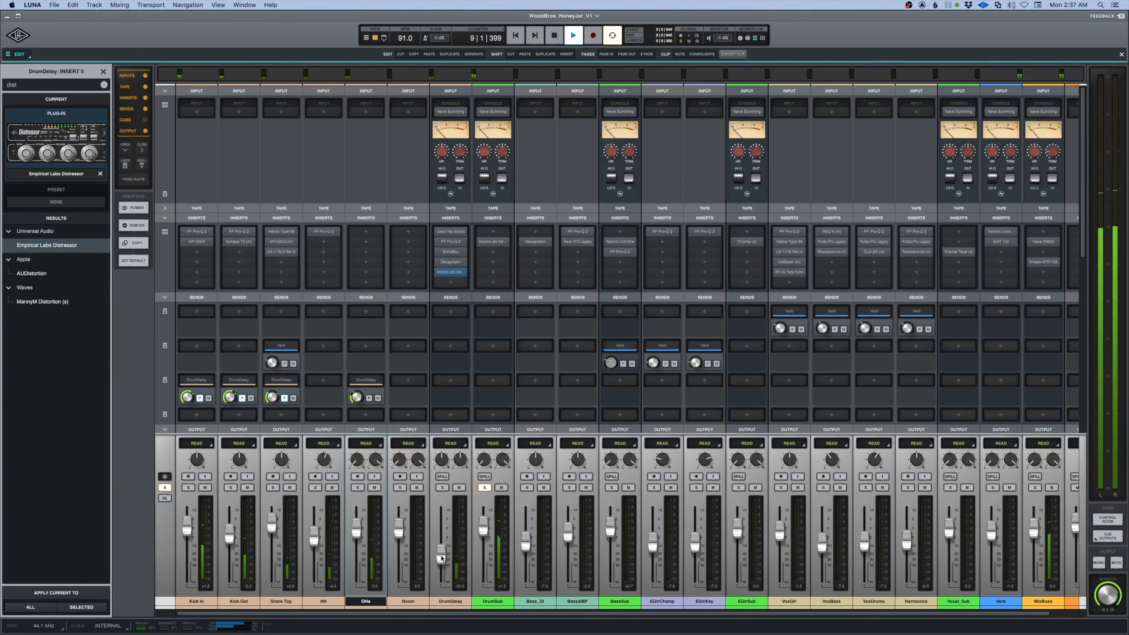
click(450, 272)
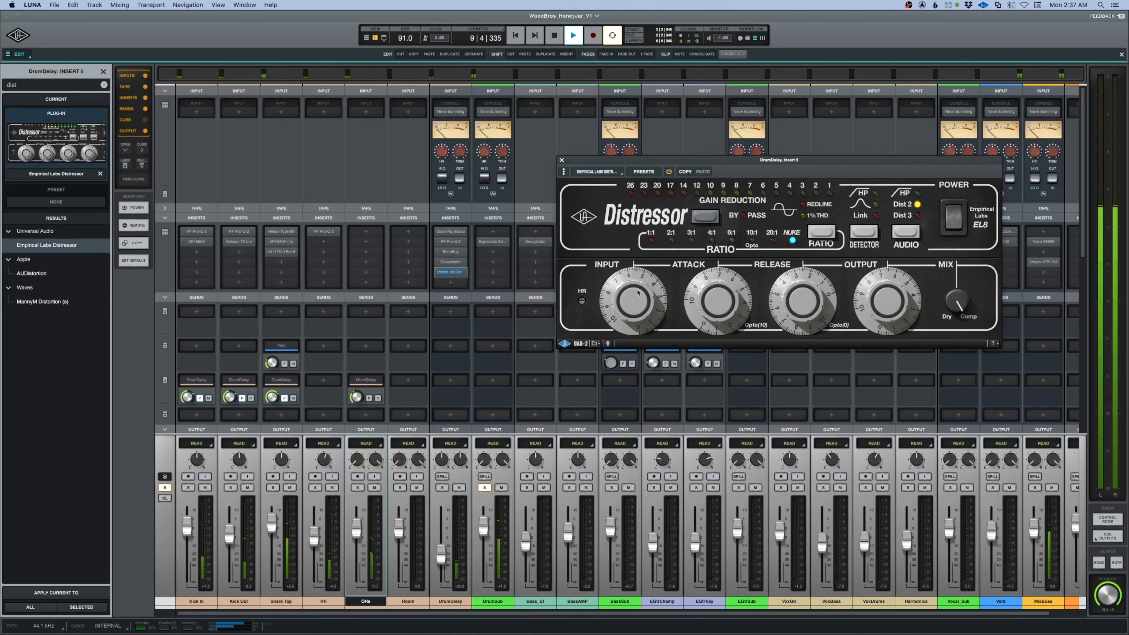
drag(955, 343, 955, 351)
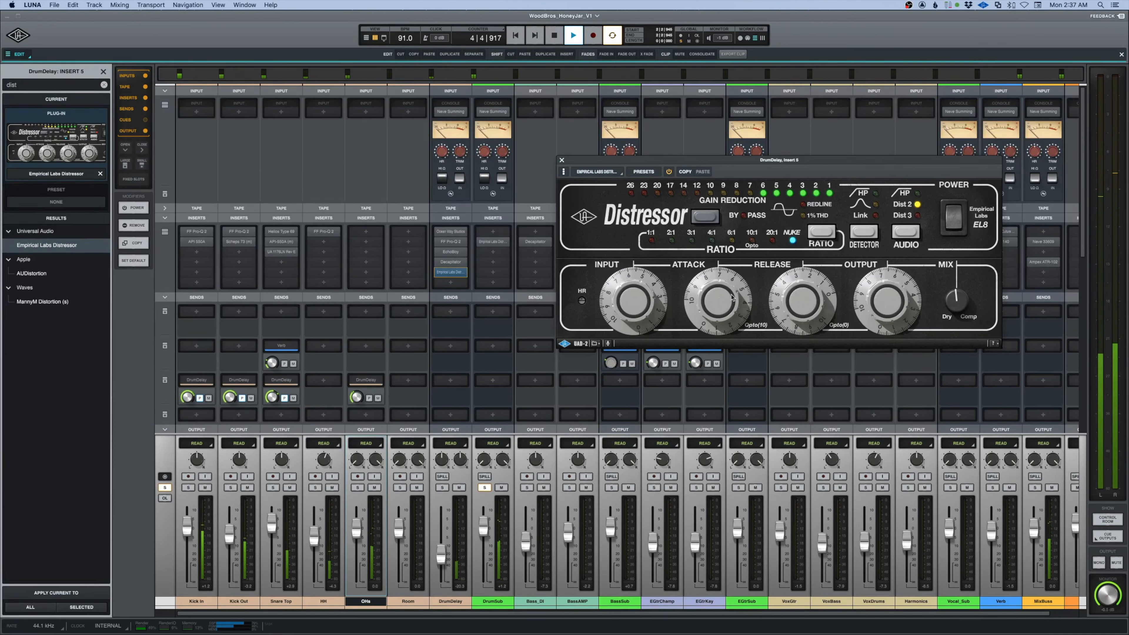
drag(640, 307, 640, 297)
drag(876, 298, 876, 305)
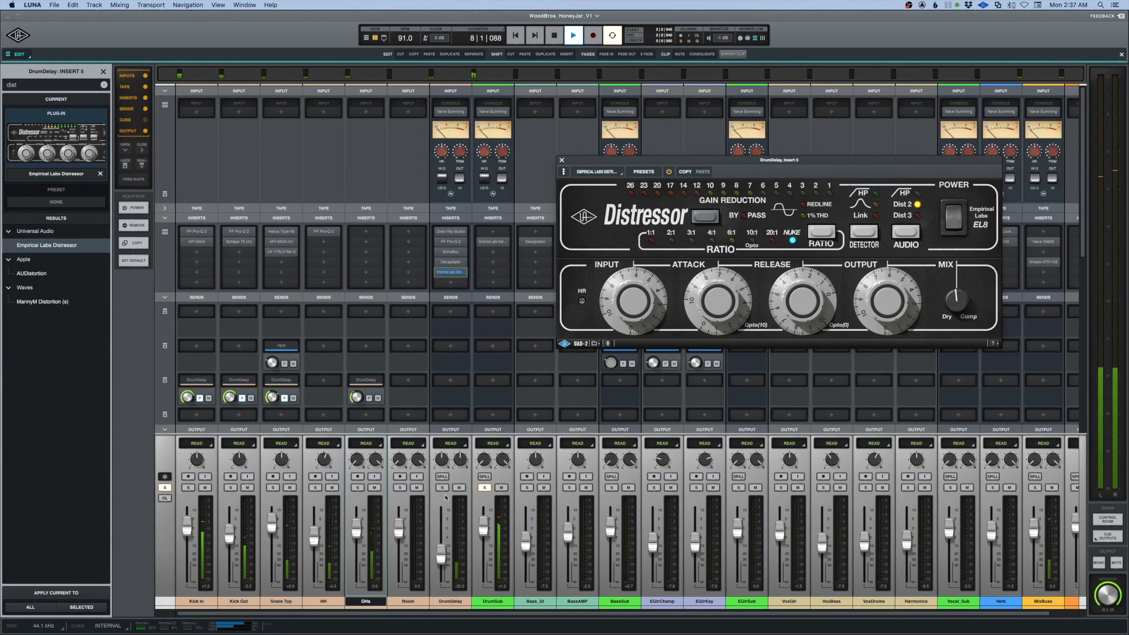
Clear the DrumSub solo, close the Distressor and play back the full mix.
click(488, 489)
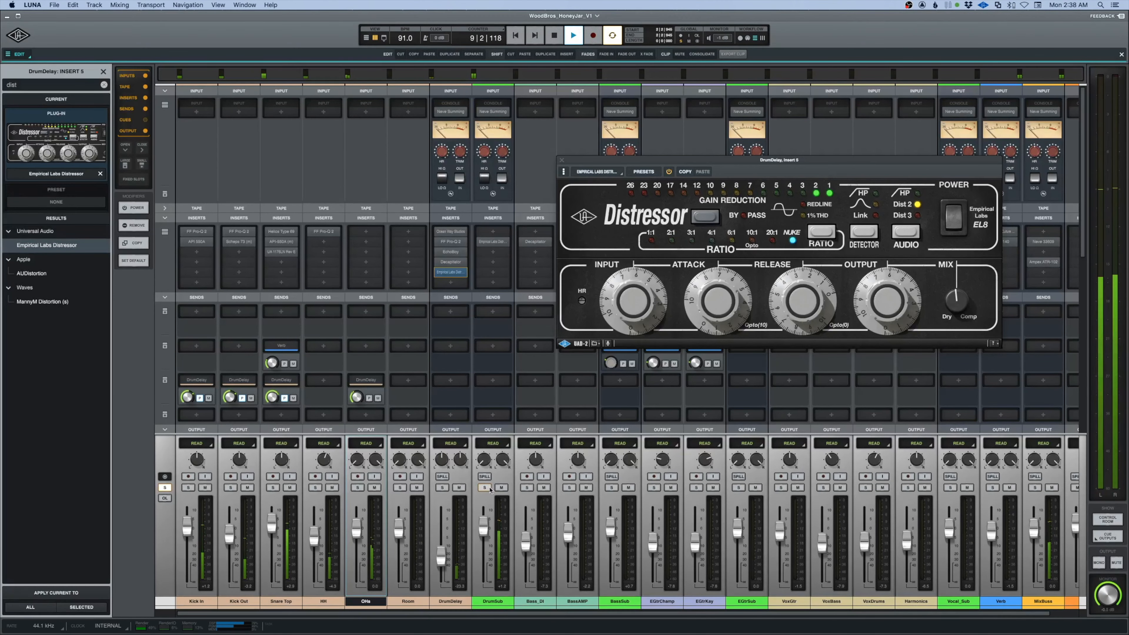
click(562, 160)
scroll(531, 281, right, 2)
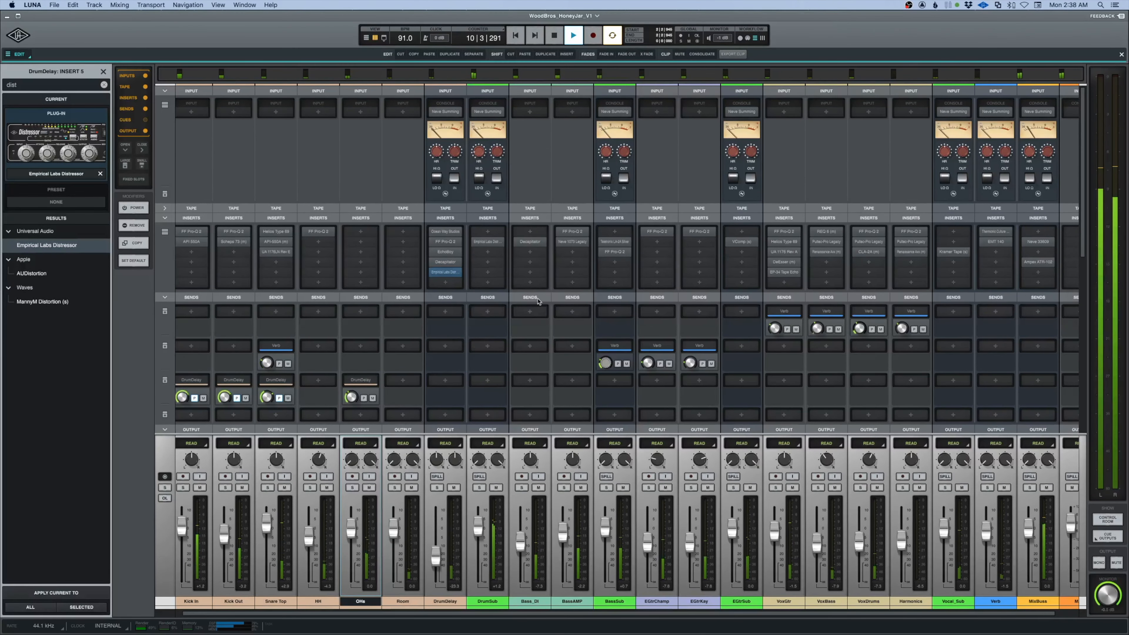
key(space)
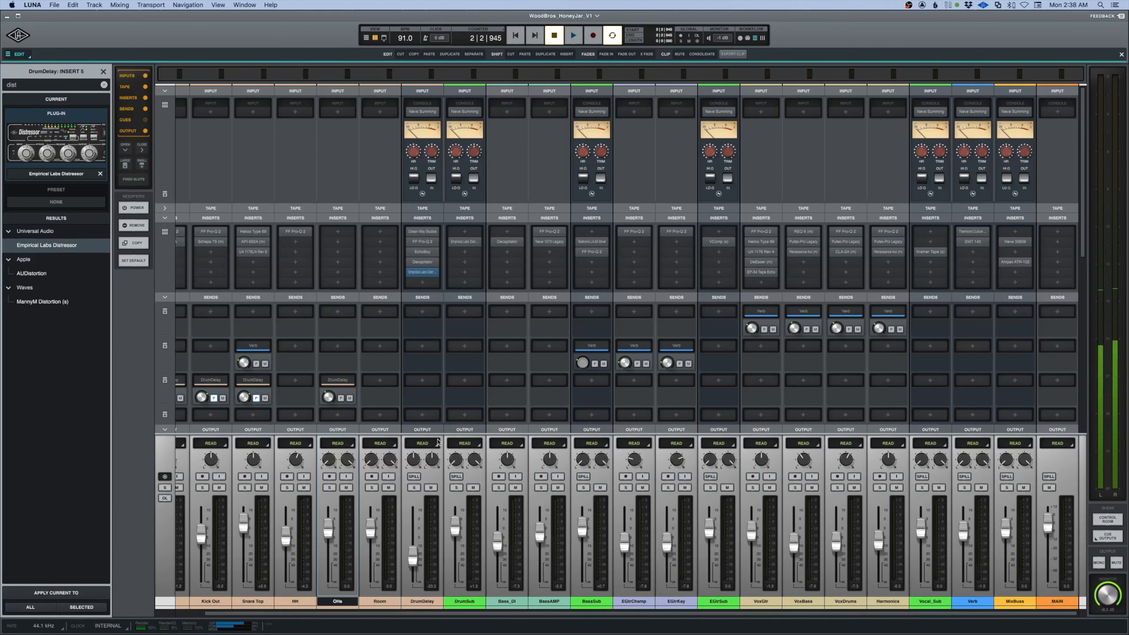
key(space)
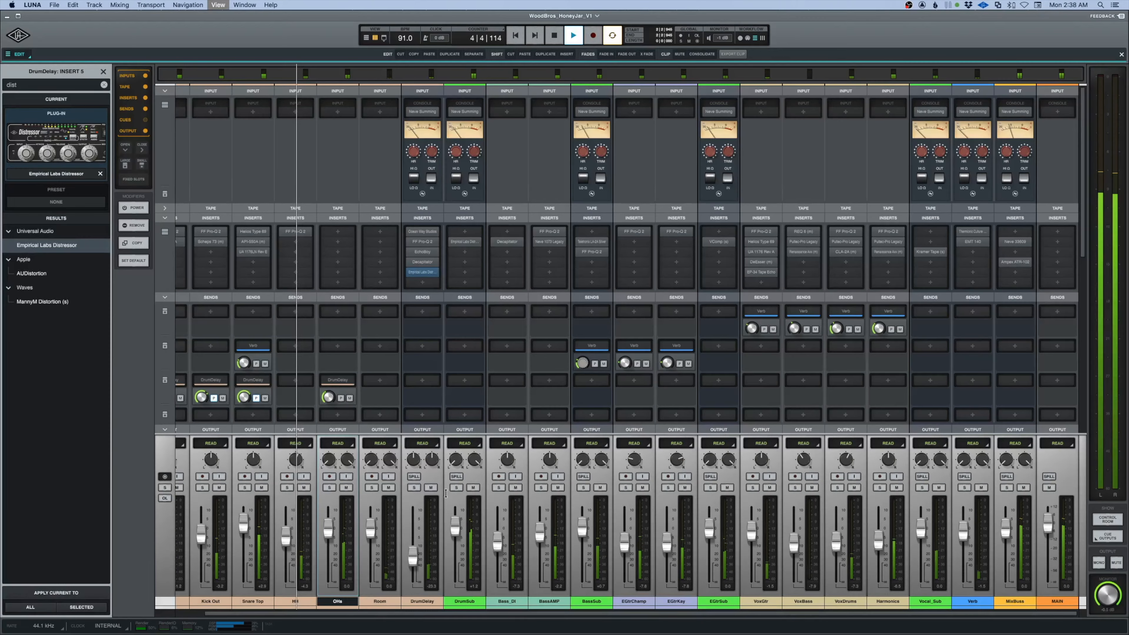
Switch from the mixer to the timeline and select the VoxGtr track and its EP-34 Tape Echo insert.
key(super+equal)
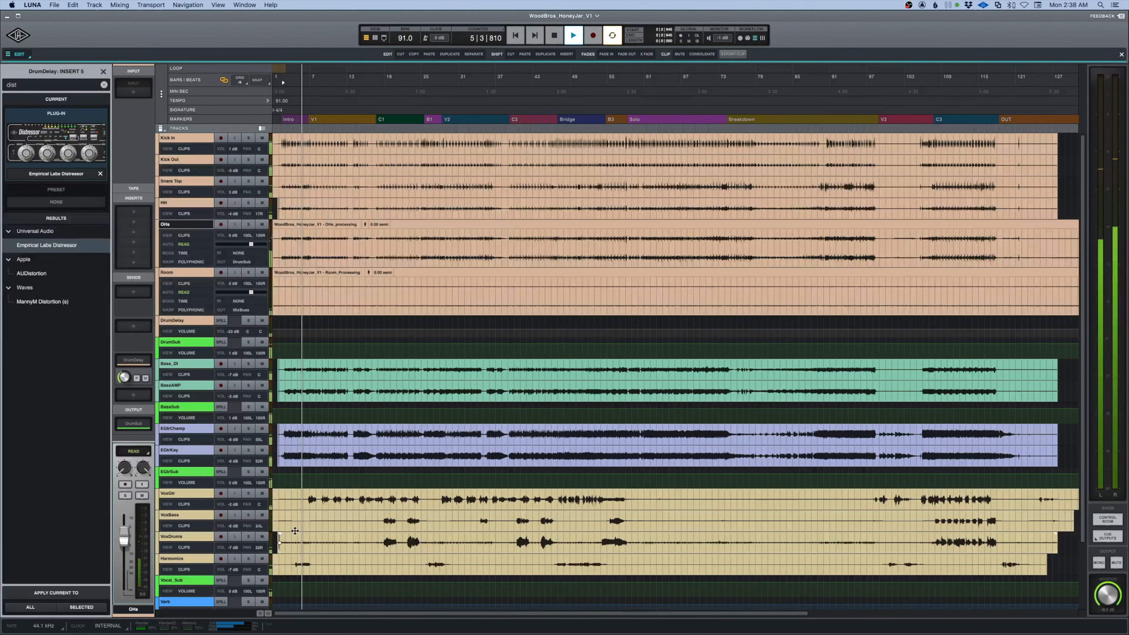
click(297, 433)
scroll(297, 433, down, 5)
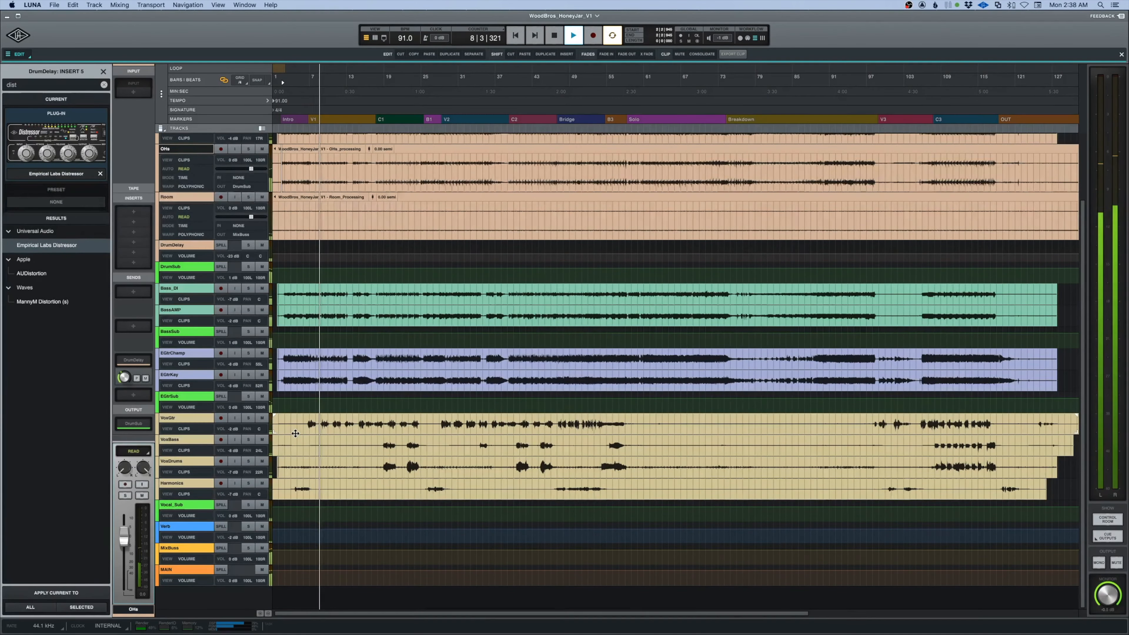
click(178, 418)
click(134, 252)
Enlarge the height of all tracks and zoom in on the VoxGtr clip around the start of V1.
click(161, 128)
click(178, 178)
scroll(199, 366, down, 20)
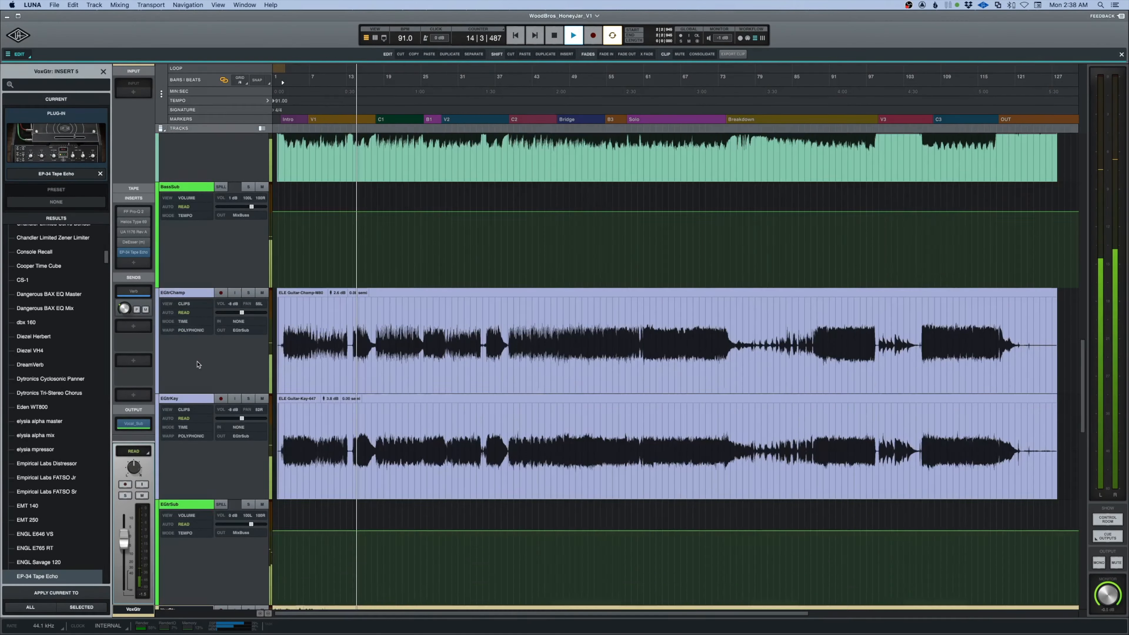
click(306, 402)
key(t)
key(t)
key(t)
scroll(307, 404, right, 3)
Display the Volume automation on VoxGtr, stop playback and set the track's automation mode to Touch.
click(185, 369)
click(38, 183)
scroll(504, 395, right, 8)
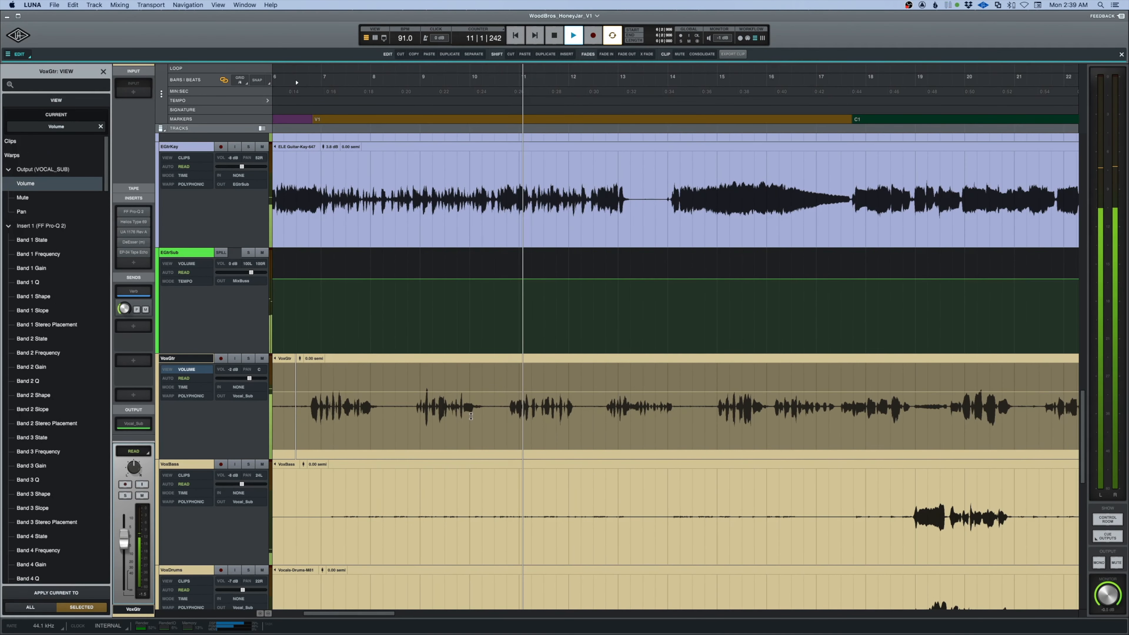
scroll(504, 395, left, 4)
key(space)
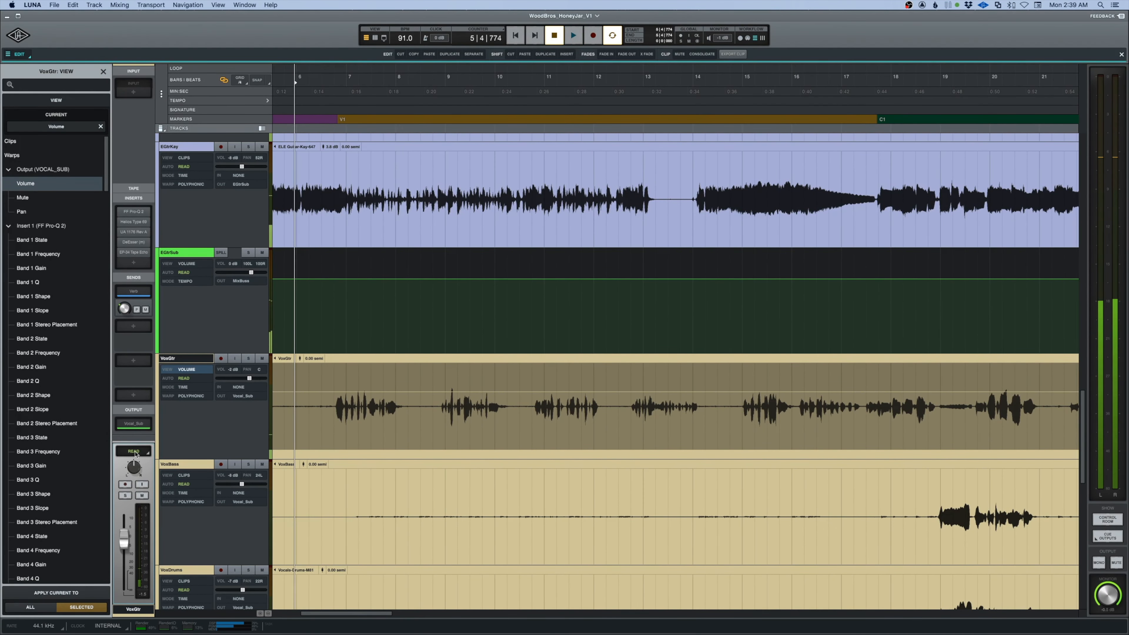
click(134, 452)
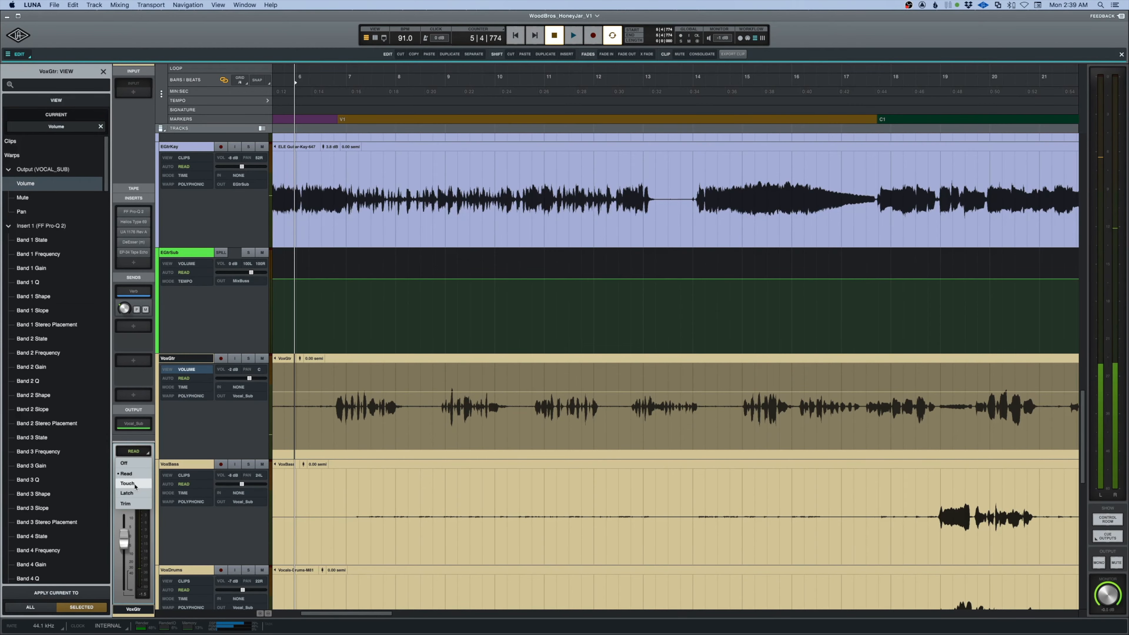
click(133, 483)
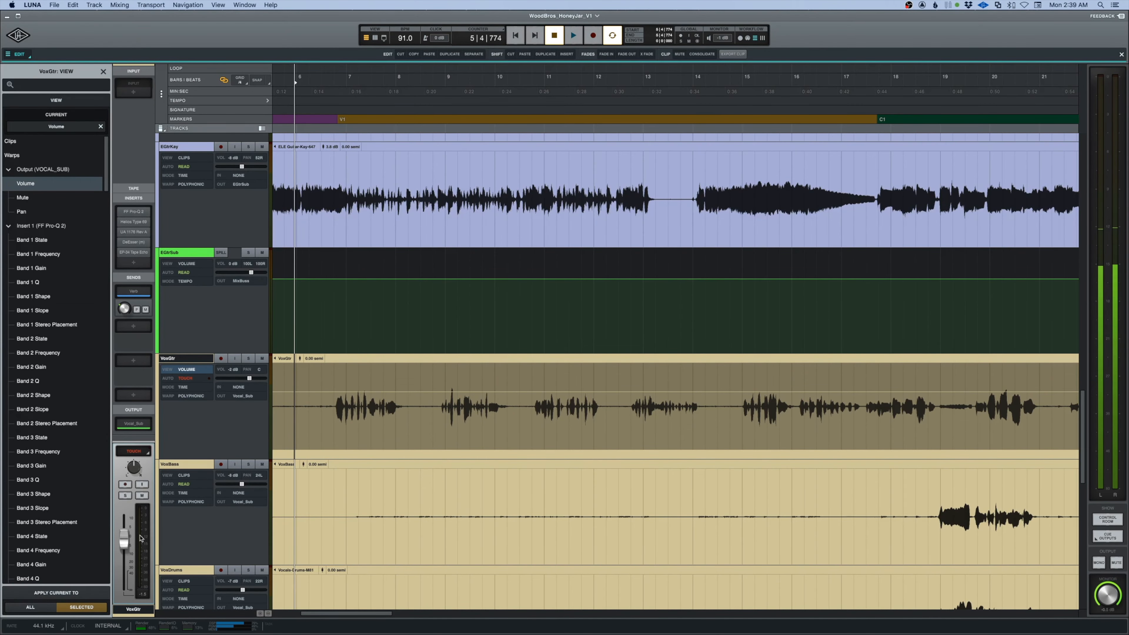
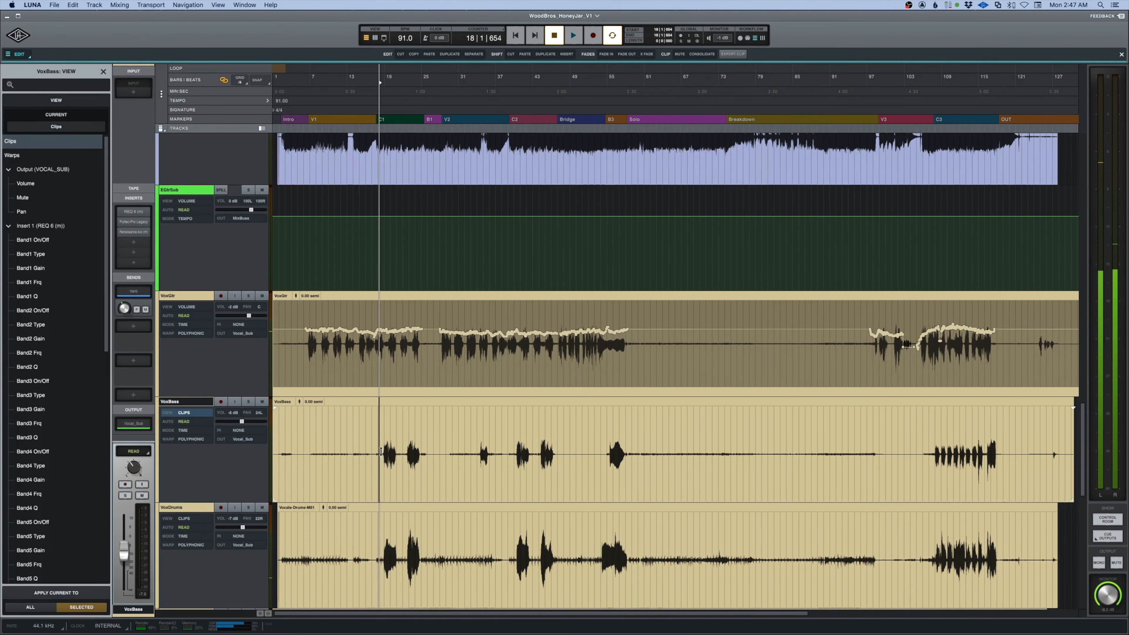
Solo VoxBass, play it back from the start of C1 and select its first phrase for volume automation.
click(382, 451)
key(space)
click(248, 402)
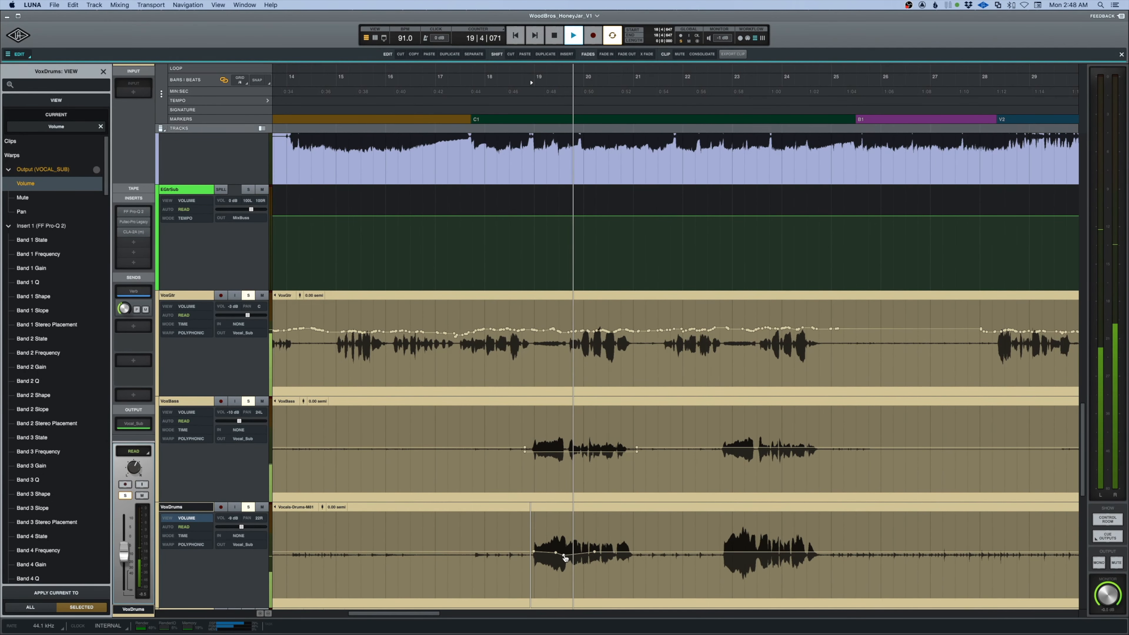
key(space)
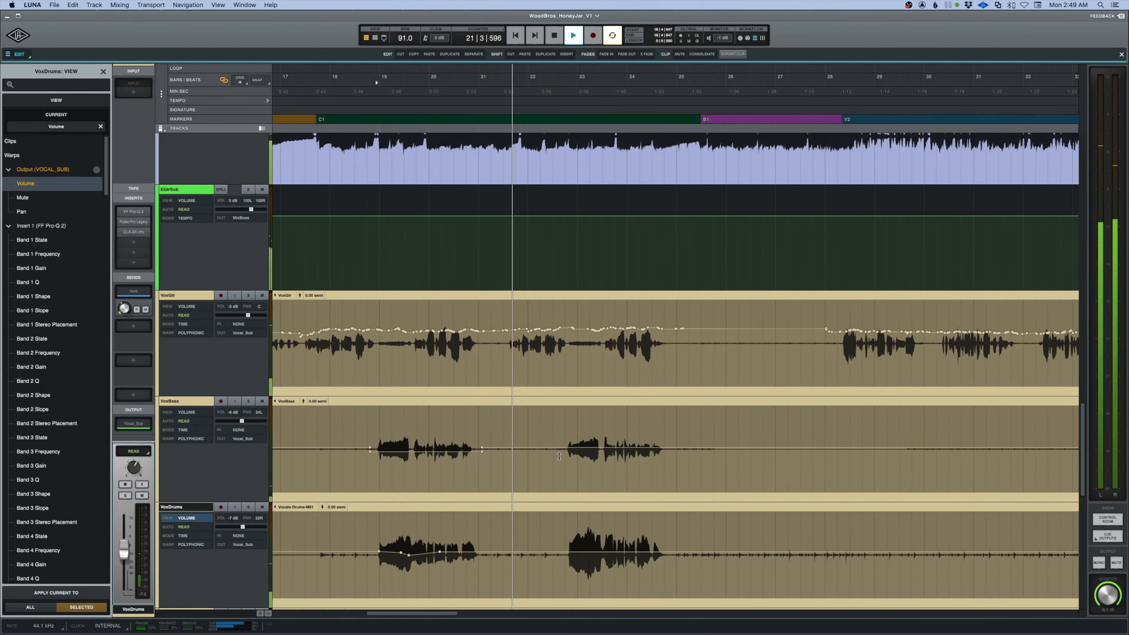
drag(561, 449, 675, 450)
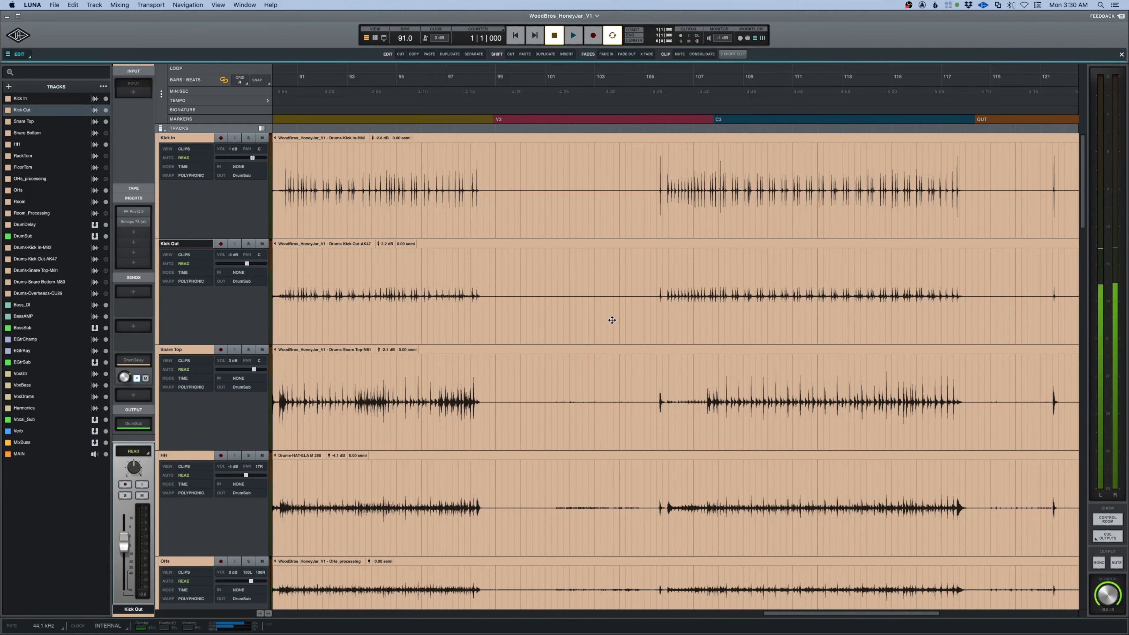
Fit the full song in the timeline and examine the Volume automation on the DrumDelay bus.
scroll(612, 321, down, 5)
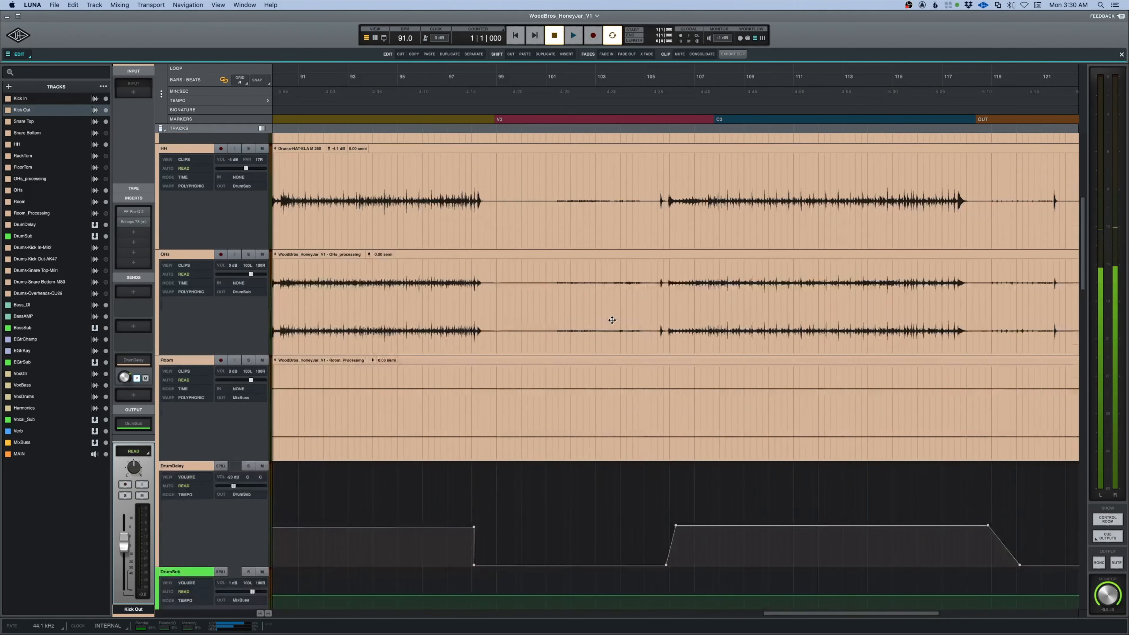
scroll(612, 320, down, 1)
key(r)
key(r)
key(r)
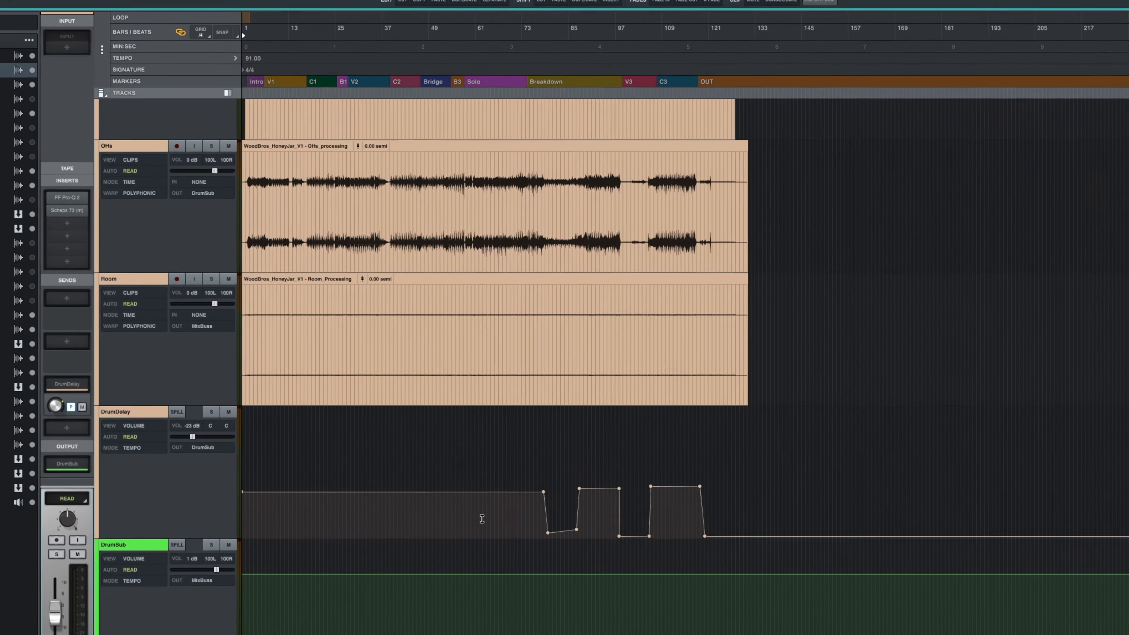
Examine the Volume automation on BassSub, EGtrSub, VoxGtr, VoxBass and VoxDrums across the song.
scroll(464, 469, down, 5)
scroll(512, 591, down, 10)
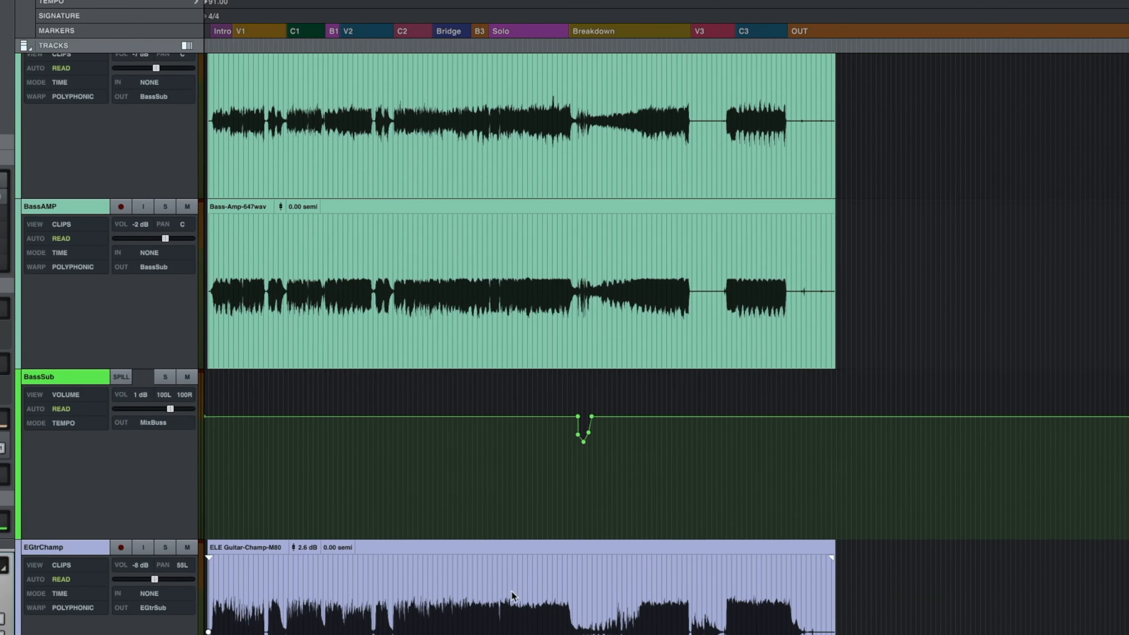
scroll(512, 591, down, 8)
scroll(504, 341, up, 2)
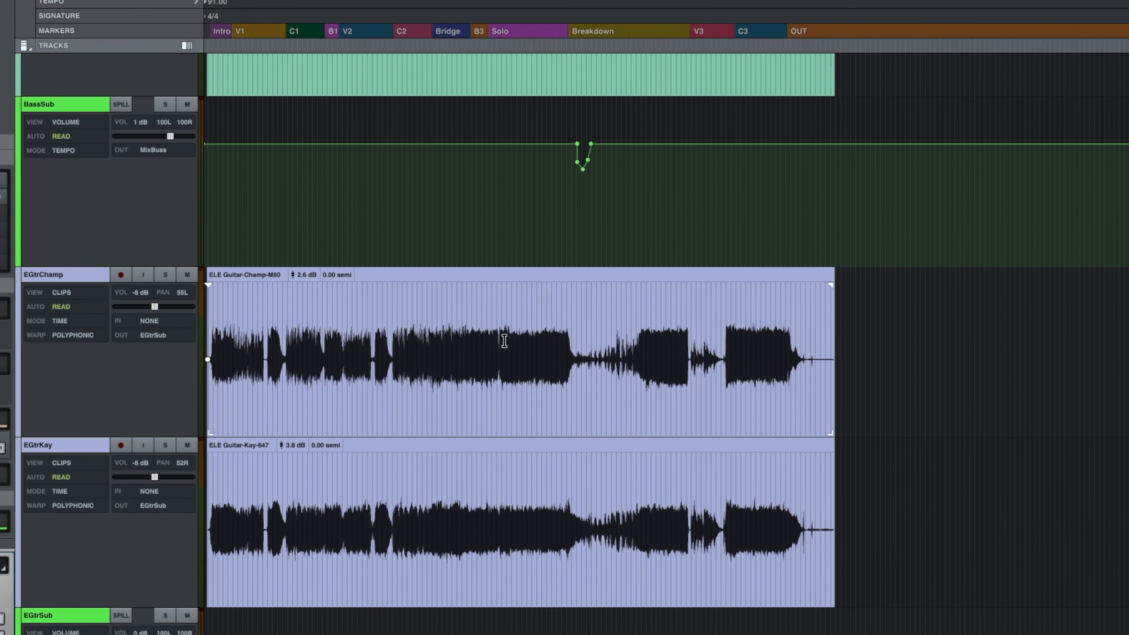
scroll(500, 262, up, 2)
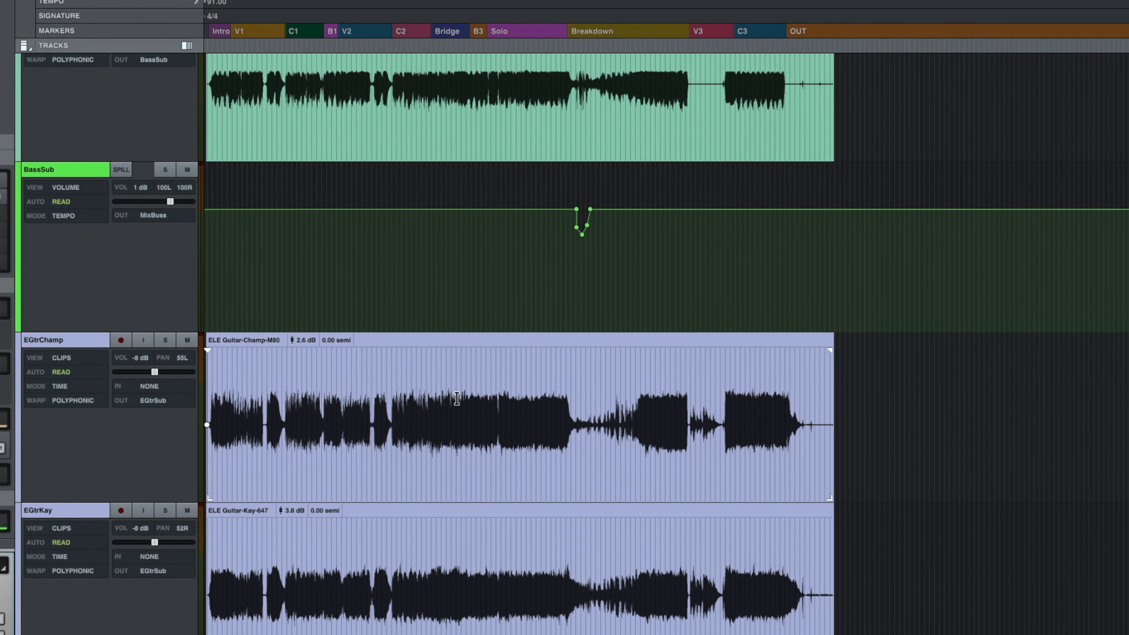
scroll(427, 534, down, 4)
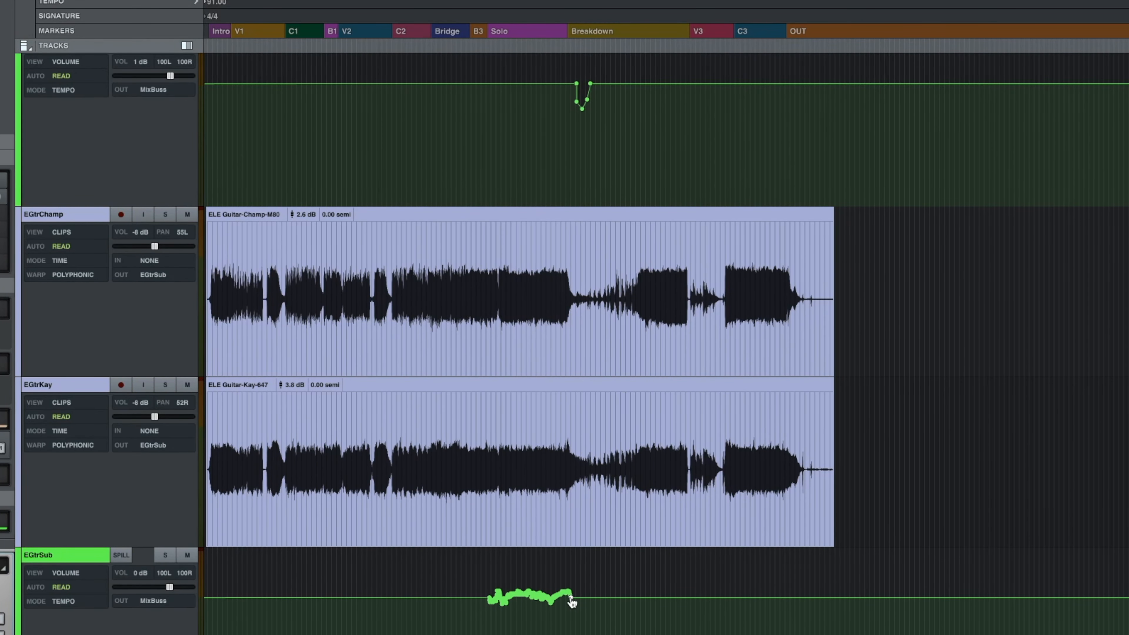
scroll(572, 601, down, 6)
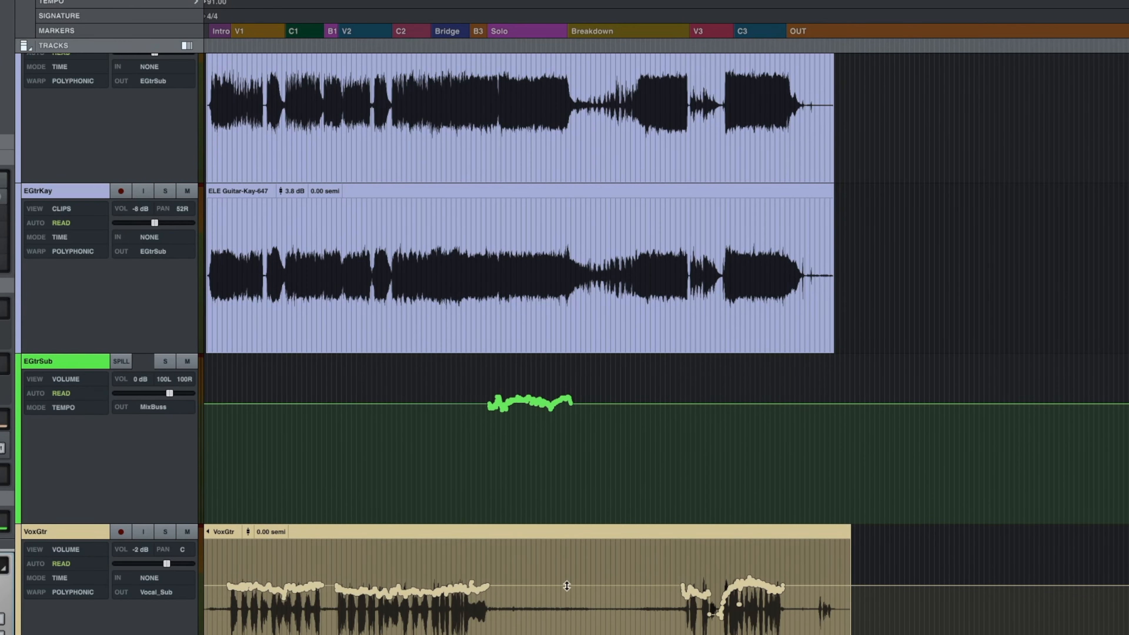
scroll(782, 590, down, 7)
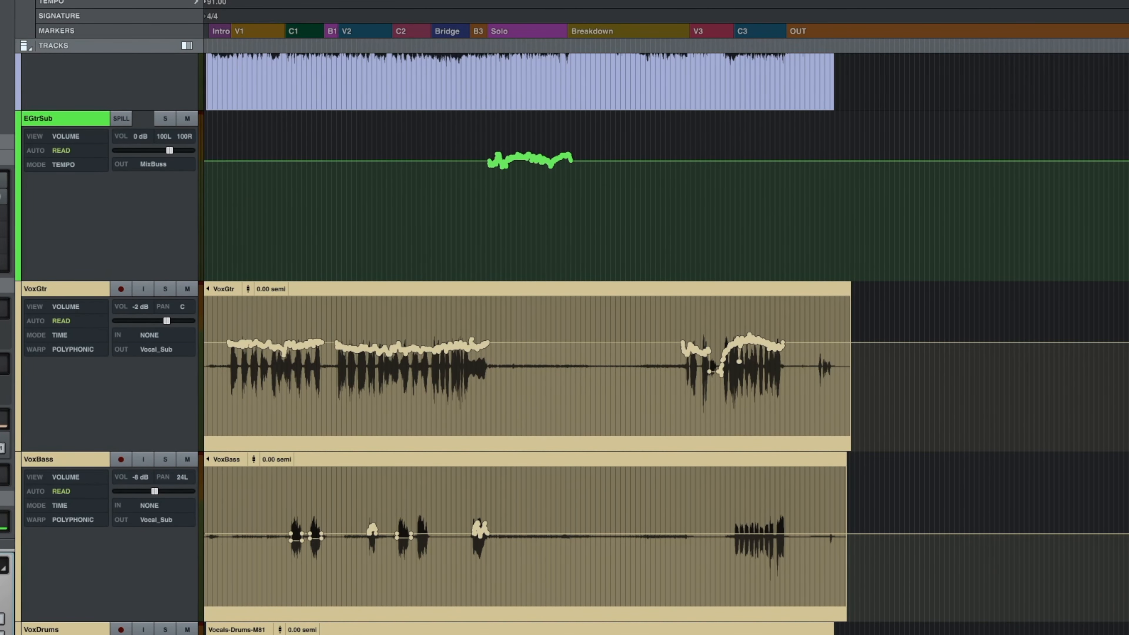
scroll(363, 600, down, 9)
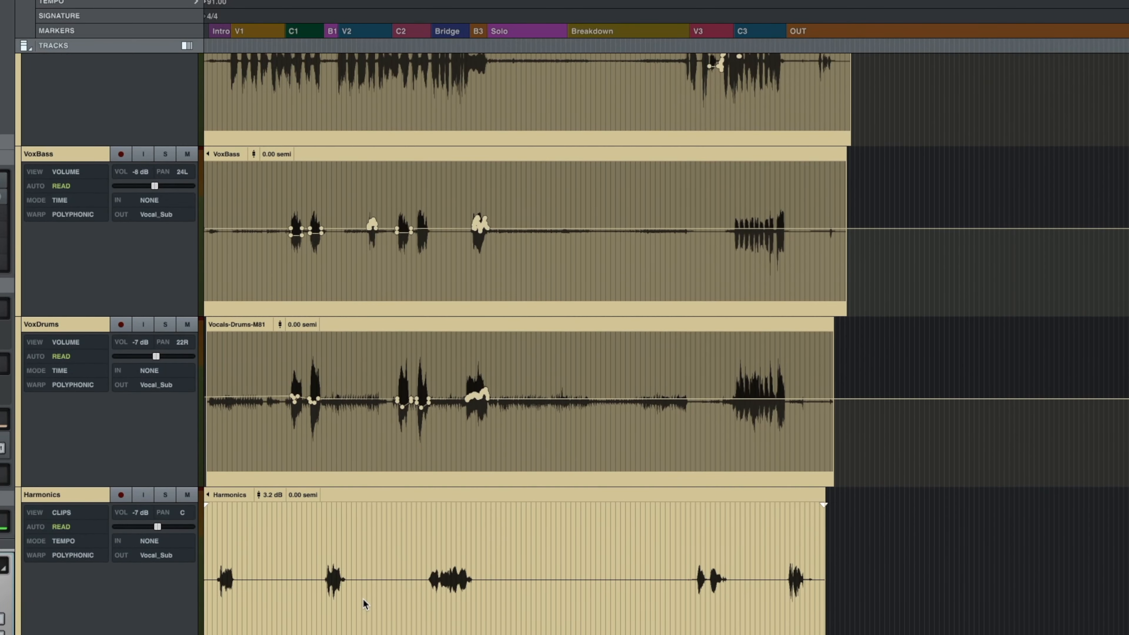
scroll(363, 599, up, 9)
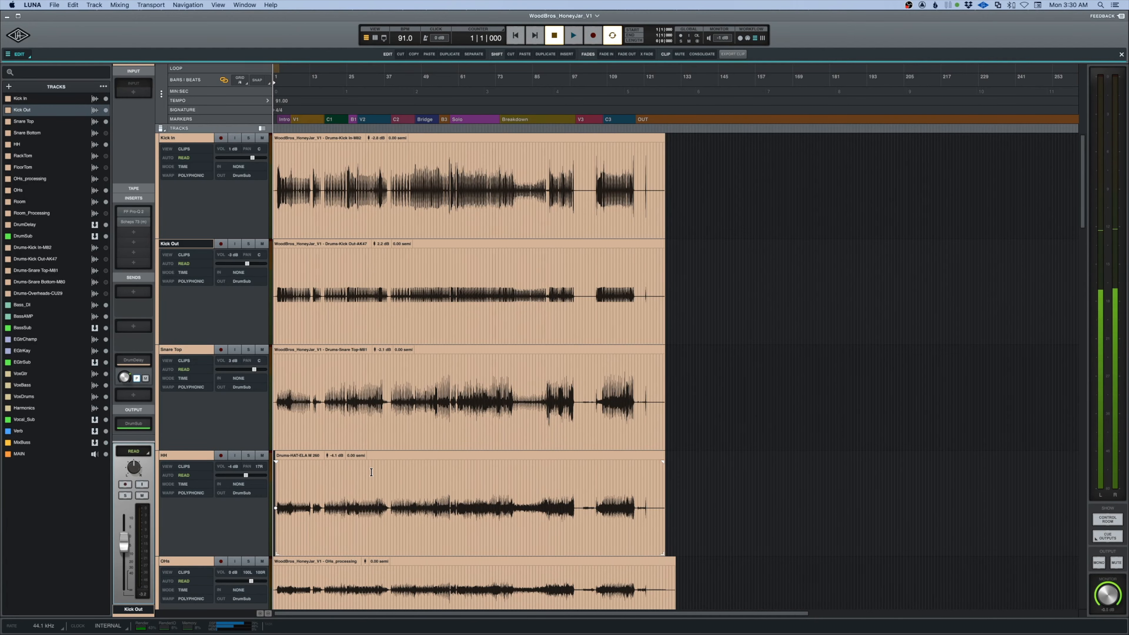
Switch from the timeline to the mixer and select the MixBuss channel.
key(super+equal)
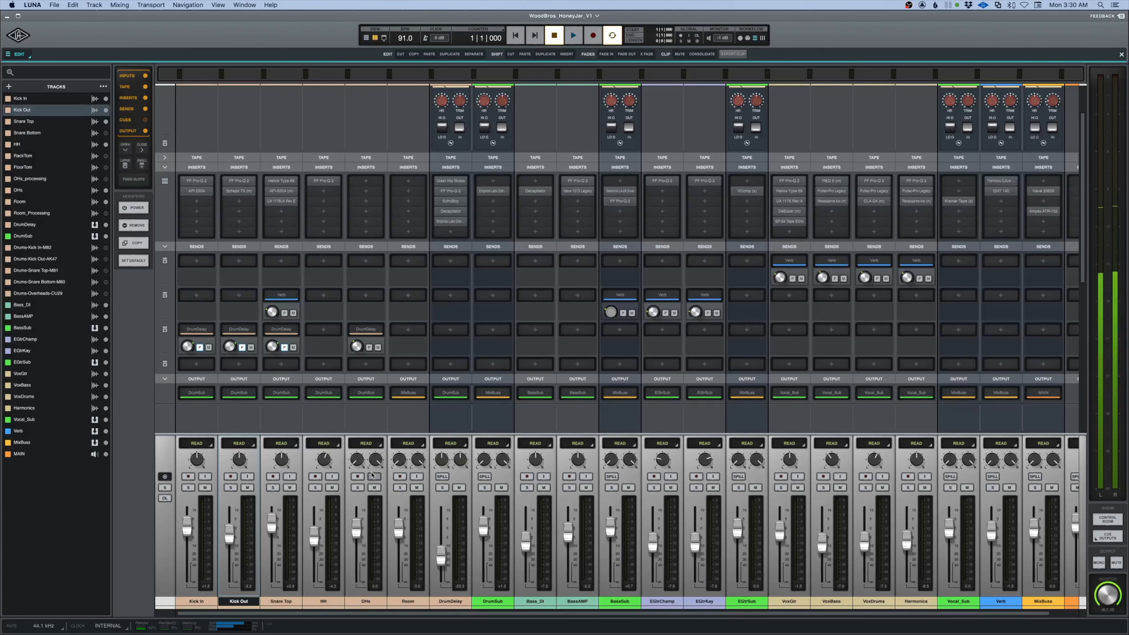
scroll(490, 461, right, 3)
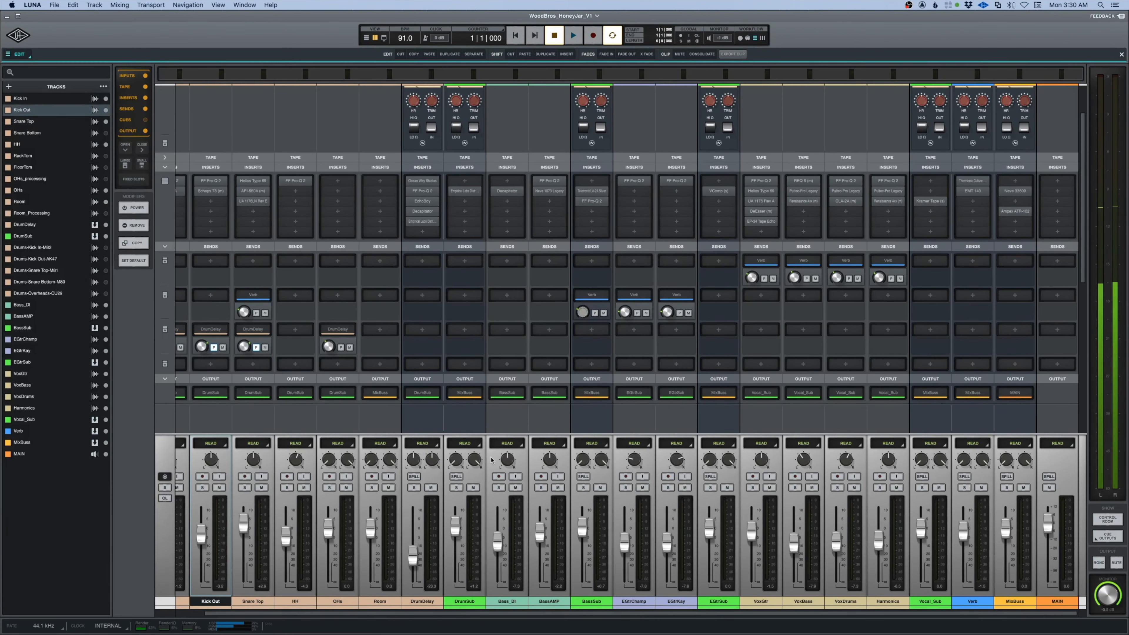
click(1014, 603)
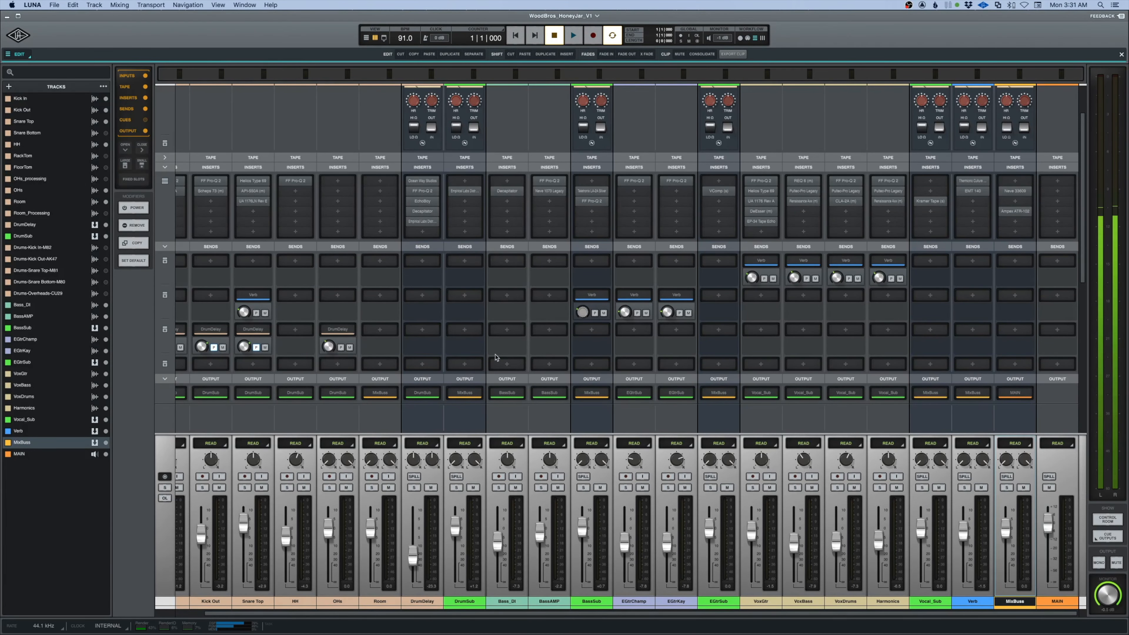
scroll(606, 421, left, 2)
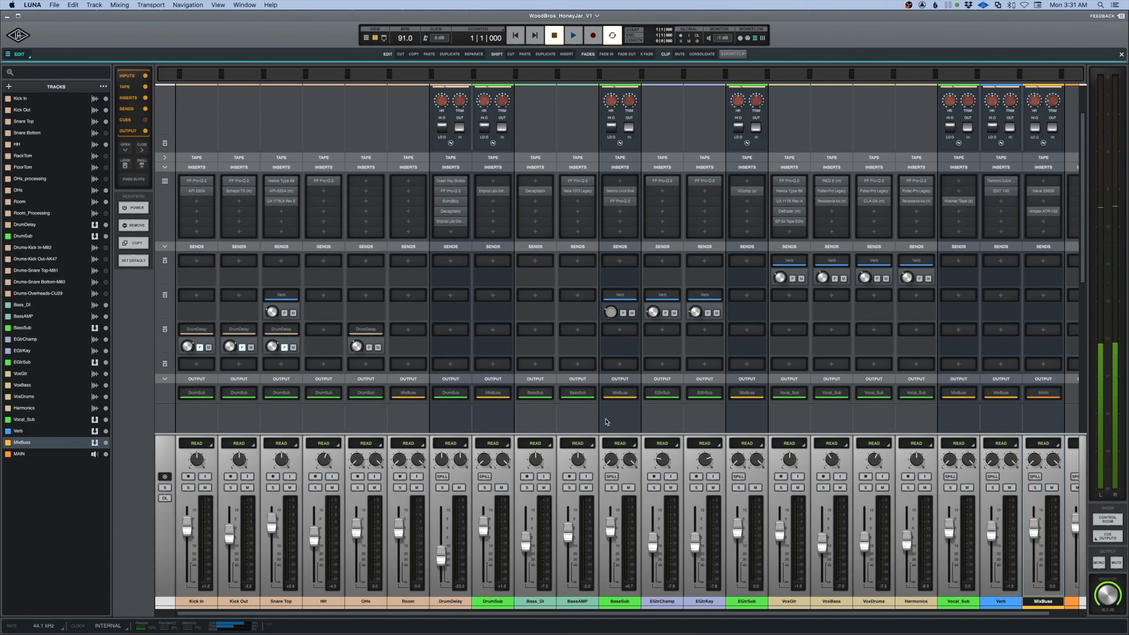
scroll(606, 421, right, 2)
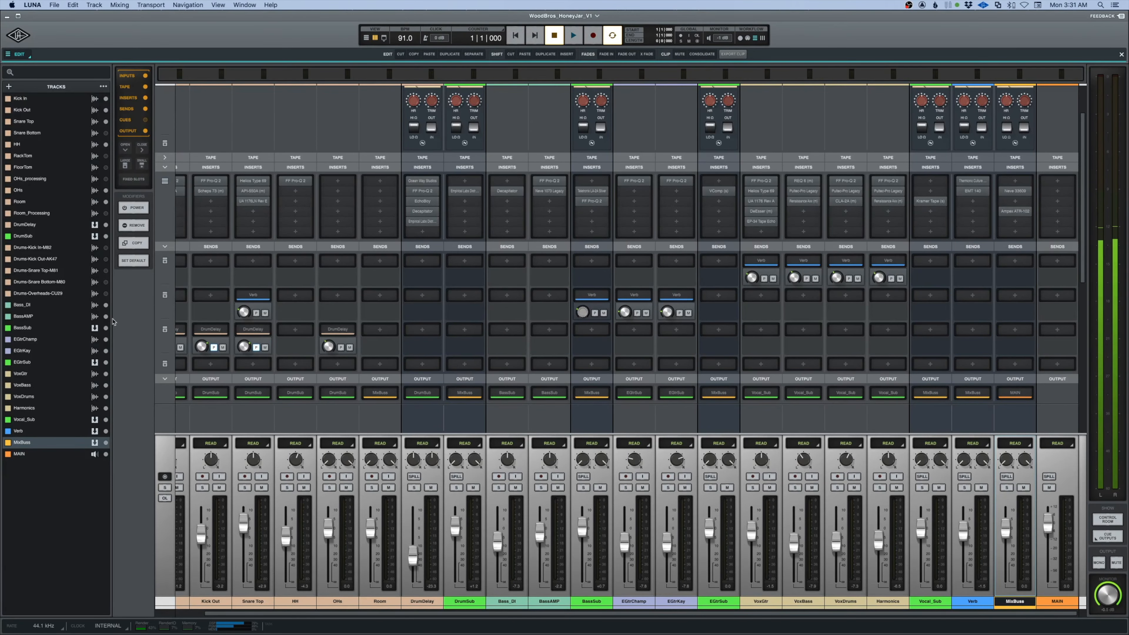
Create one stereo bus named ParallelMix with Neve Summing as its console.
click(8, 86)
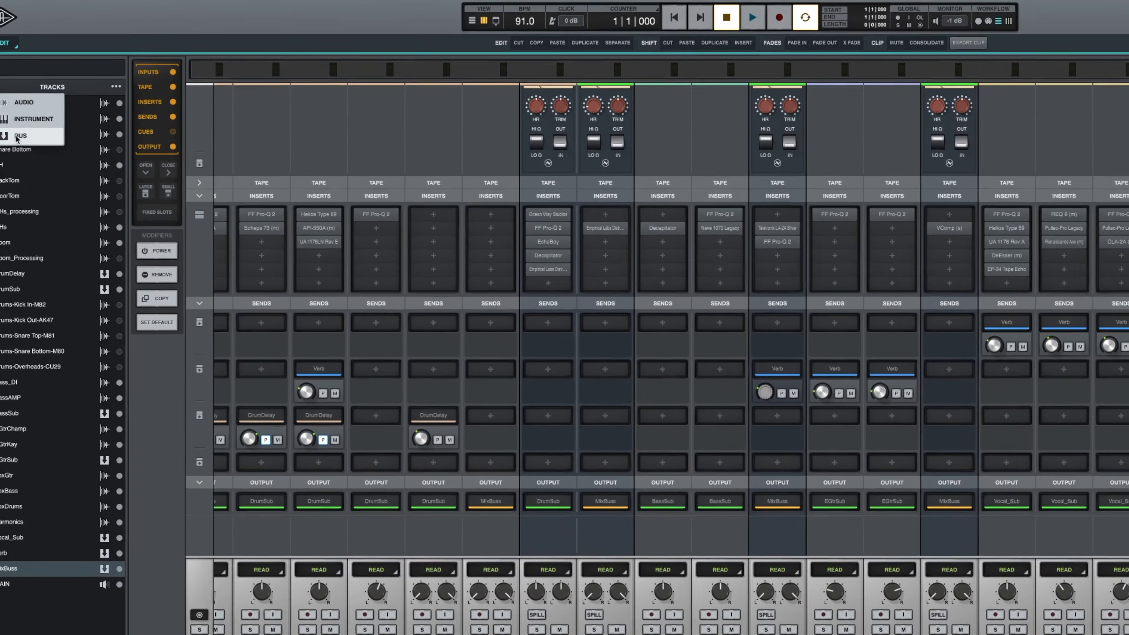
click(17, 136)
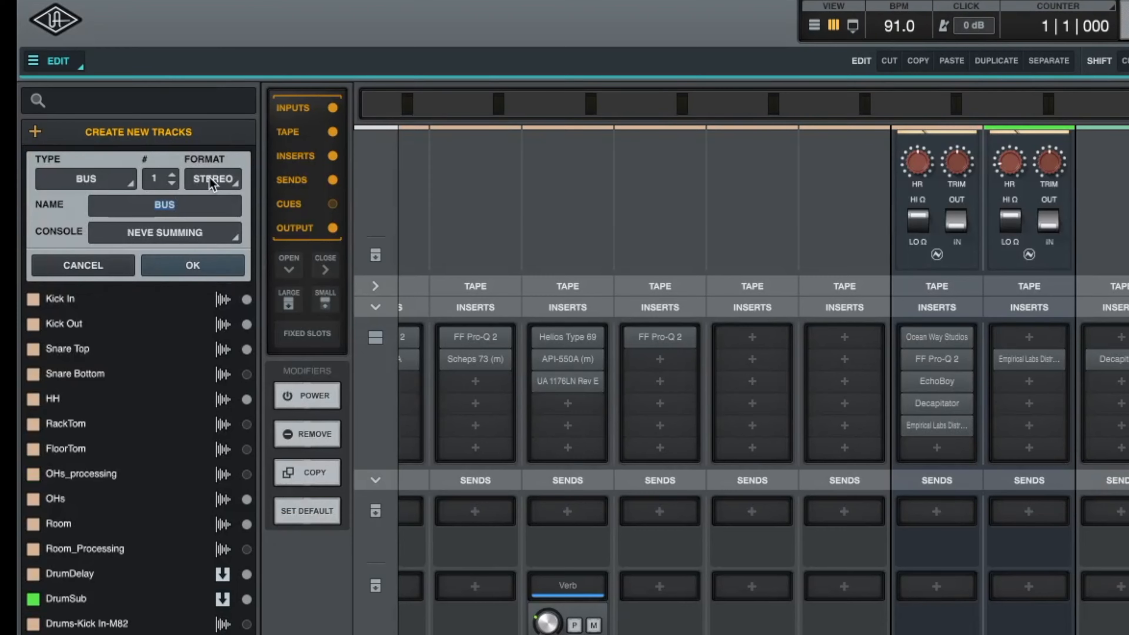
text(ParallelMx)
key(Return)
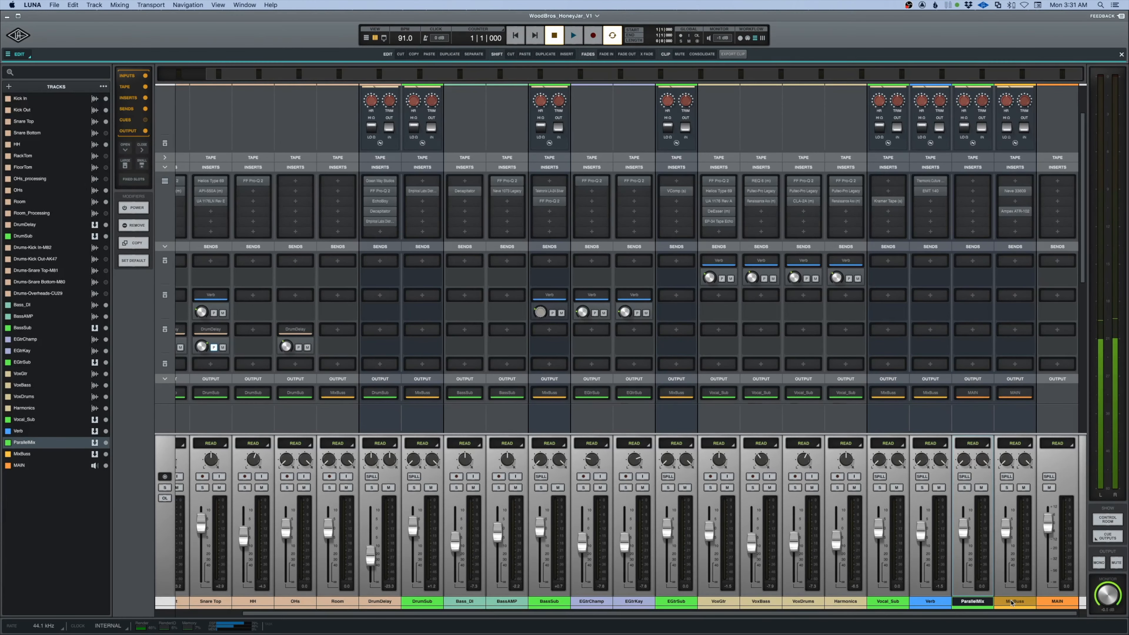
Place the ParallelMix bus directly before MixBuss and give it the same yellow-orange colour as MixBuss.
shift+click(1011, 603)
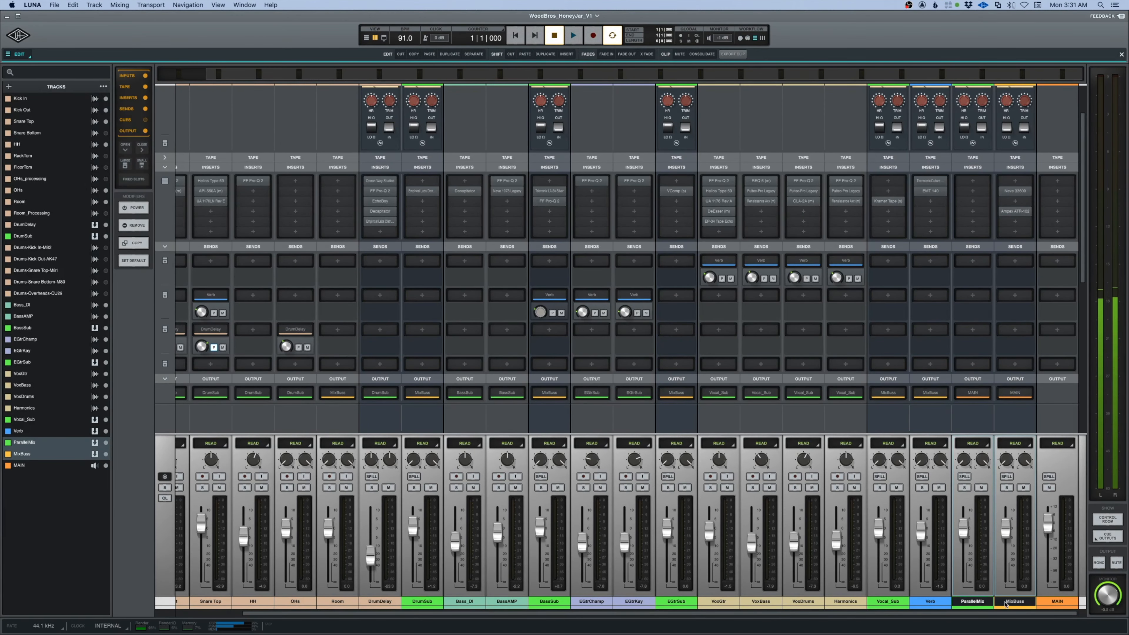
click(973, 608)
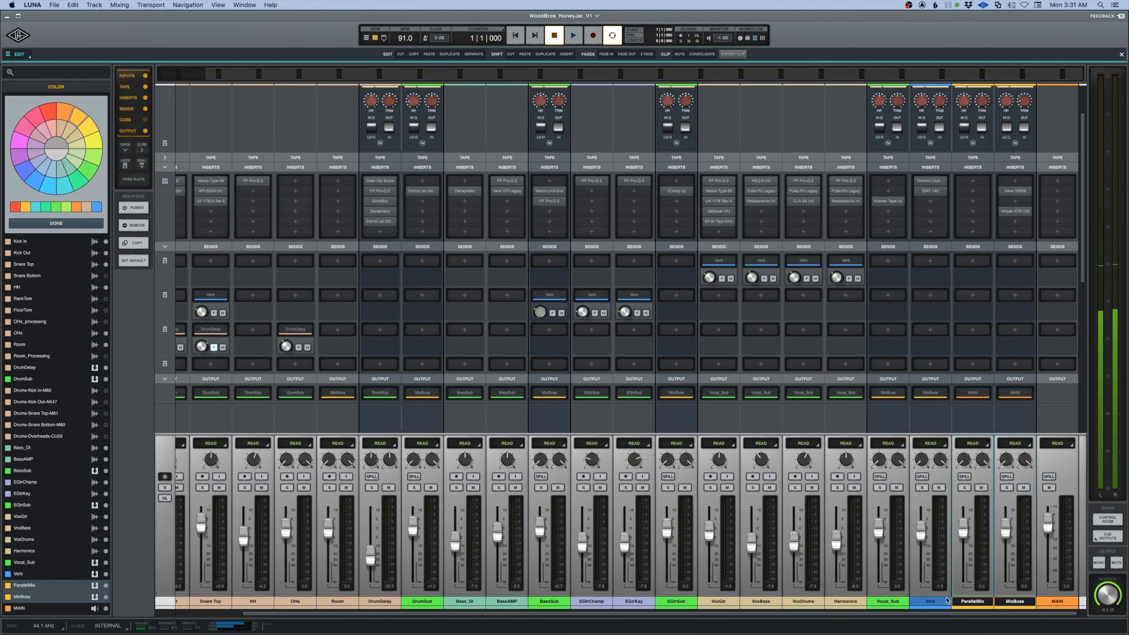
click(931, 603)
click(982, 589)
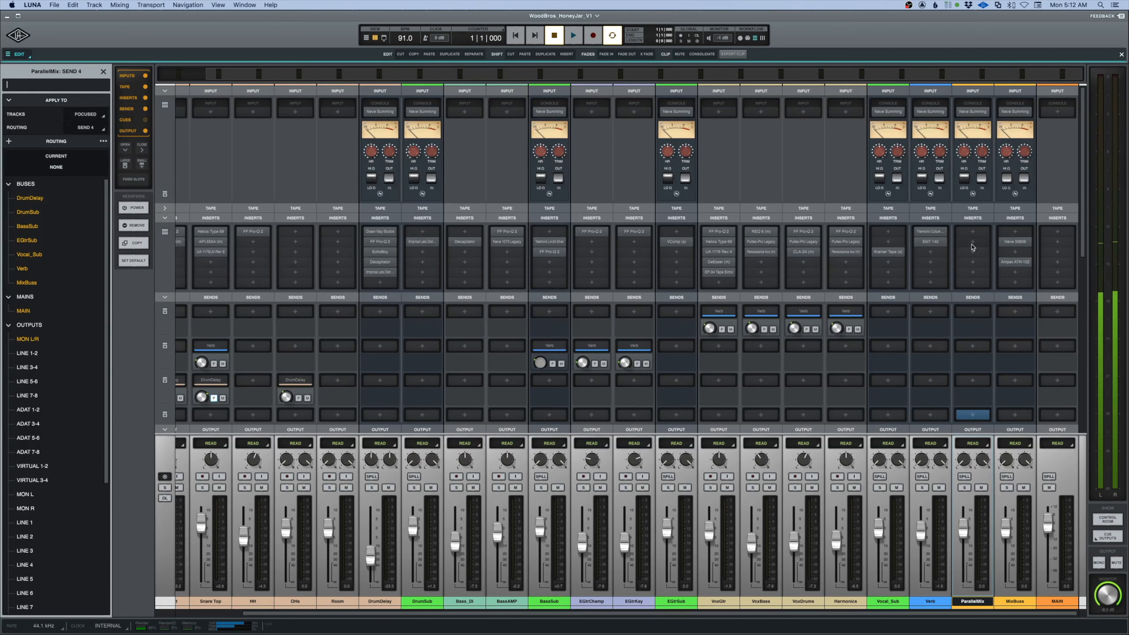
Load the Chandler Limited Zener Limiter on insert 2 of the ParallelMix bus.
click(973, 242)
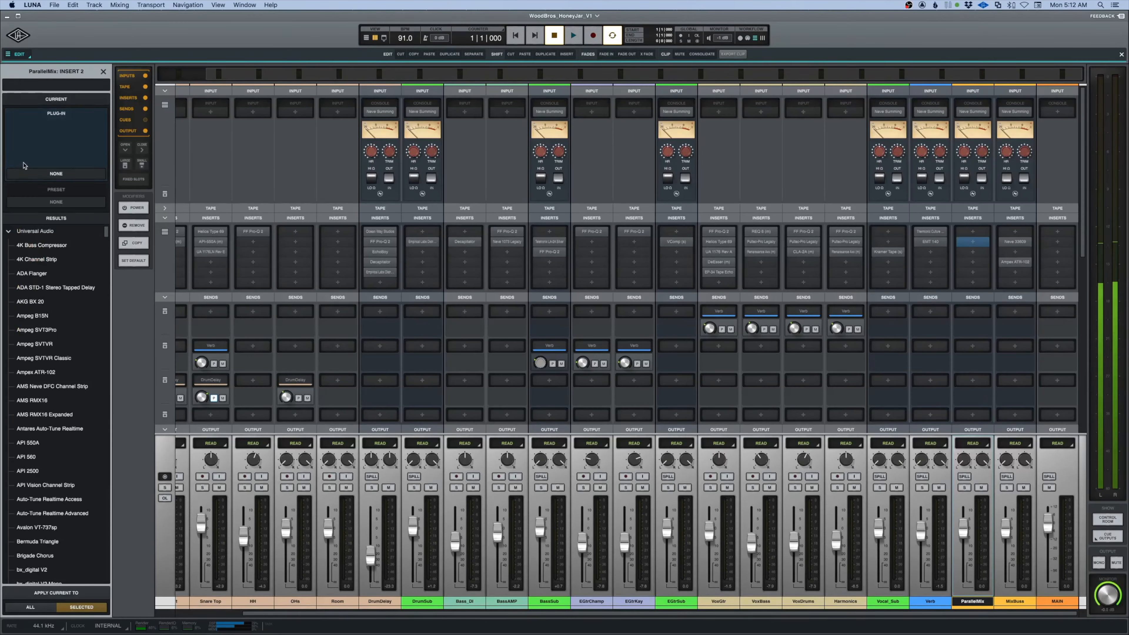
text(chand)
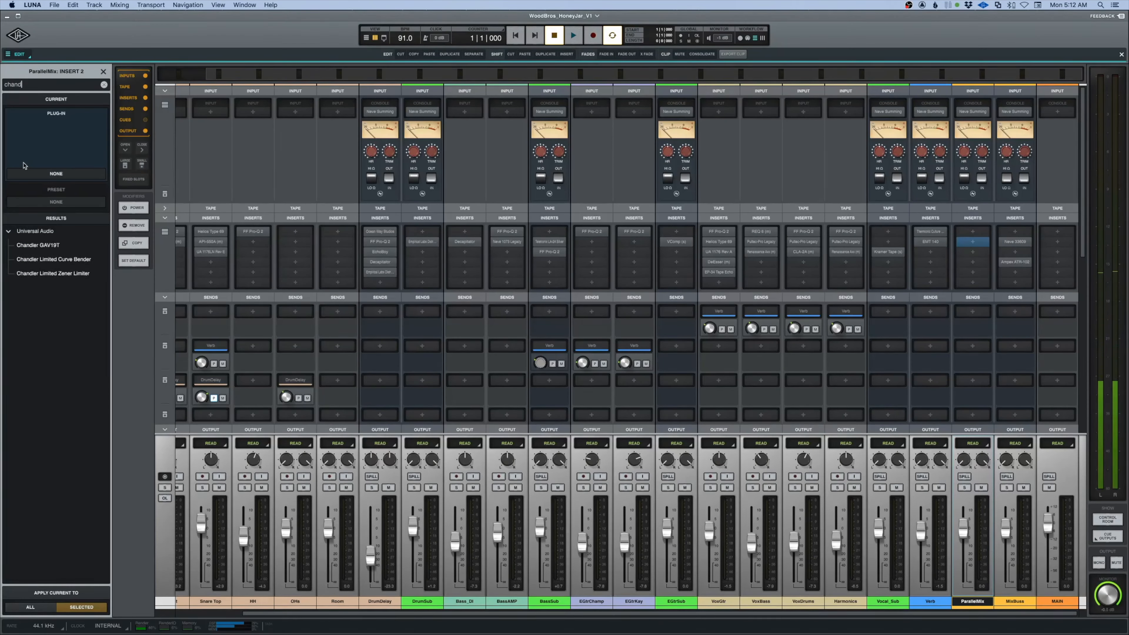
double_click(67, 273)
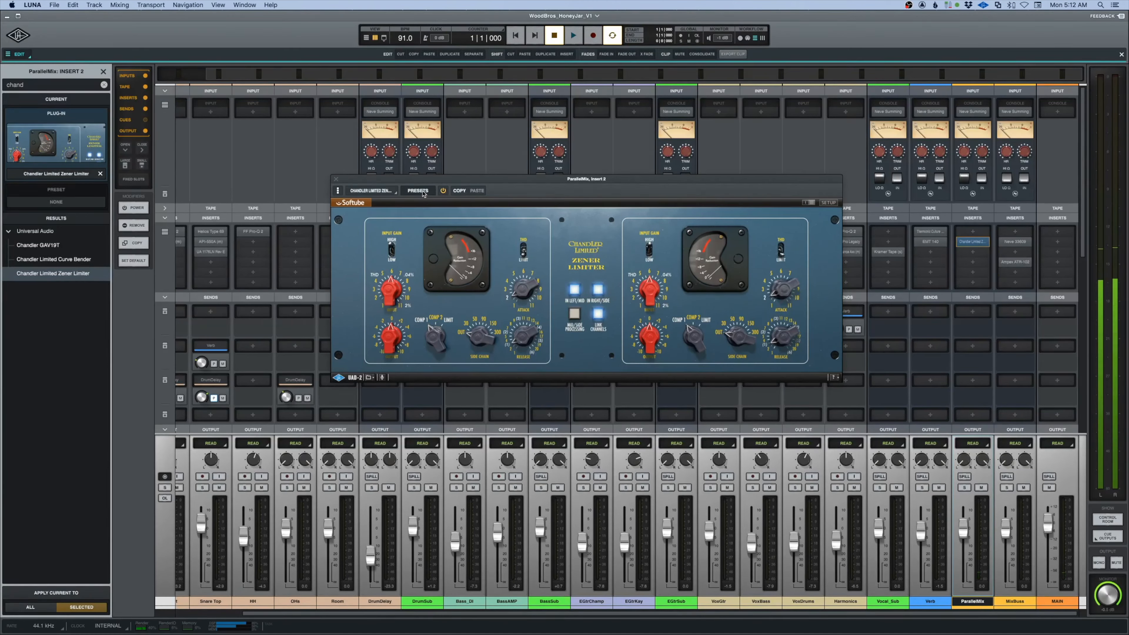
Apply the user preset StartParallelMixHERE to the Zener Limiter and close the plug-in window.
click(422, 192)
click(46, 307)
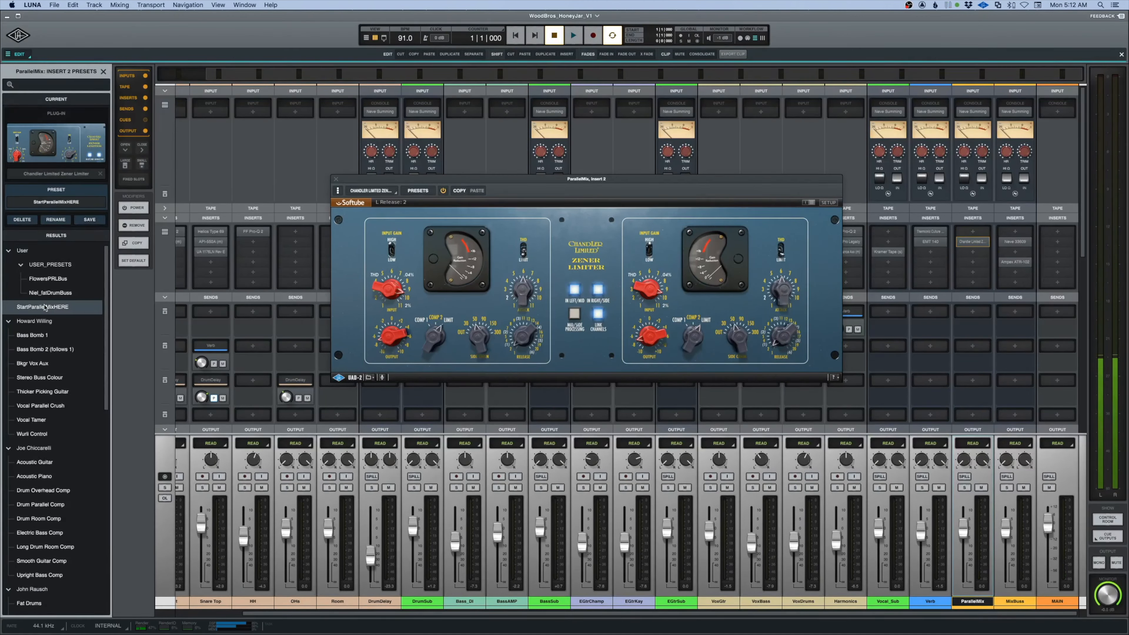
click(103, 71)
mouse_move(577, 182)
mouse_down()
mouse_move(600, 196)
mouse_move(591, 191)
mouse_up()
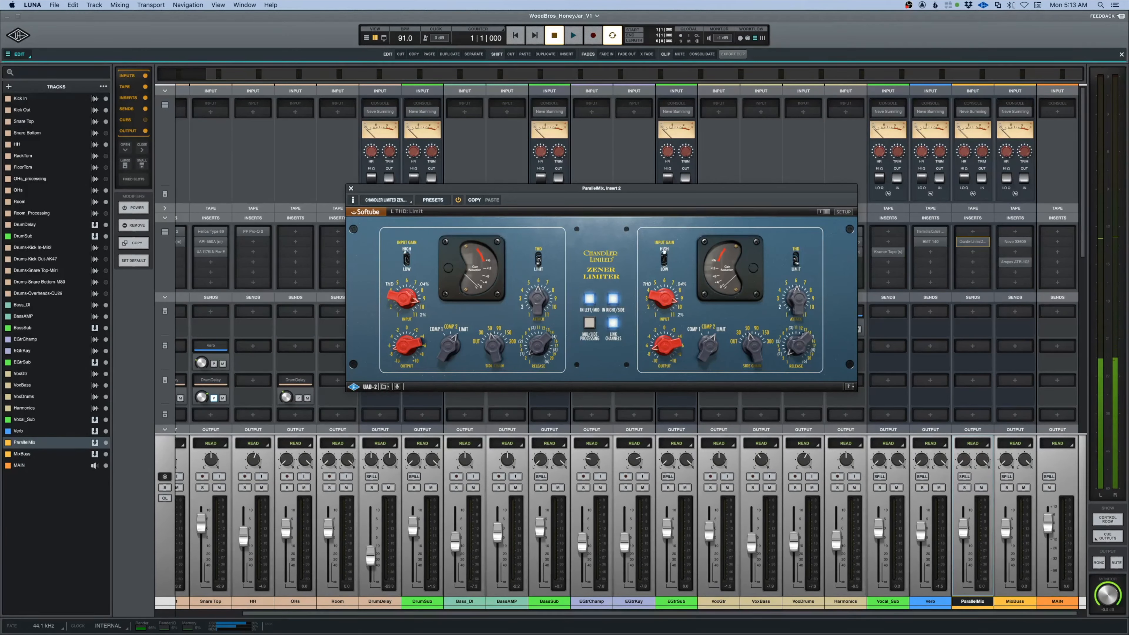
click(351, 189)
Route send 4 of the DrumSub bus to ParallelMix.
scroll(494, 347, left, 3)
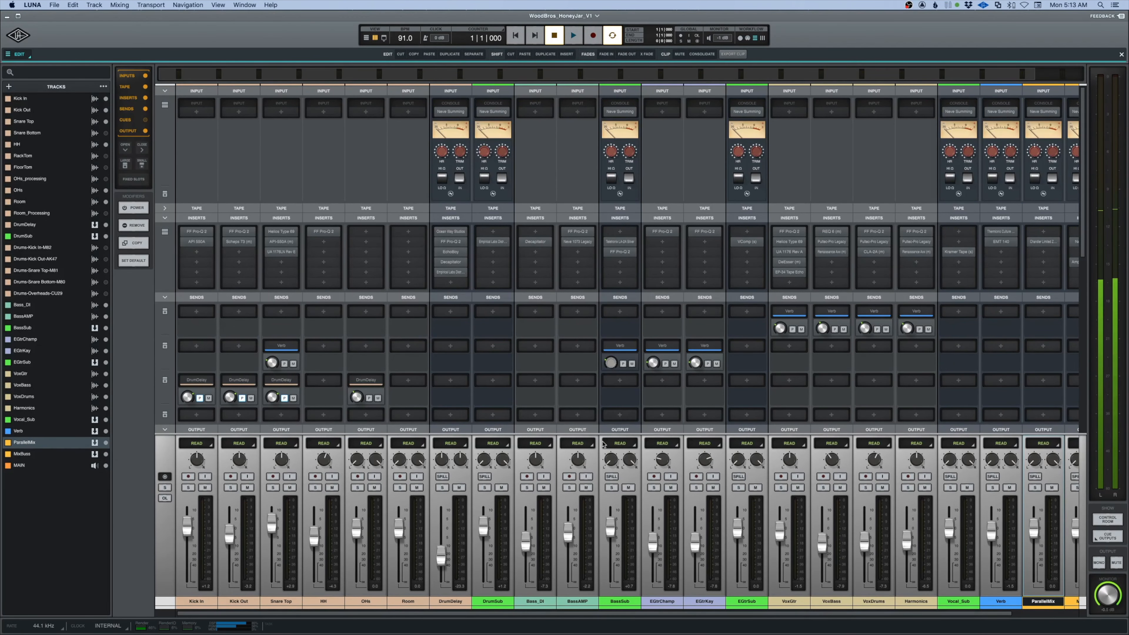
click(492, 415)
click(29, 283)
Route send 4 of the Room track to ParallelMix.
scroll(406, 366, down, 2)
click(407, 366)
scroll(407, 367, down, 3)
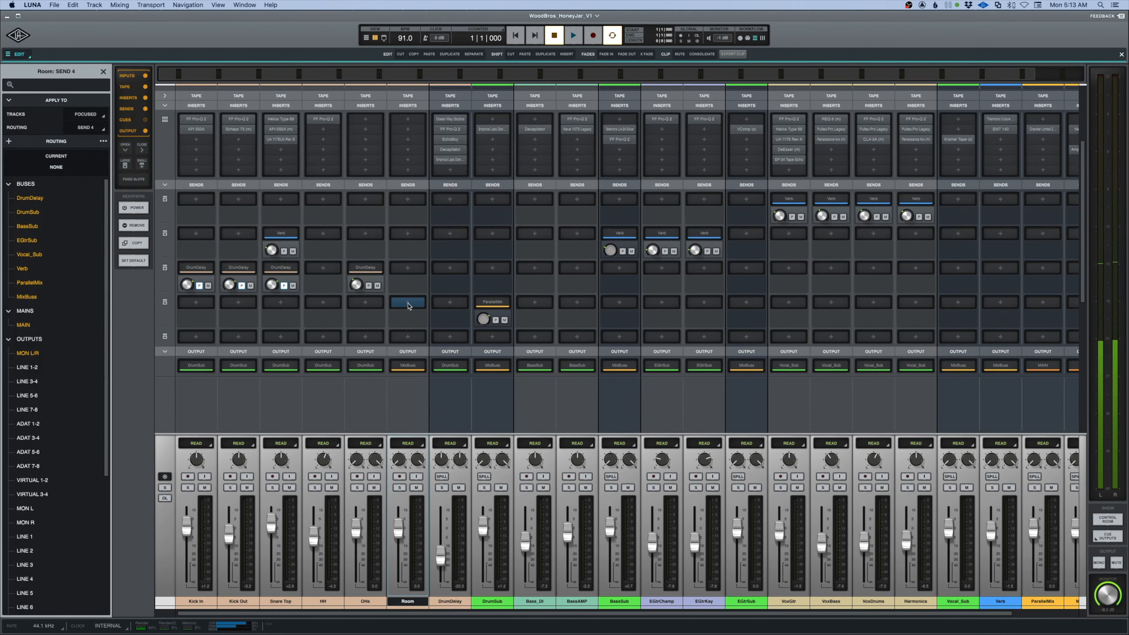
click(32, 284)
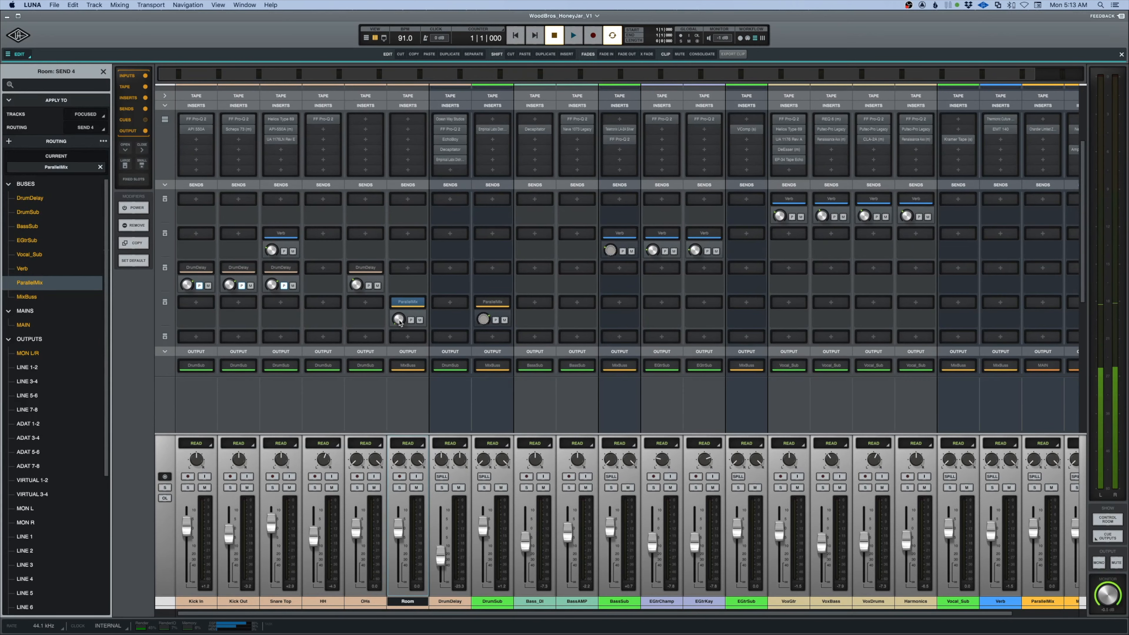
Route send 4 of the BassSub bus to ParallelMix.
scroll(537, 396, right, 3)
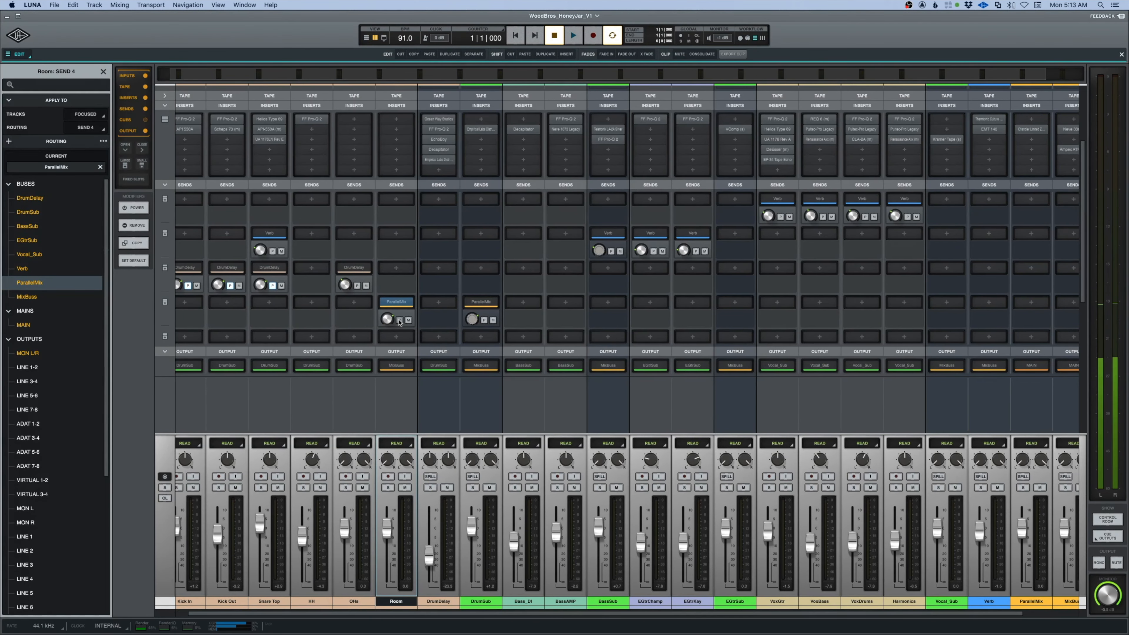
click(570, 302)
click(29, 269)
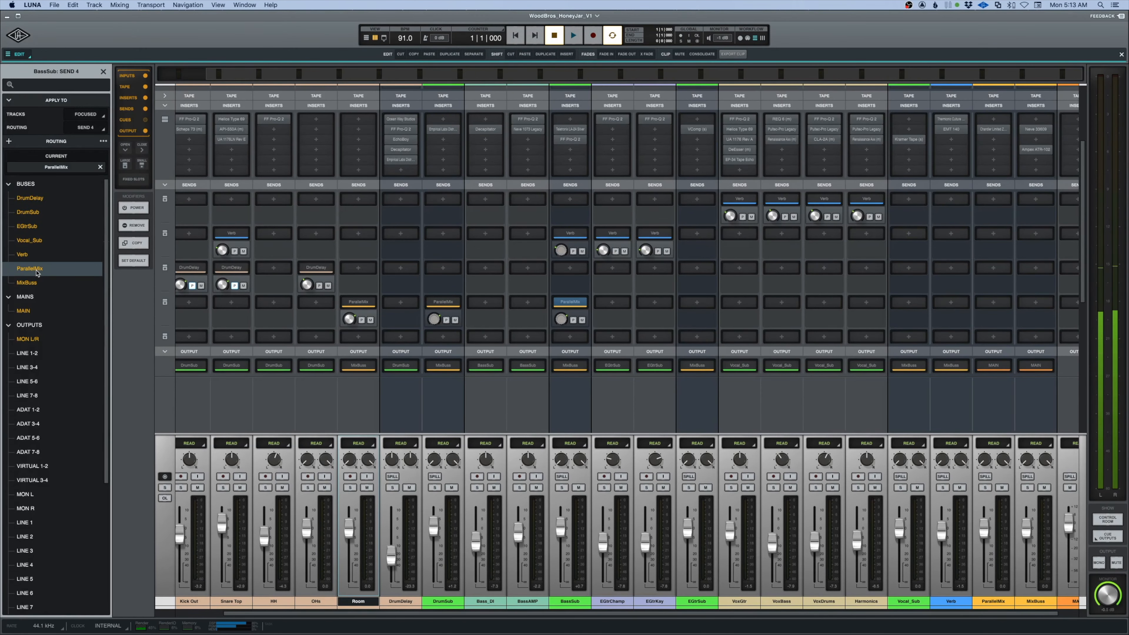
scroll(622, 328, right, 1)
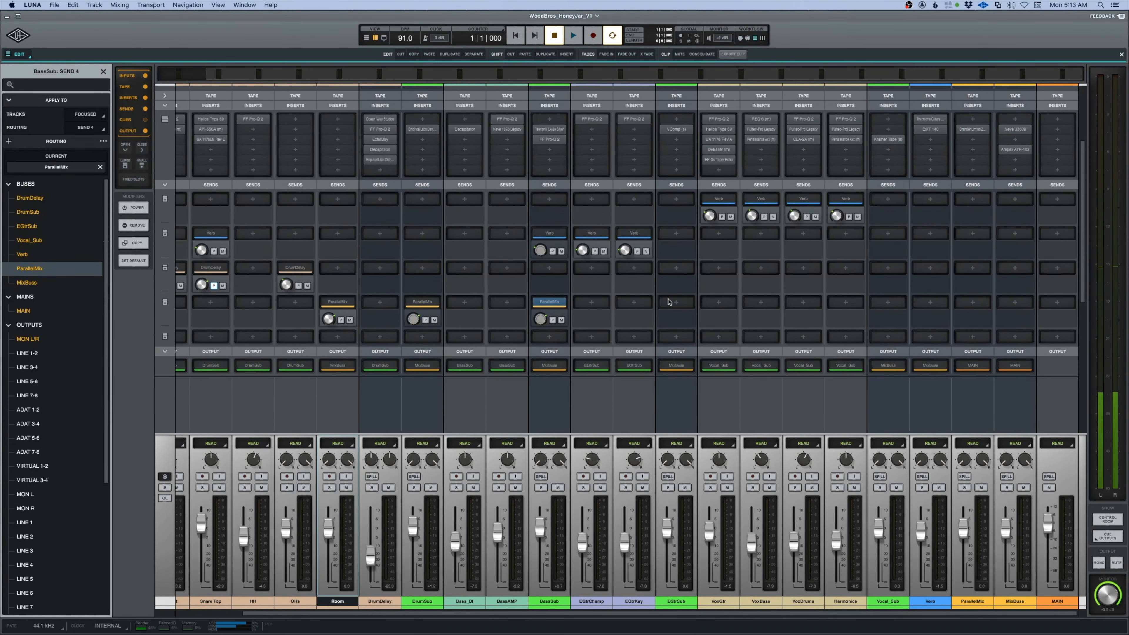
Route send 4 of both the EGtrSub and Vocal_Sub buses to ParallelMix.
click(676, 302)
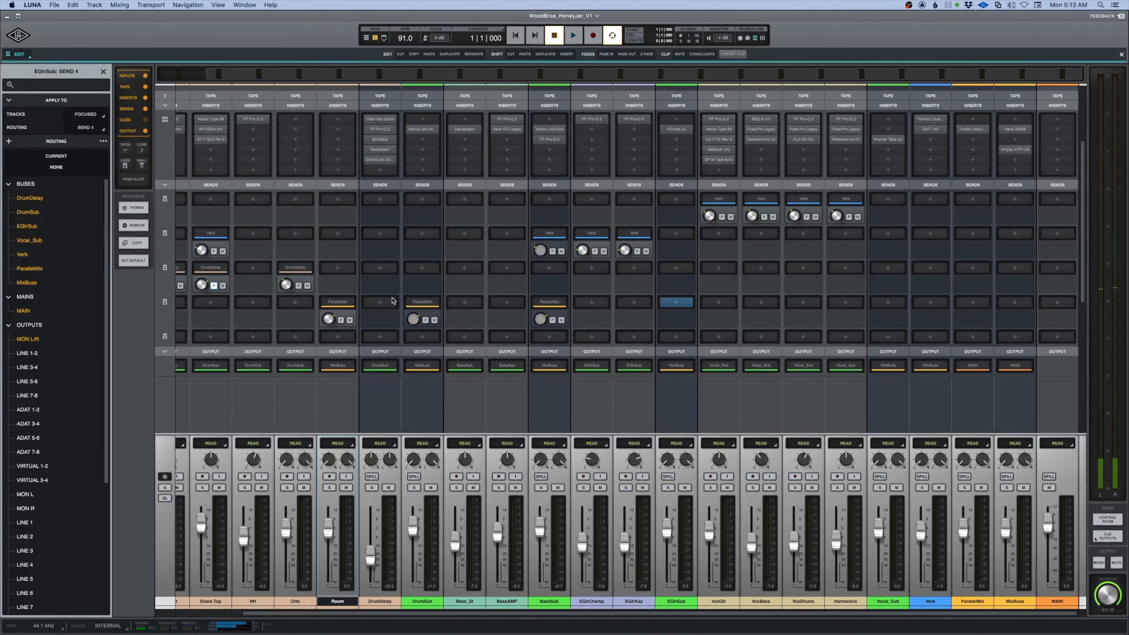
click(29, 269)
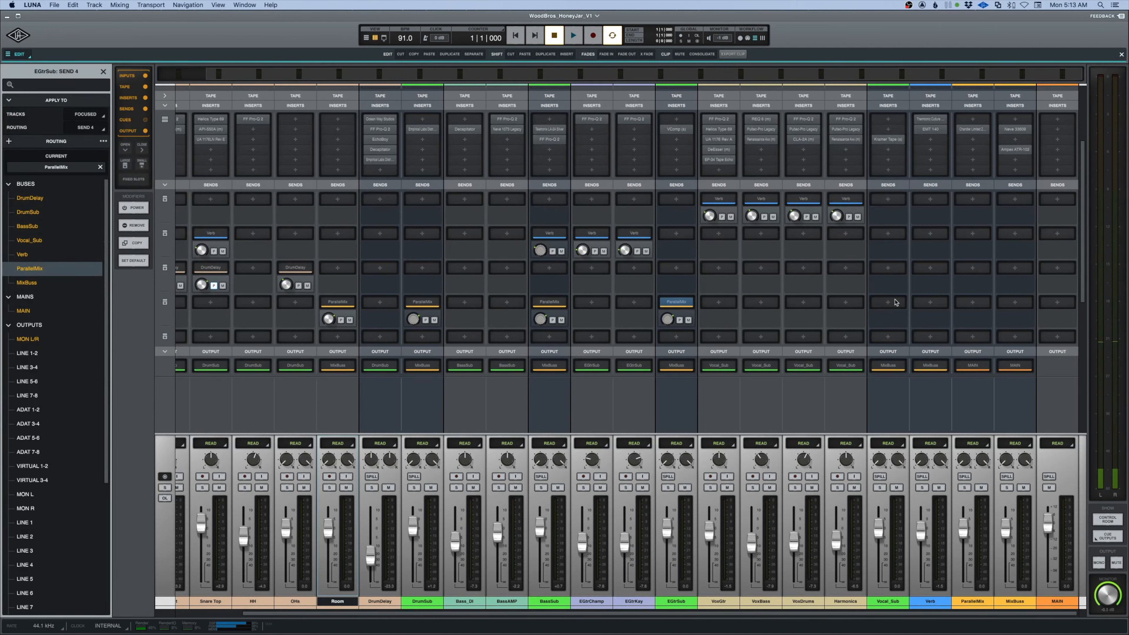
click(881, 305)
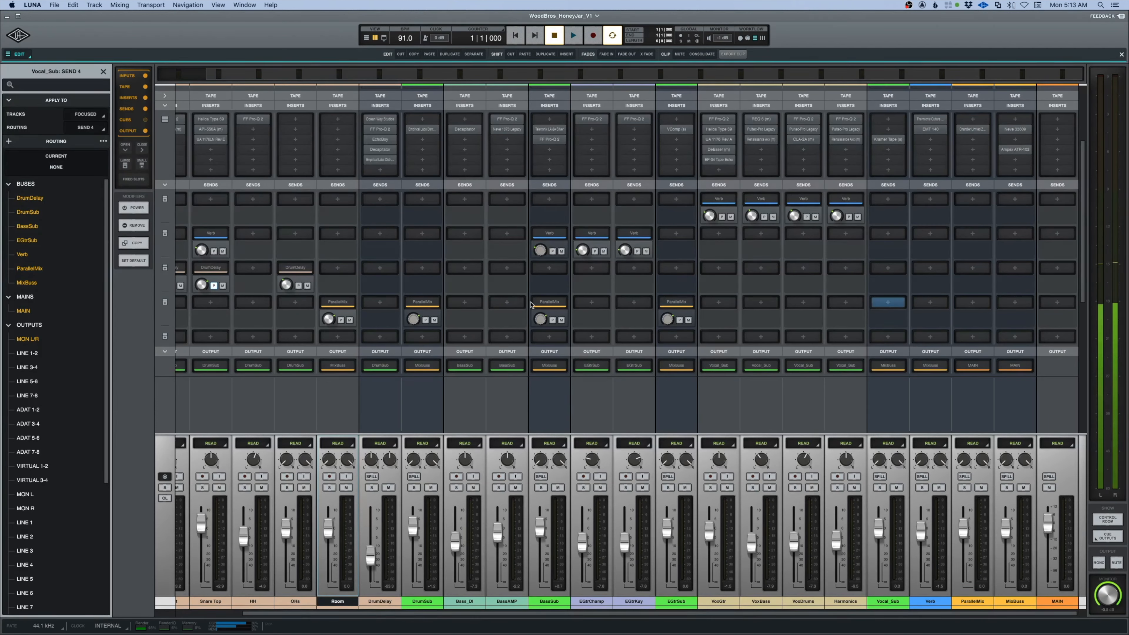
click(34, 270)
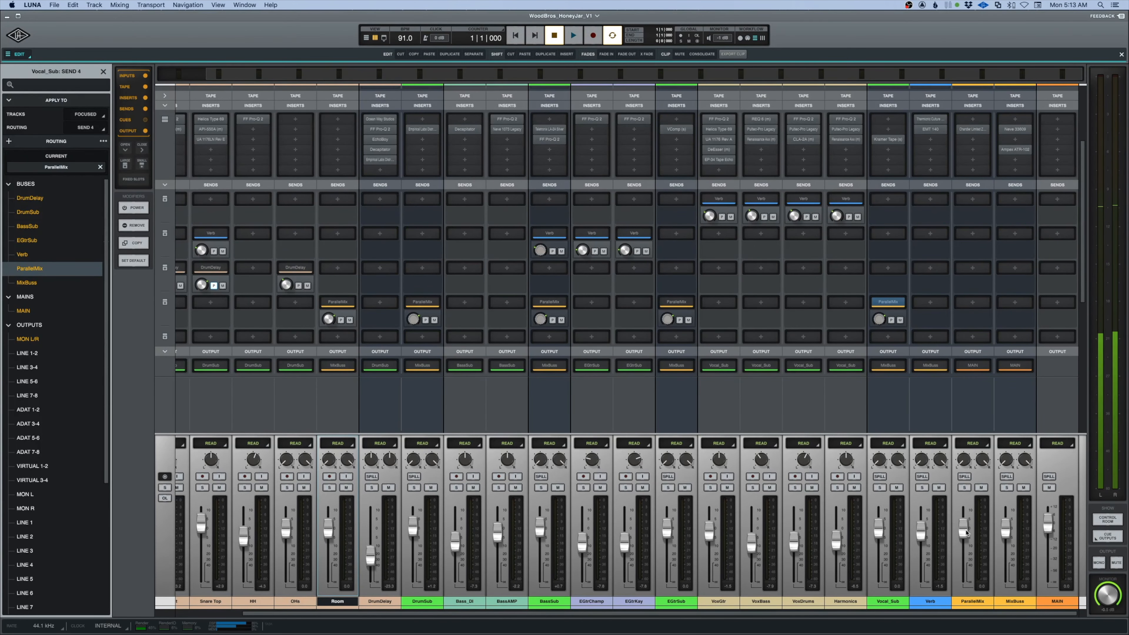
Pull the ParallelMix fader all the way down and open the bus's Zener Limiter.
drag(967, 532, 964, 606)
scroll(969, 321, up, 5)
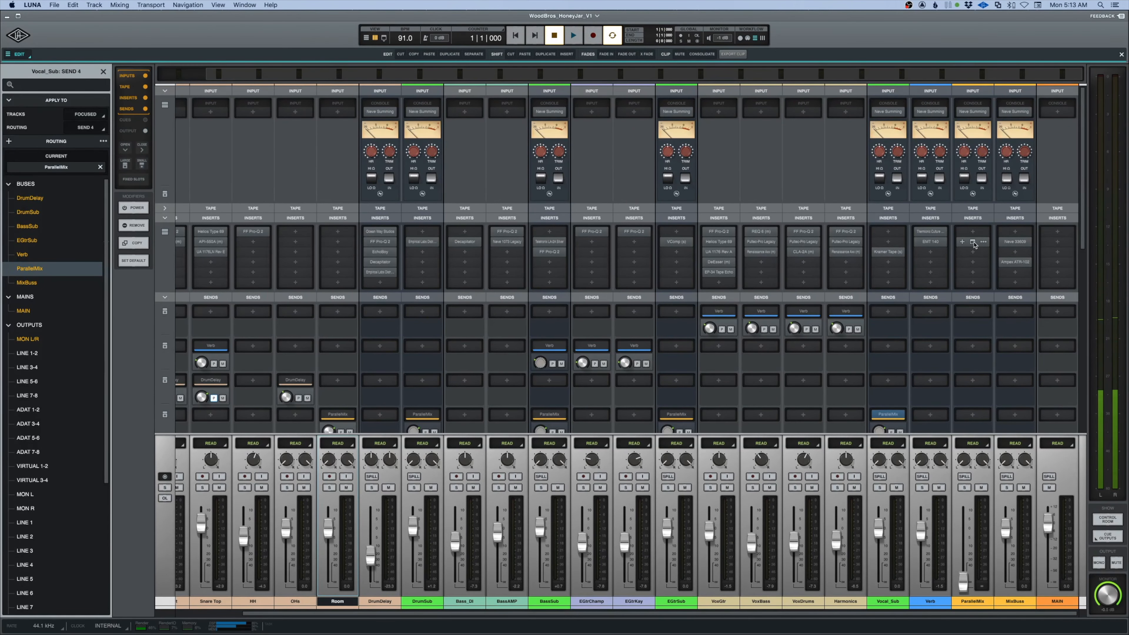
click(973, 243)
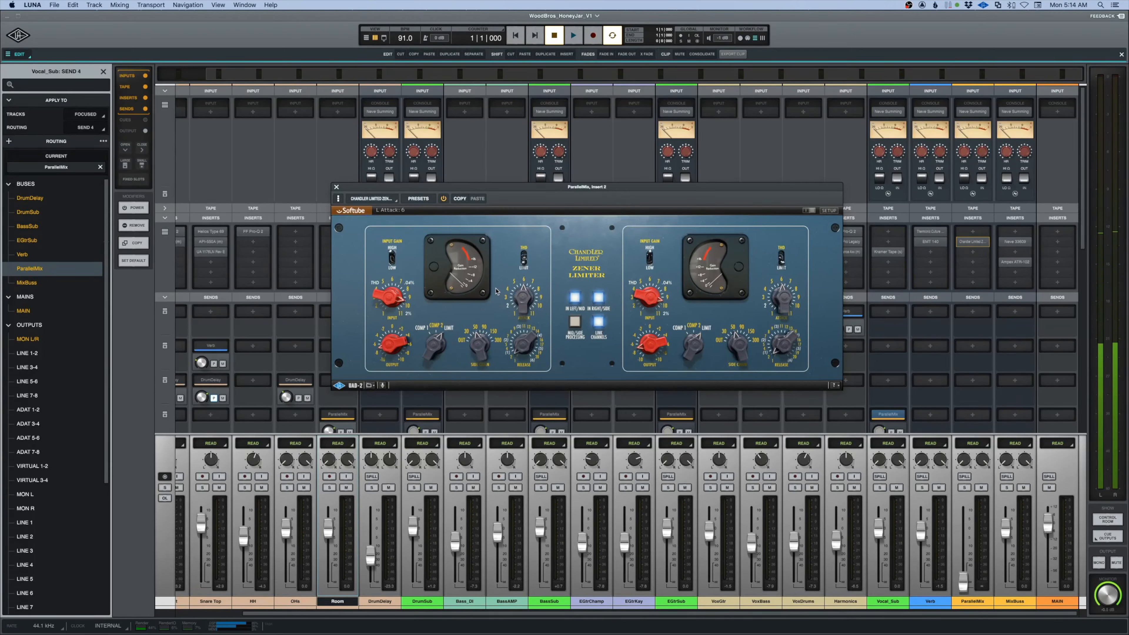
Close the send routing browser and play the song from the start to check the Zener Limiter's gain reduction.
click(103, 71)
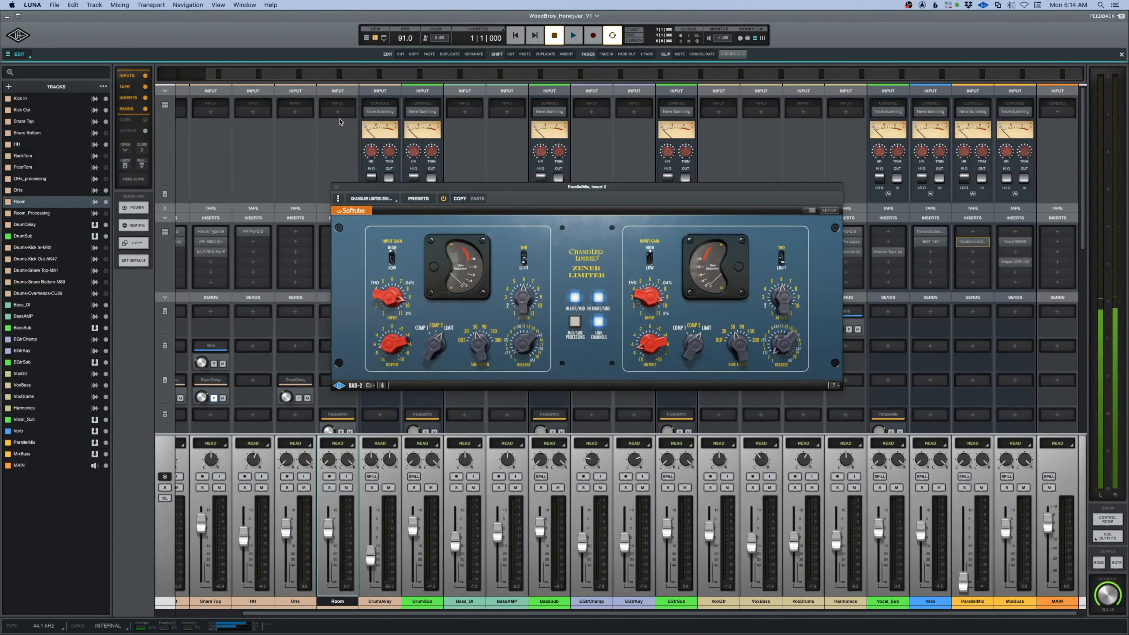
key(space)
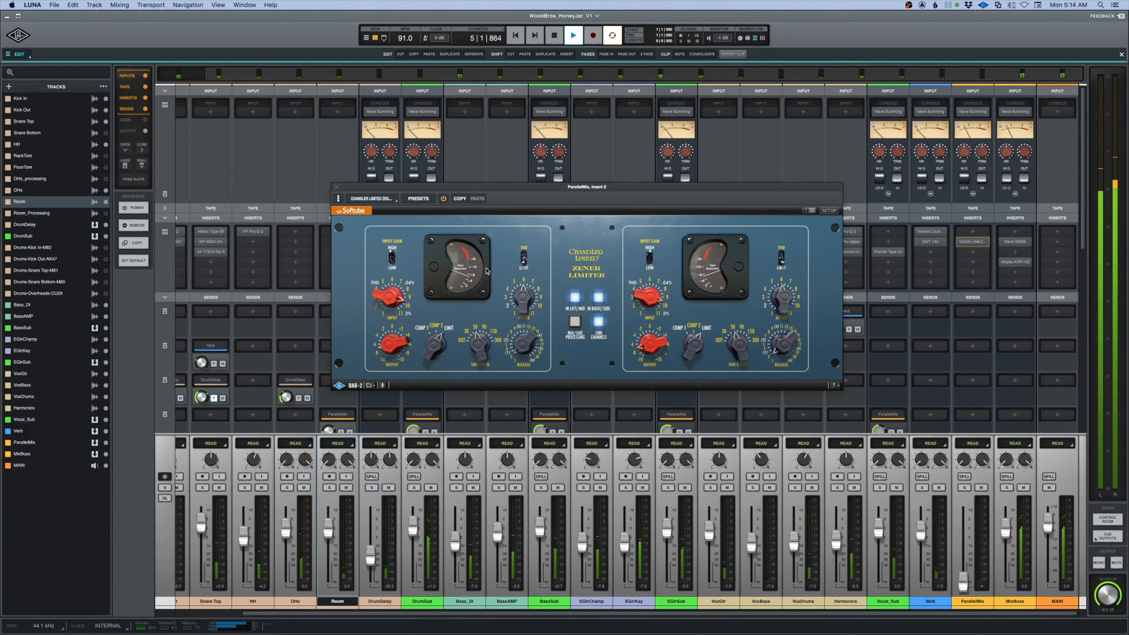
key(space)
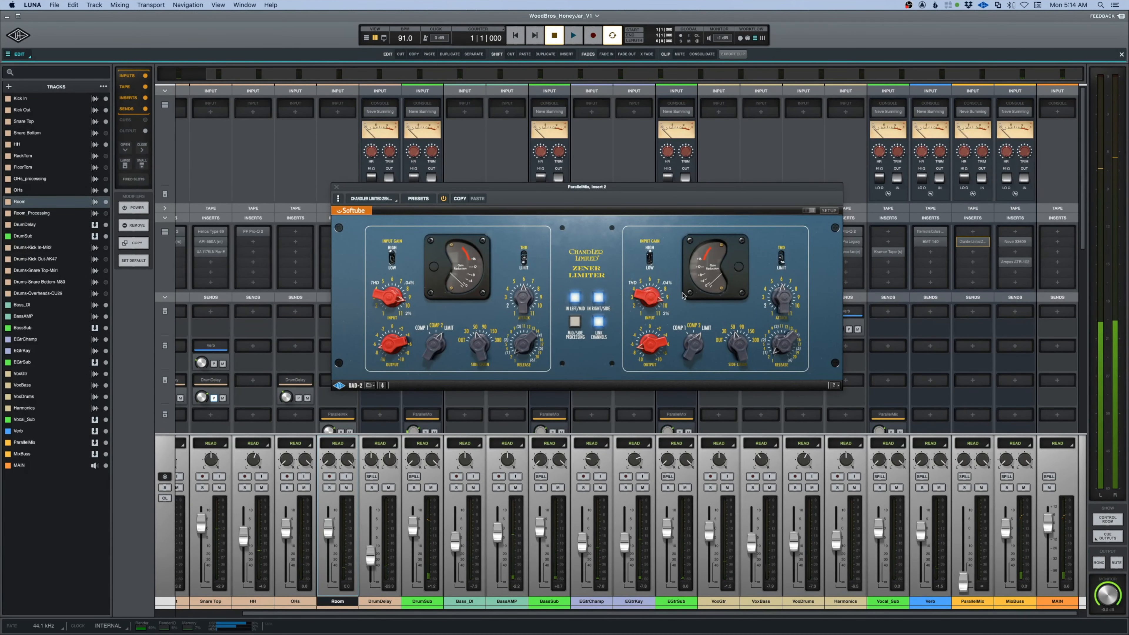
Route the ParallelMix output to MixBuss and briefly view the Neve 33609 on MixBuss.
scroll(958, 351, down, 2)
scroll(958, 351, down, 3)
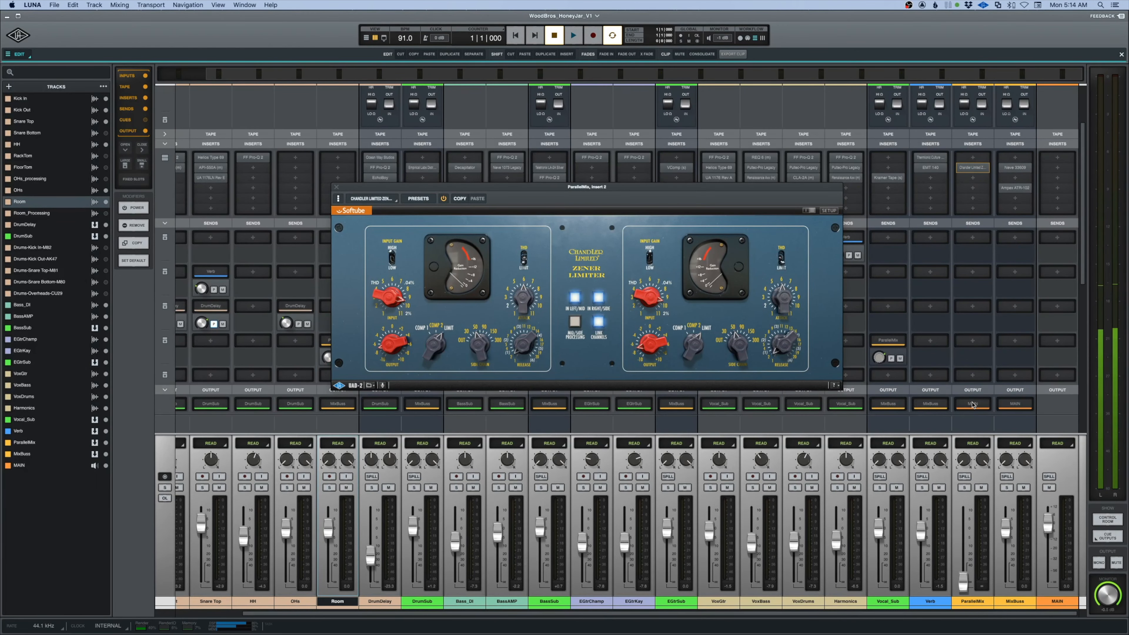
click(972, 403)
click(34, 284)
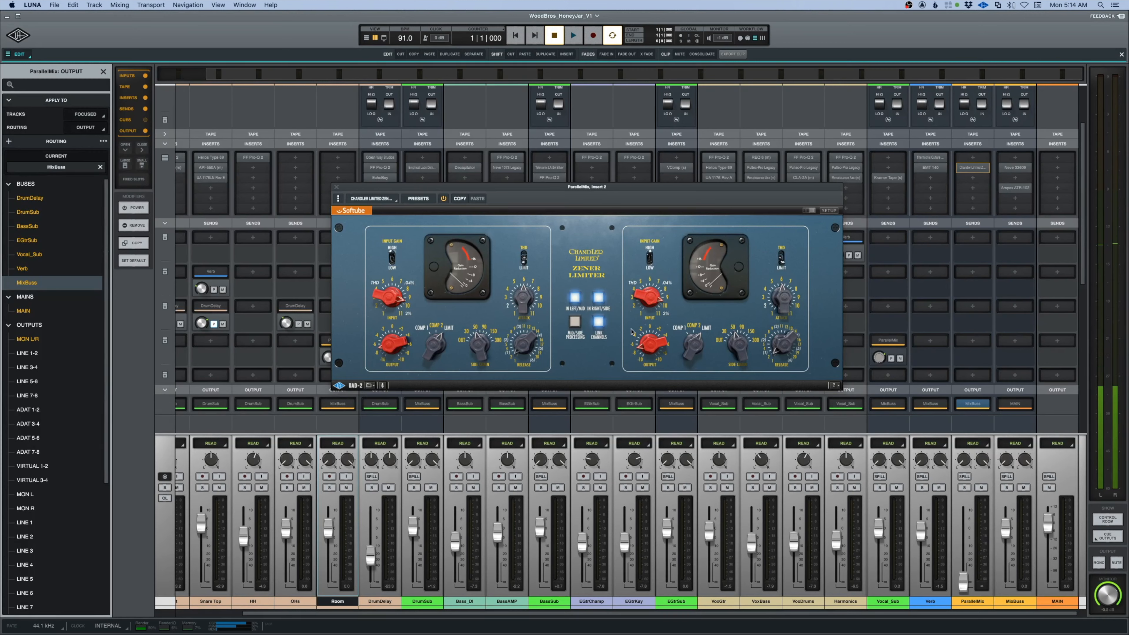
click(1015, 167)
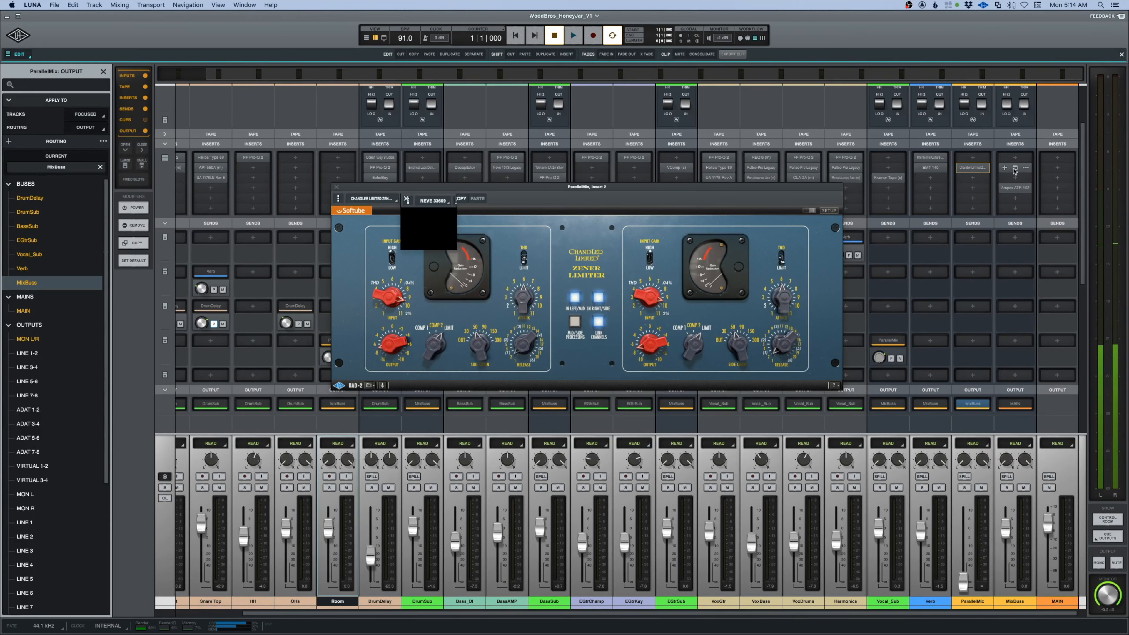
click(405, 199)
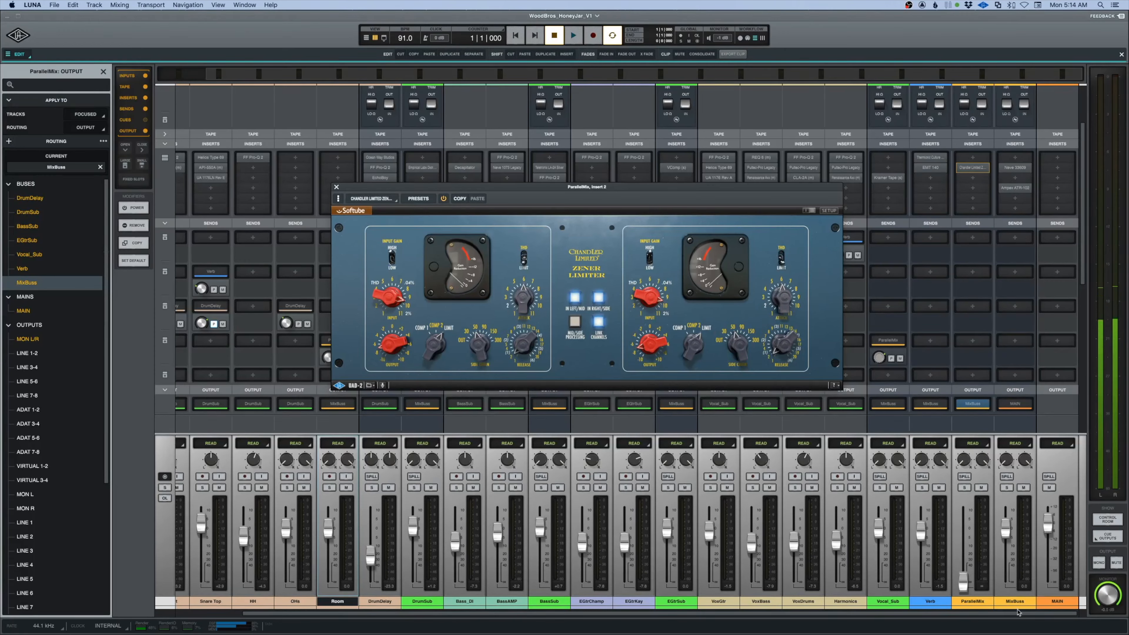
Raise the ParallelMix fader during playback to blend it in, compare with its mute, and close the Zener Limiter window.
key(space)
drag(962, 587, 963, 547)
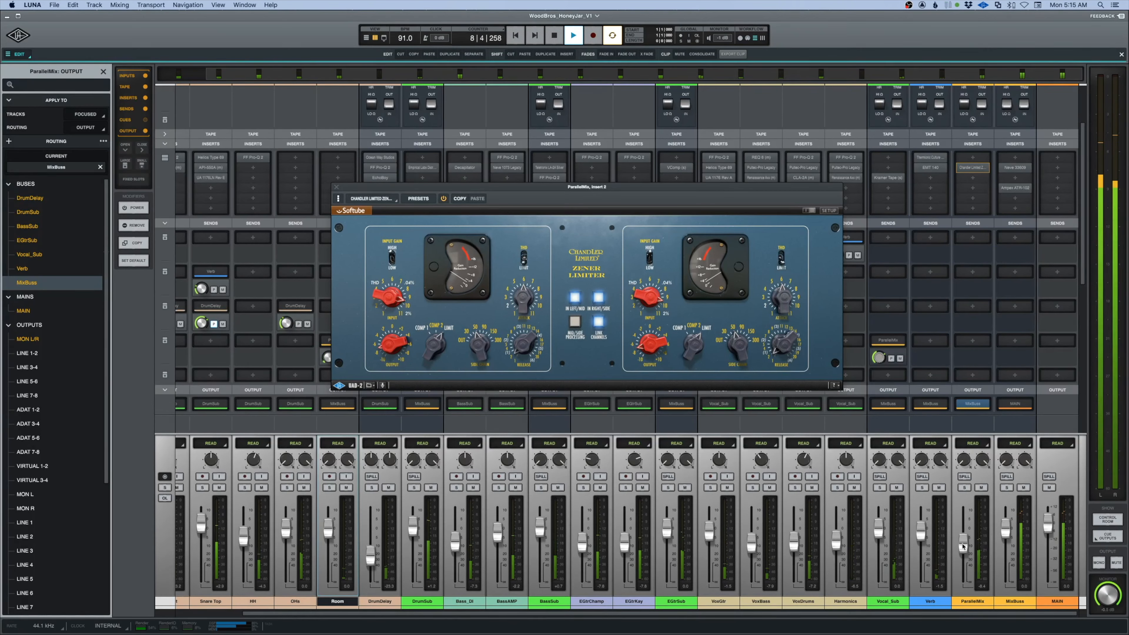
click(981, 488)
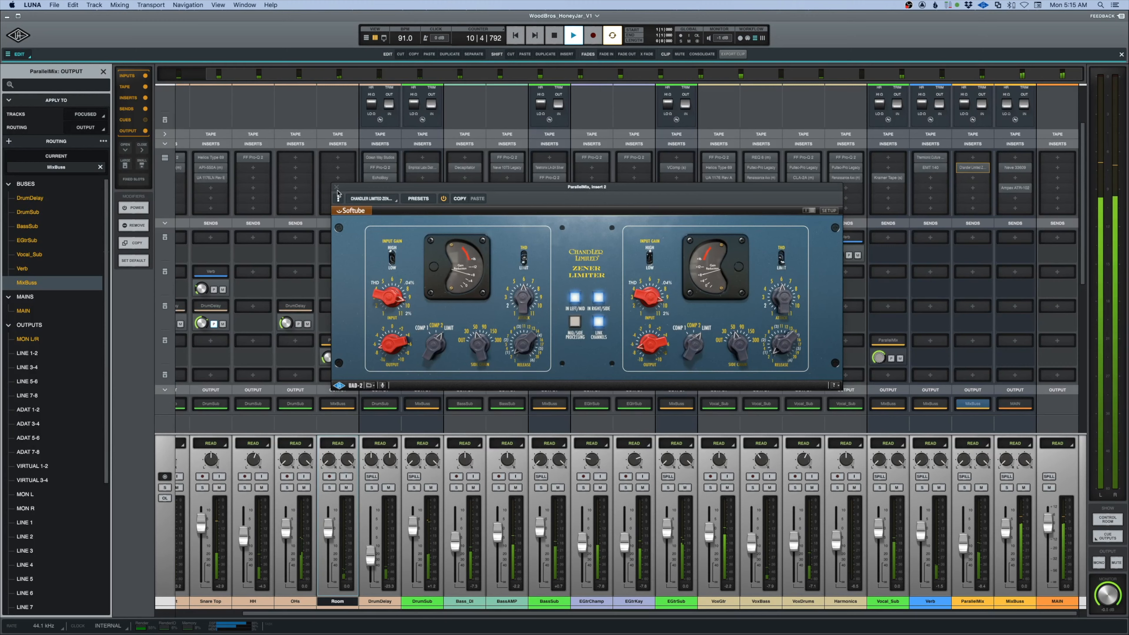
key(space)
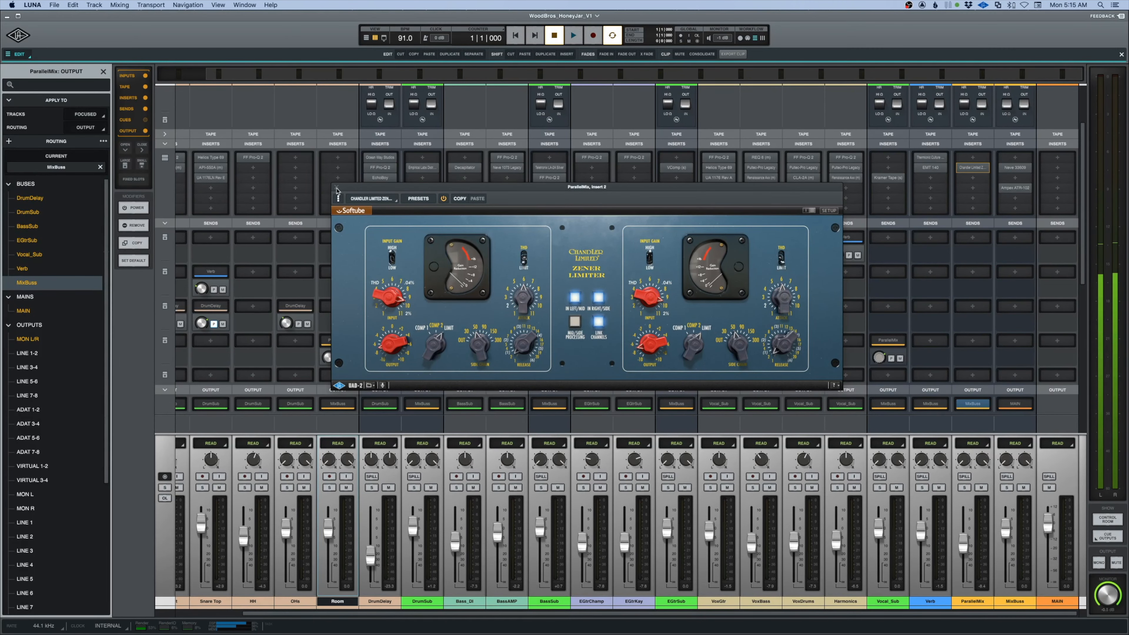
click(336, 190)
Play from bar 55 in the timeline and check how the Zener Limiter on ParallelMix reacts, closing its window when finished.
key(super+equal)
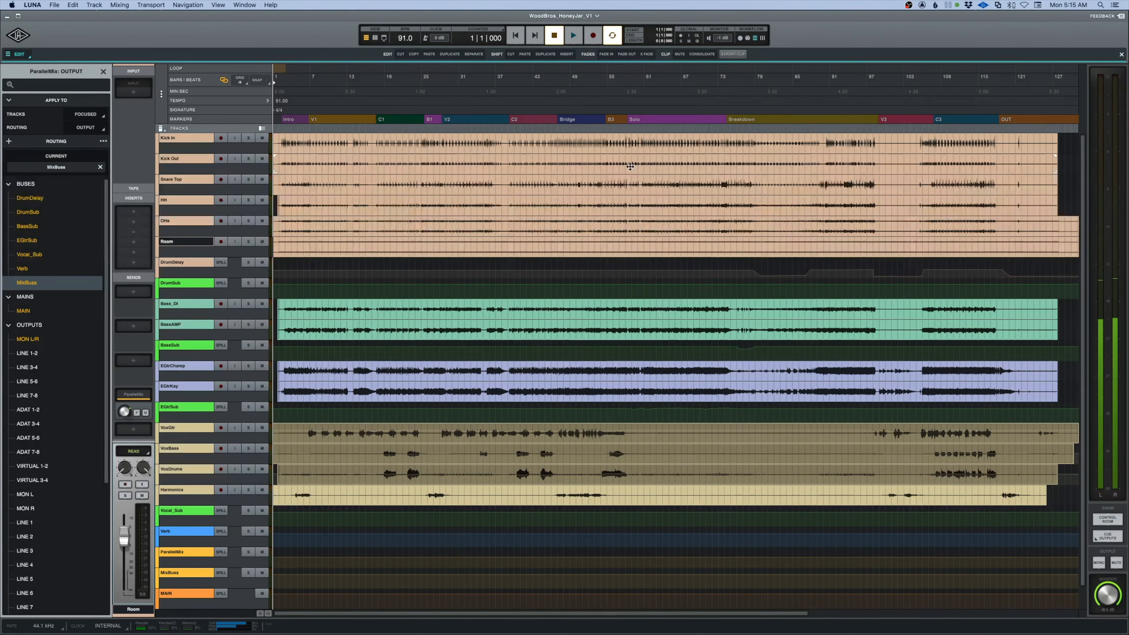
click(610, 184)
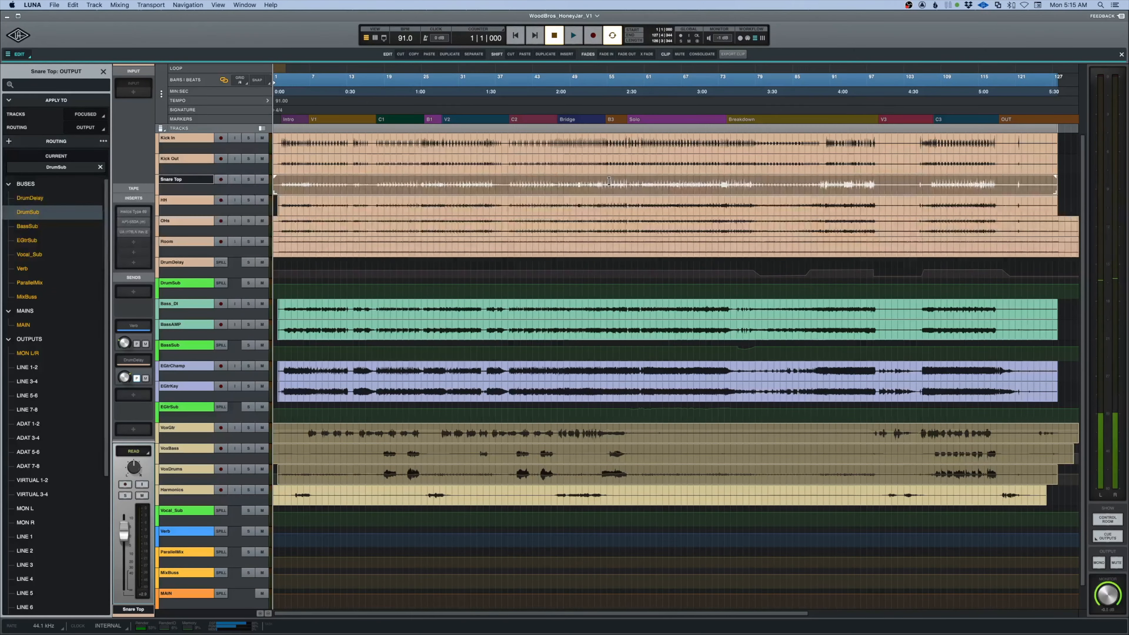
key(space)
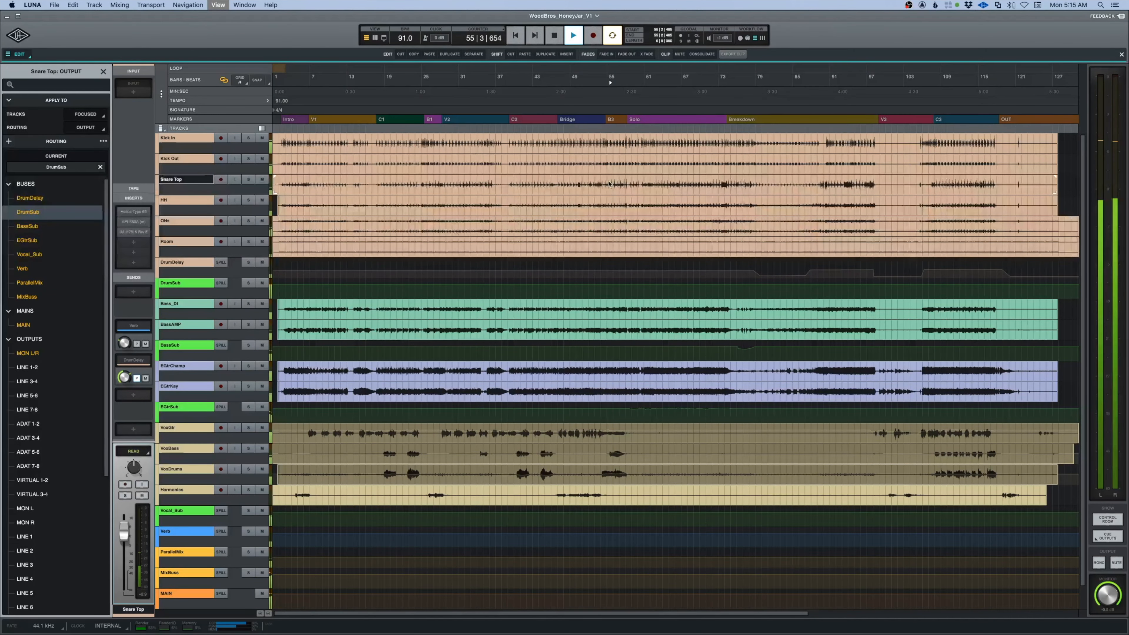
key(super+equal)
key(space)
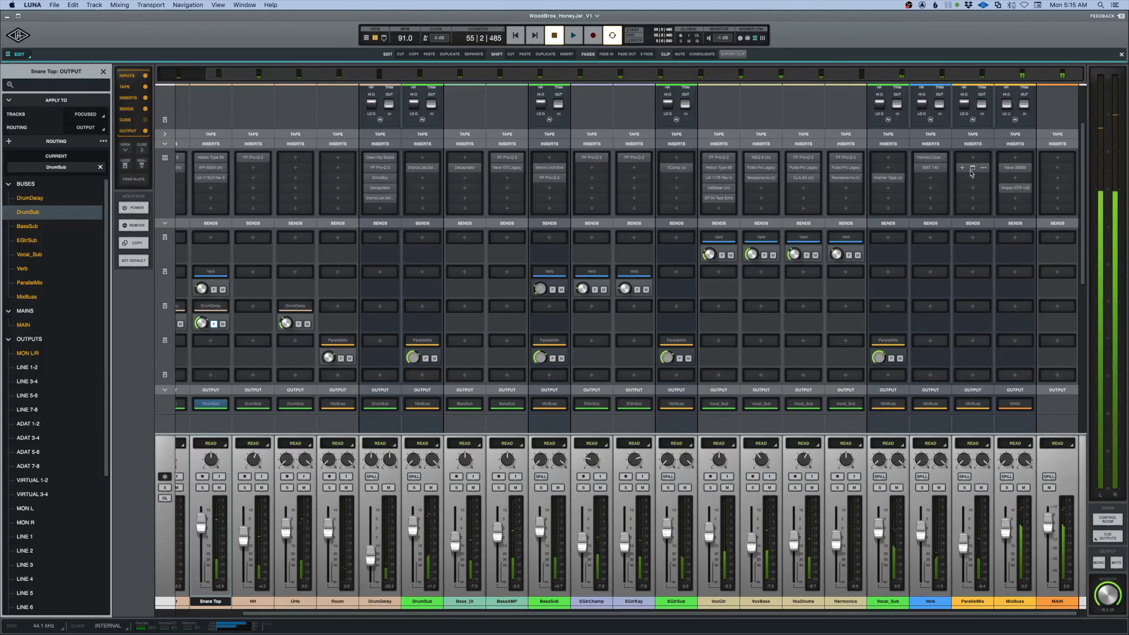
click(972, 169)
key(space)
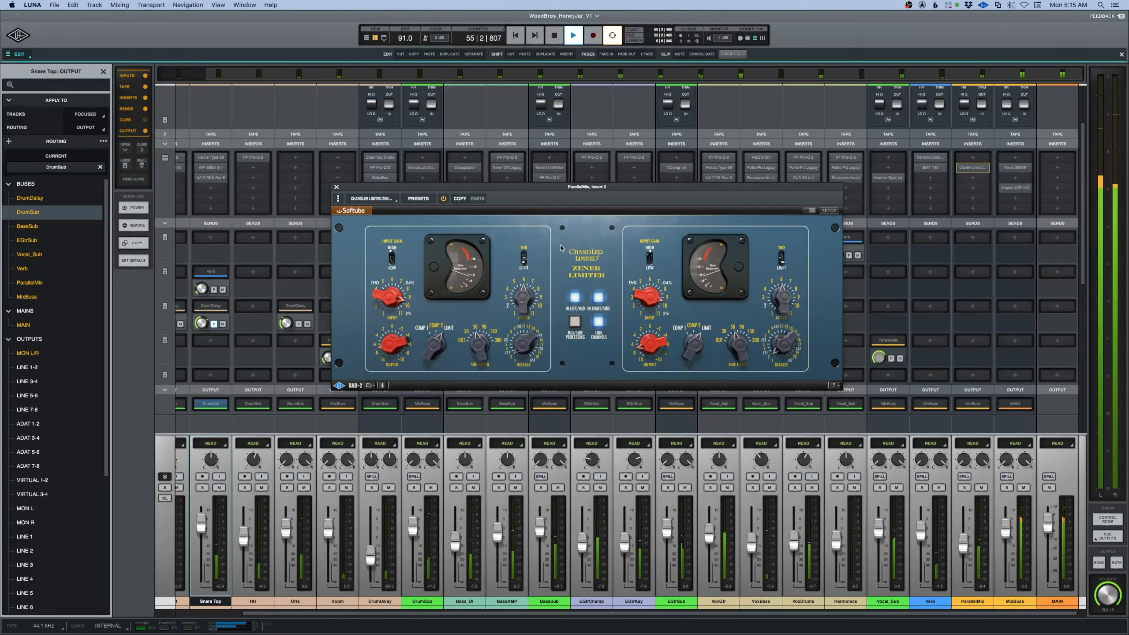
key(space)
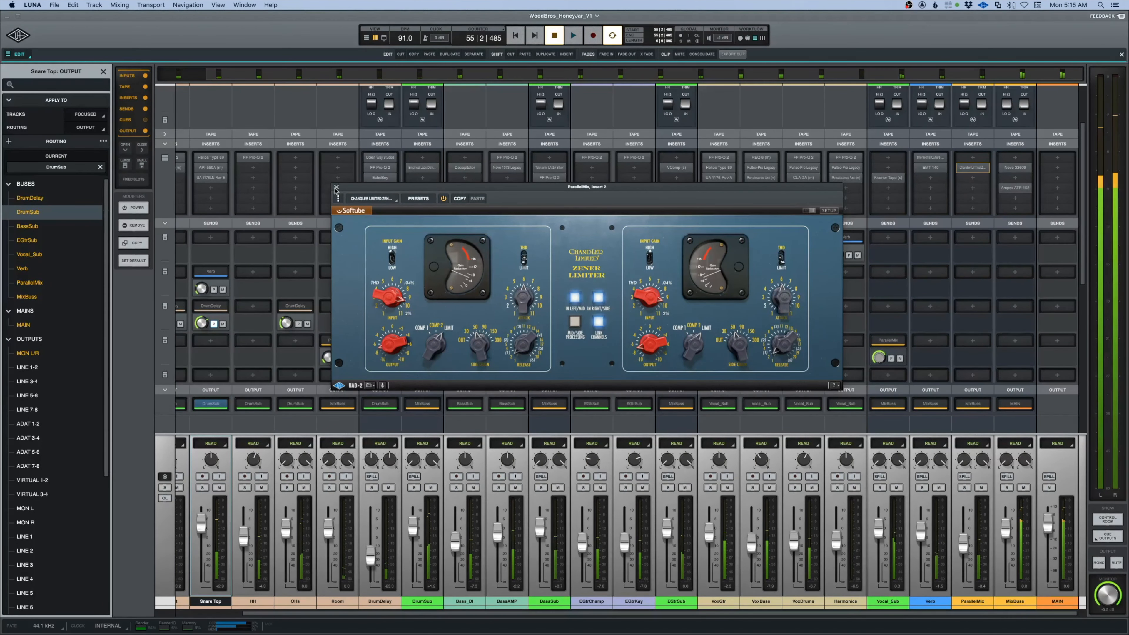
click(336, 187)
Open the Neve 33609 on MixBuss and play from bar 55 to check its gain reduction.
double_click(1014, 169)
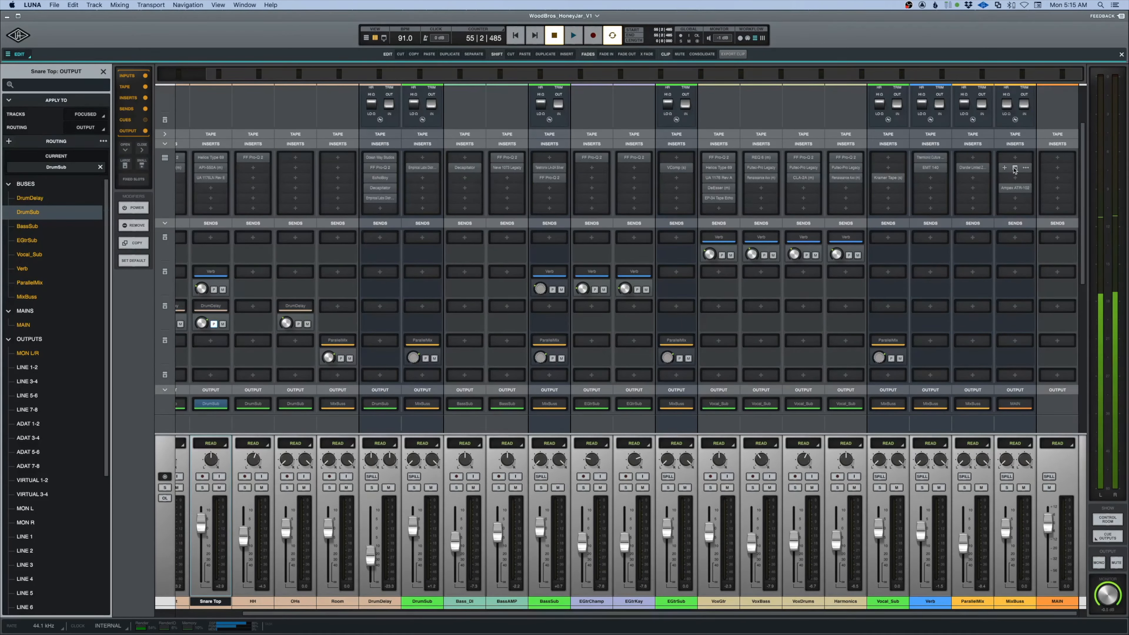
click(1014, 168)
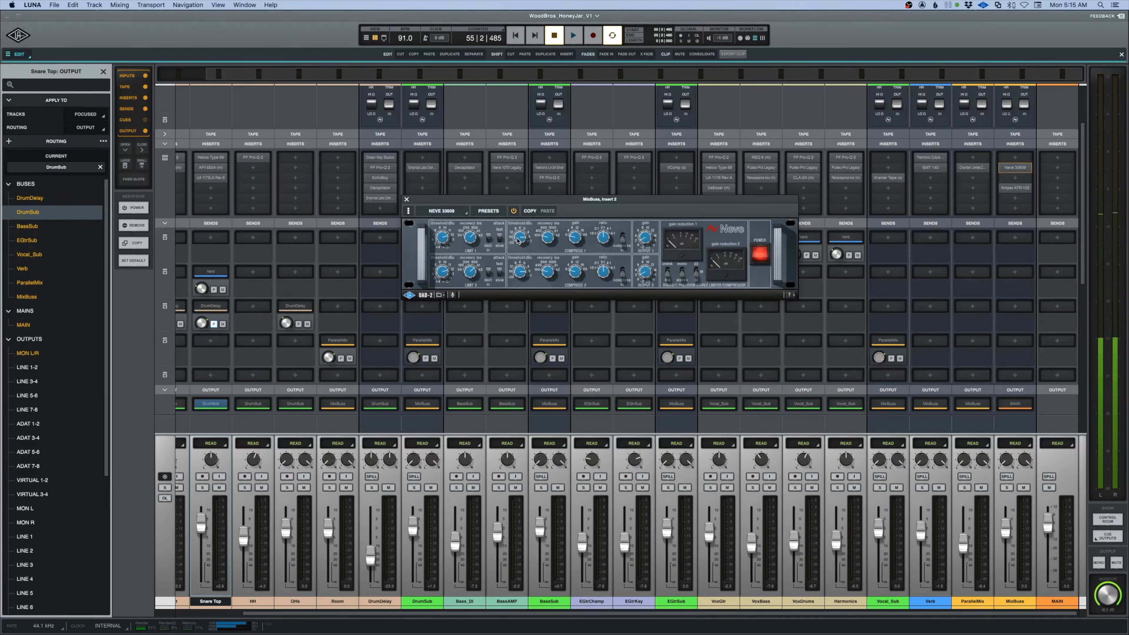
key(space)
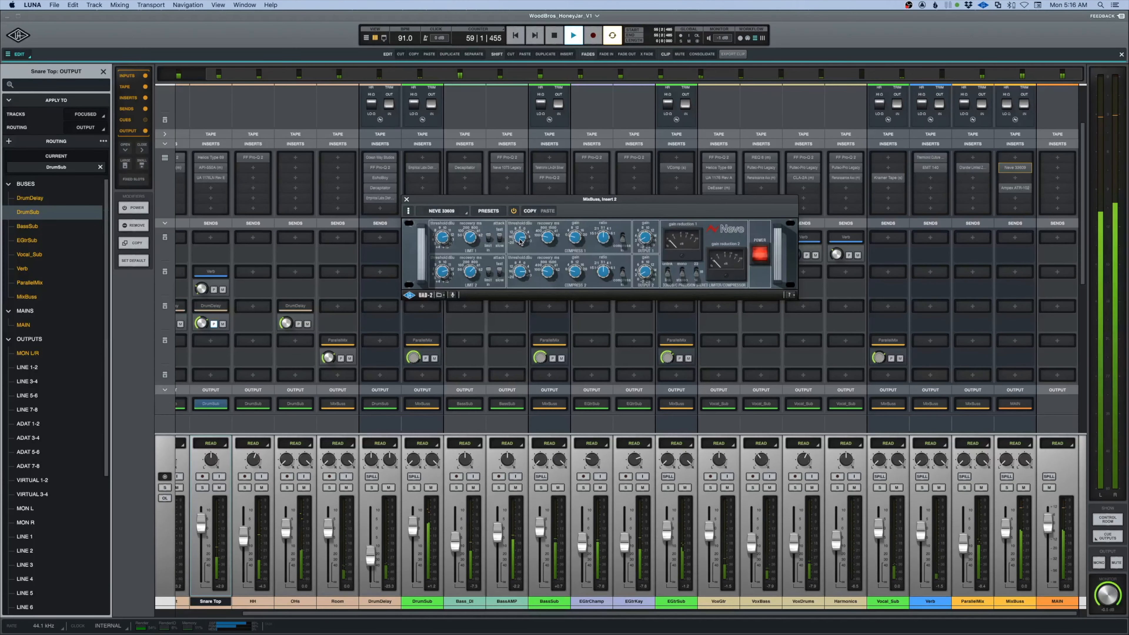
key(space)
Play from the intro while toggling the ParallelMix mute to compare the mix, and close the Neve 33609 window.
key(super+equal)
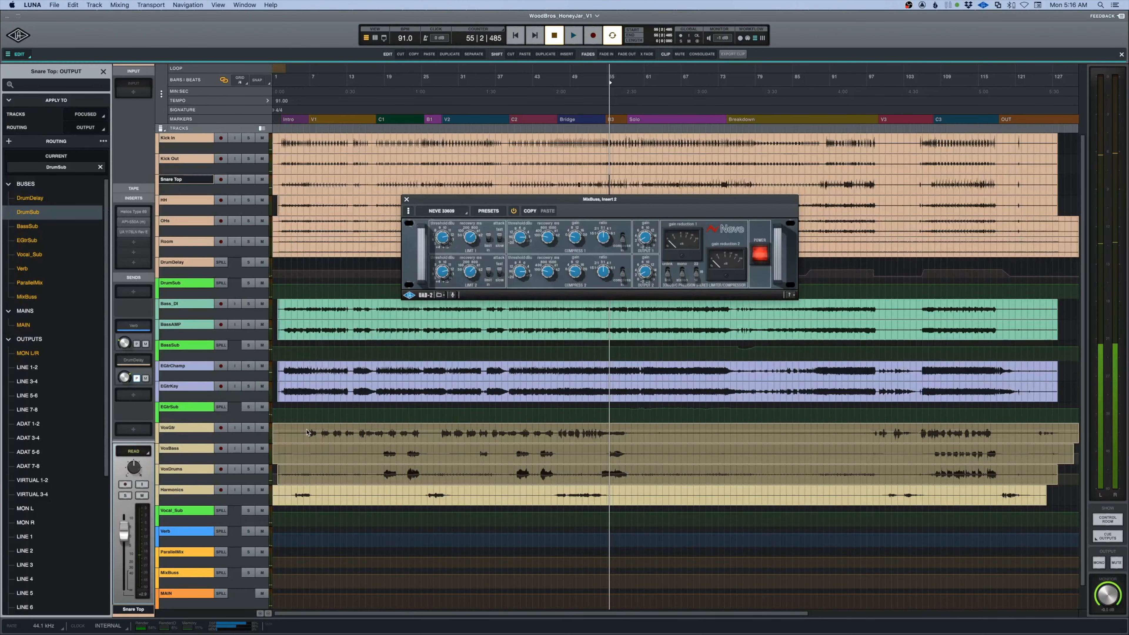
click(285, 271)
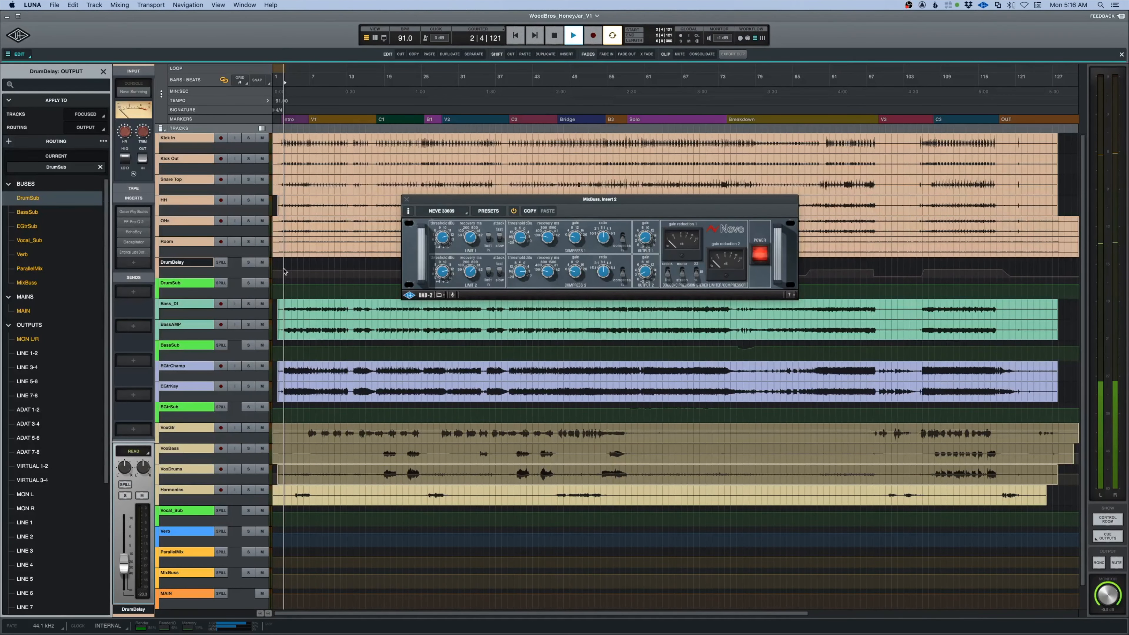
key(space)
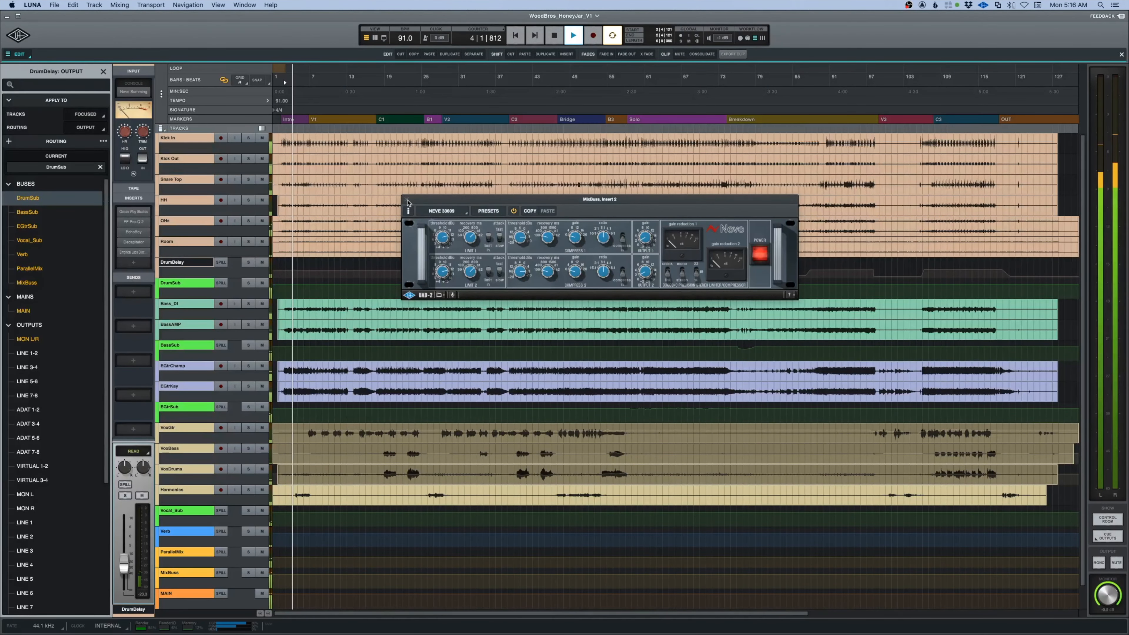
key(super+equal)
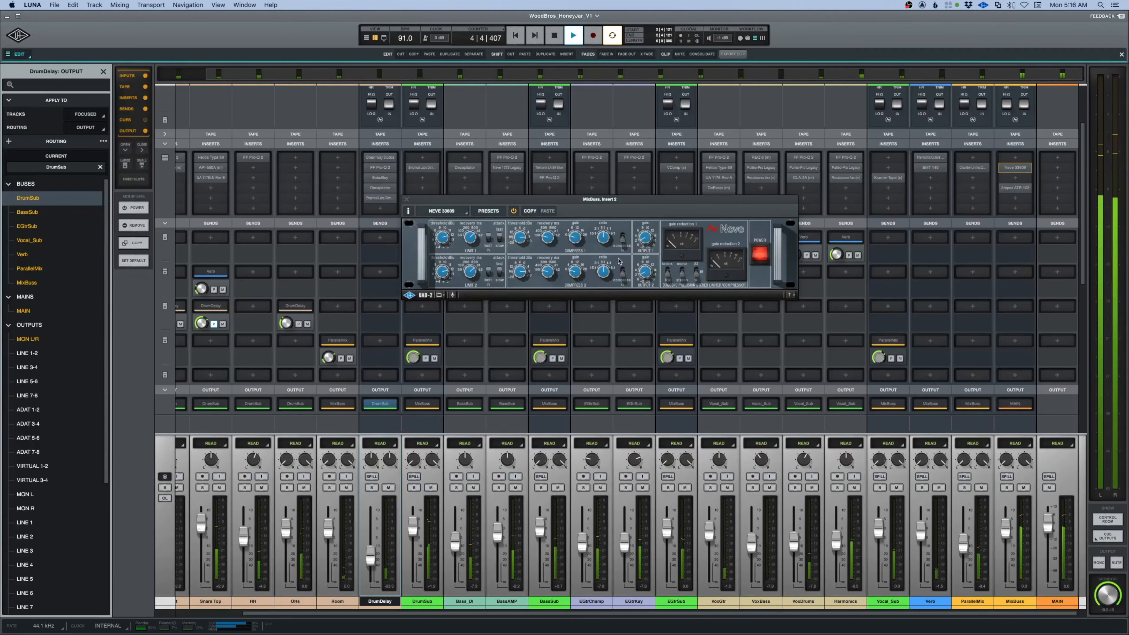
click(982, 488)
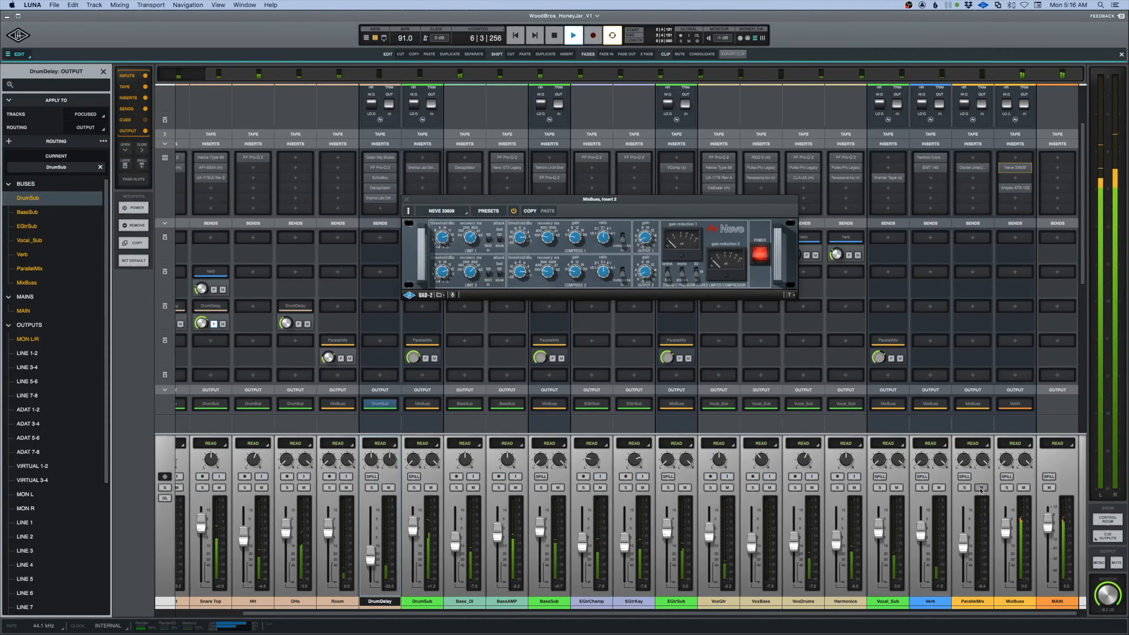
click(406, 201)
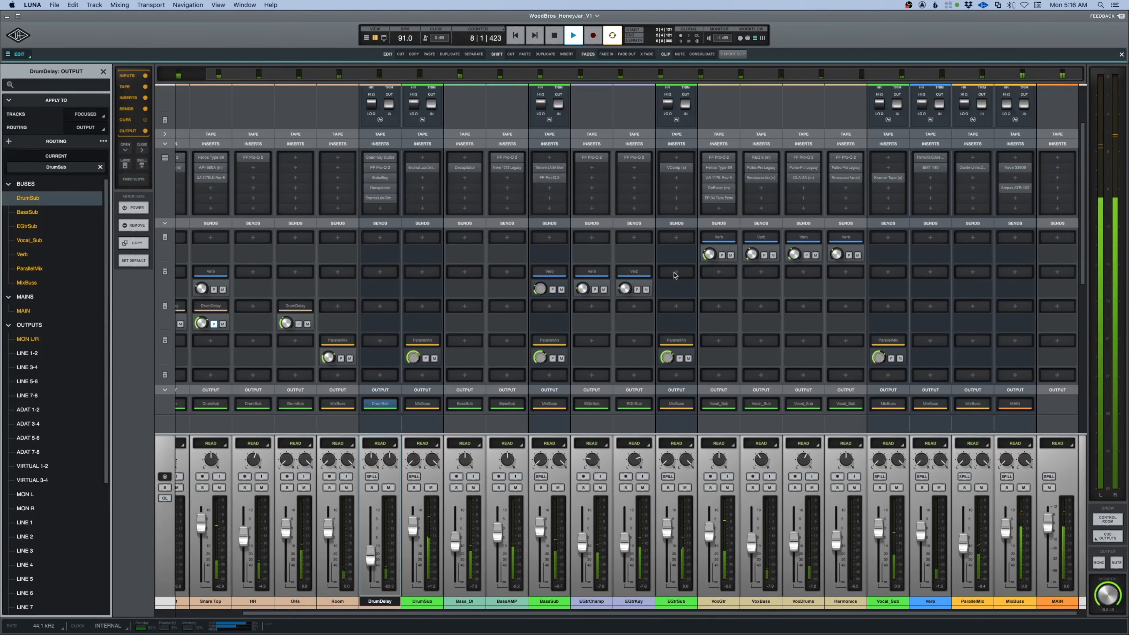
Collapse the mixer's Sends section and temporarily expand the Tape section to check levels across the channels.
scroll(282, 261, left, 3)
click(164, 223)
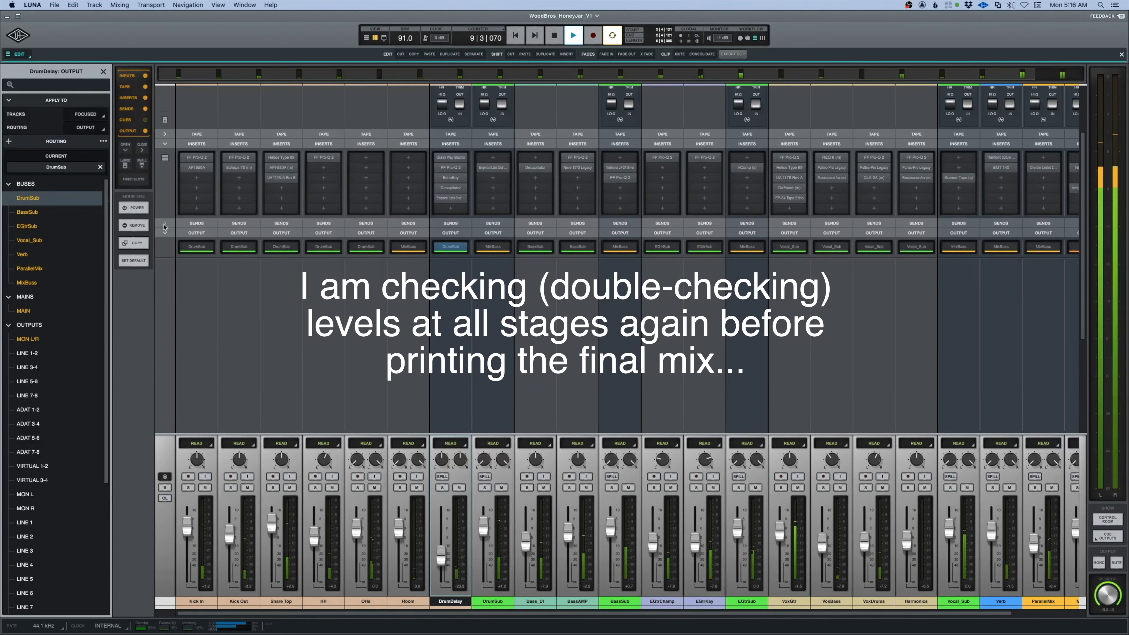
click(165, 134)
scroll(166, 138, up, 3)
scroll(1012, 351, right, 3)
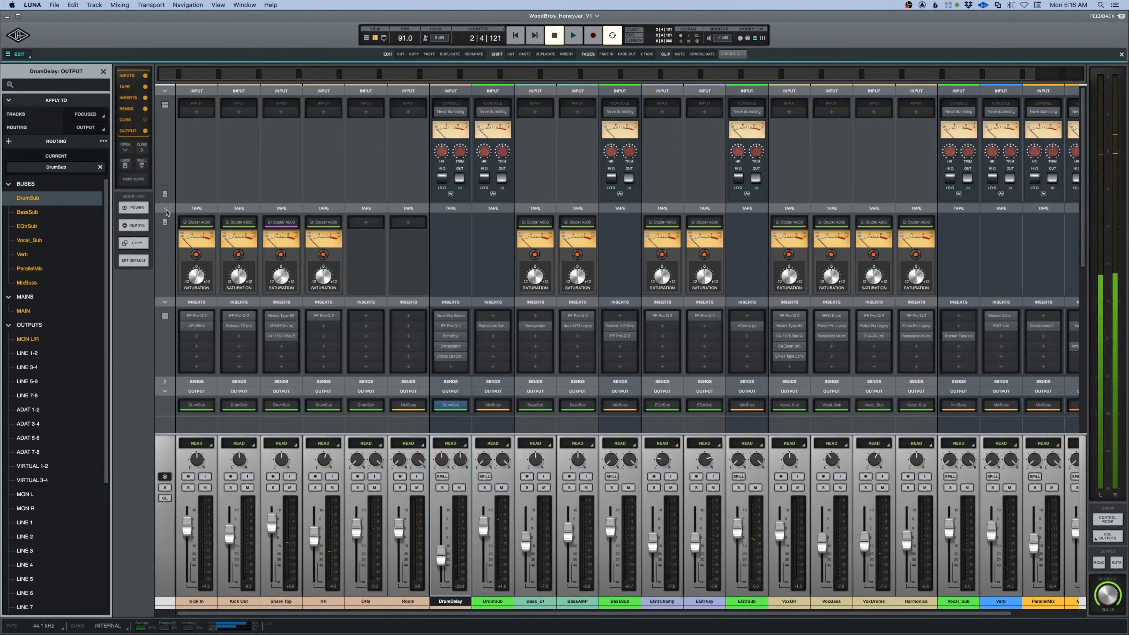
click(165, 209)
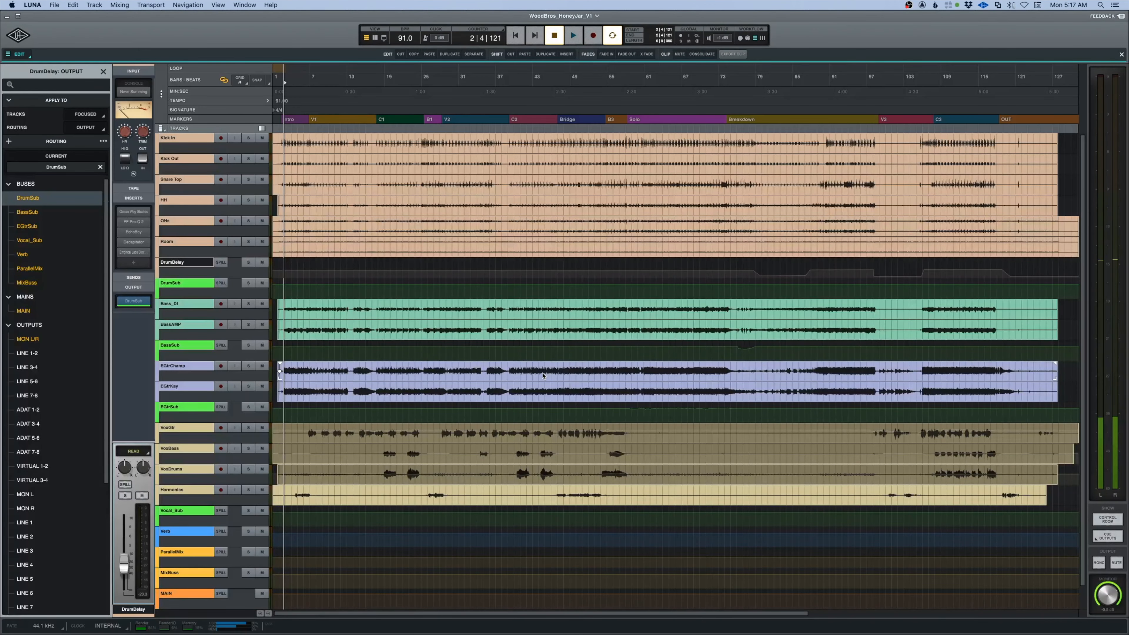
Select the EGtrKey track in the timeline and return the playhead to the start of the song.
click(180, 386)
key(Return)
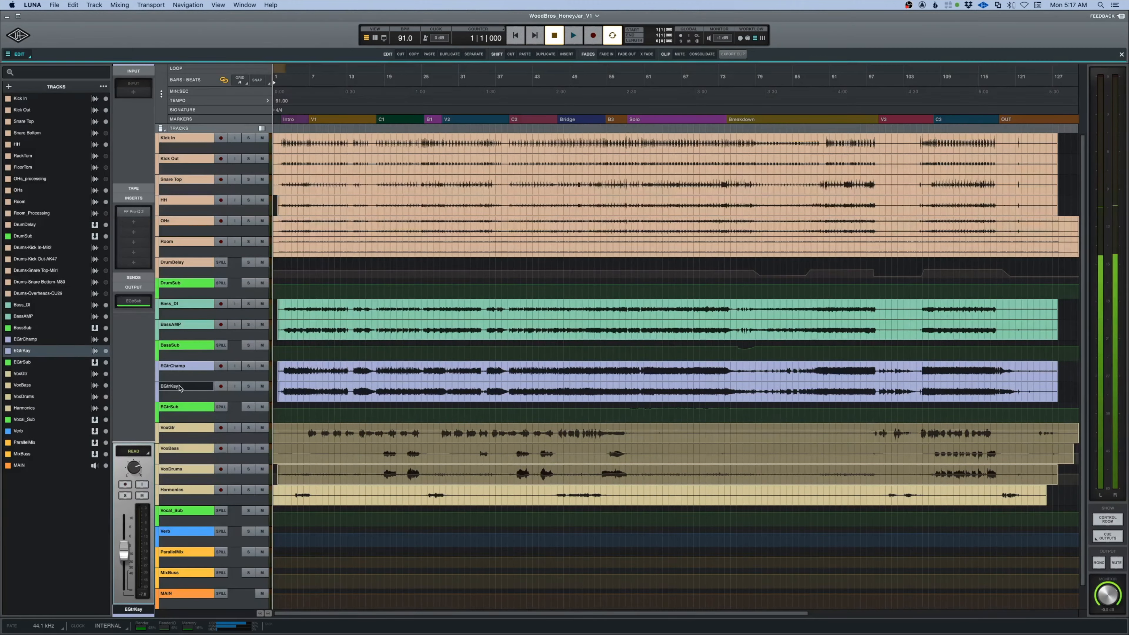